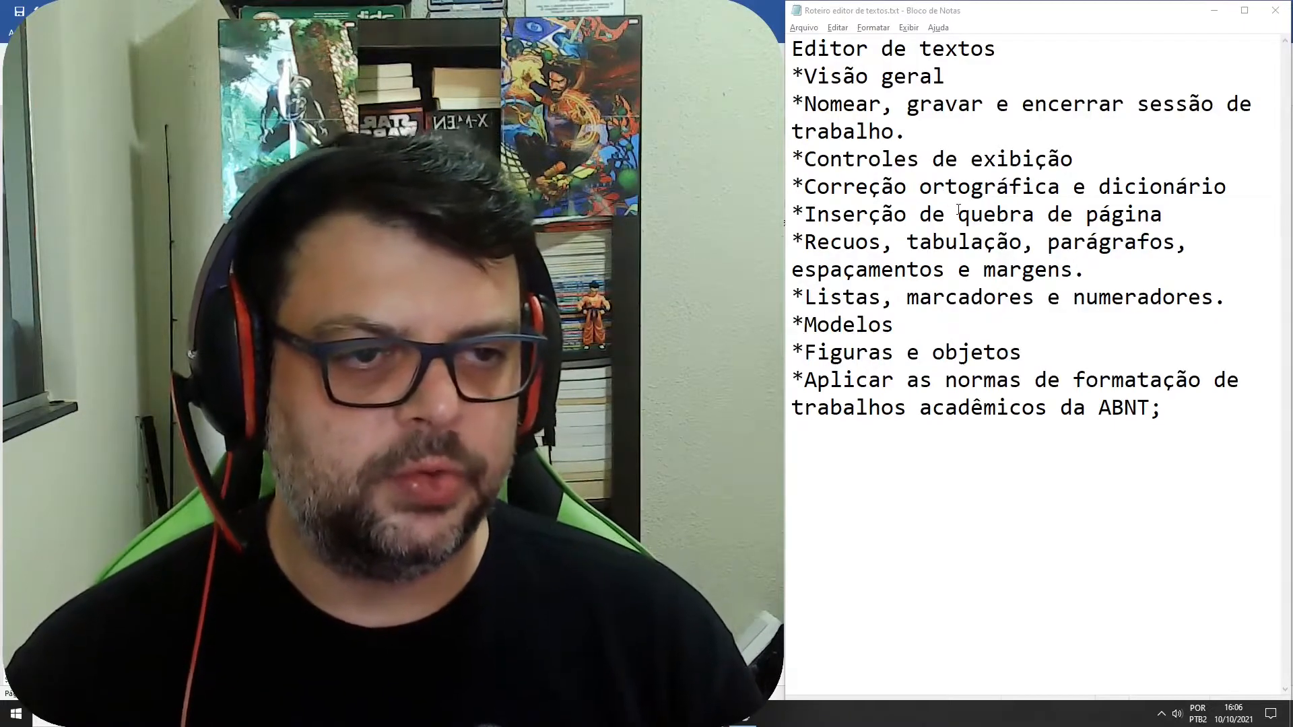
- Highlight the topic "Inserção de quebra de página" in the Notepad outline, and switch to the Word document "Documento inicial.docx"
{"action": "left_click_drag", "start_coordinate": [792, 75], "coordinate": [792, 214]}
{"action": "left_click", "coordinate": [1180, 212]}
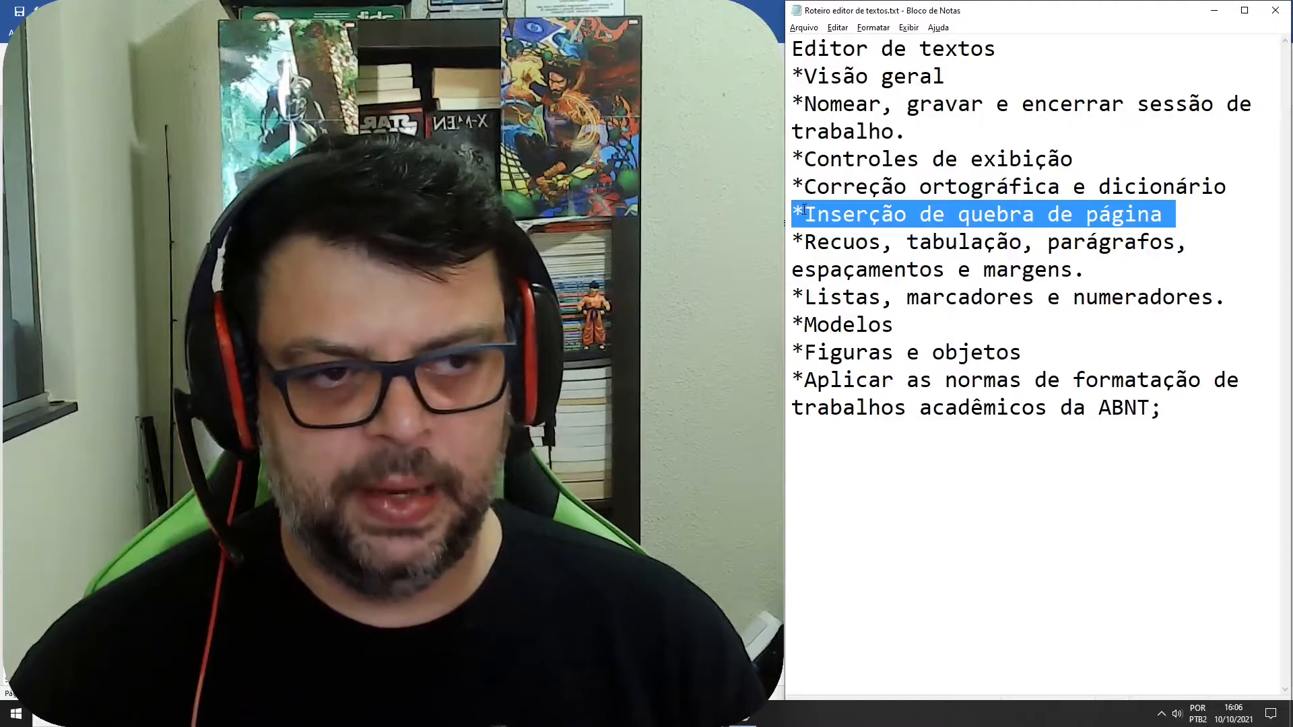
{"action": "left_click", "coordinate": [1027, 225]}
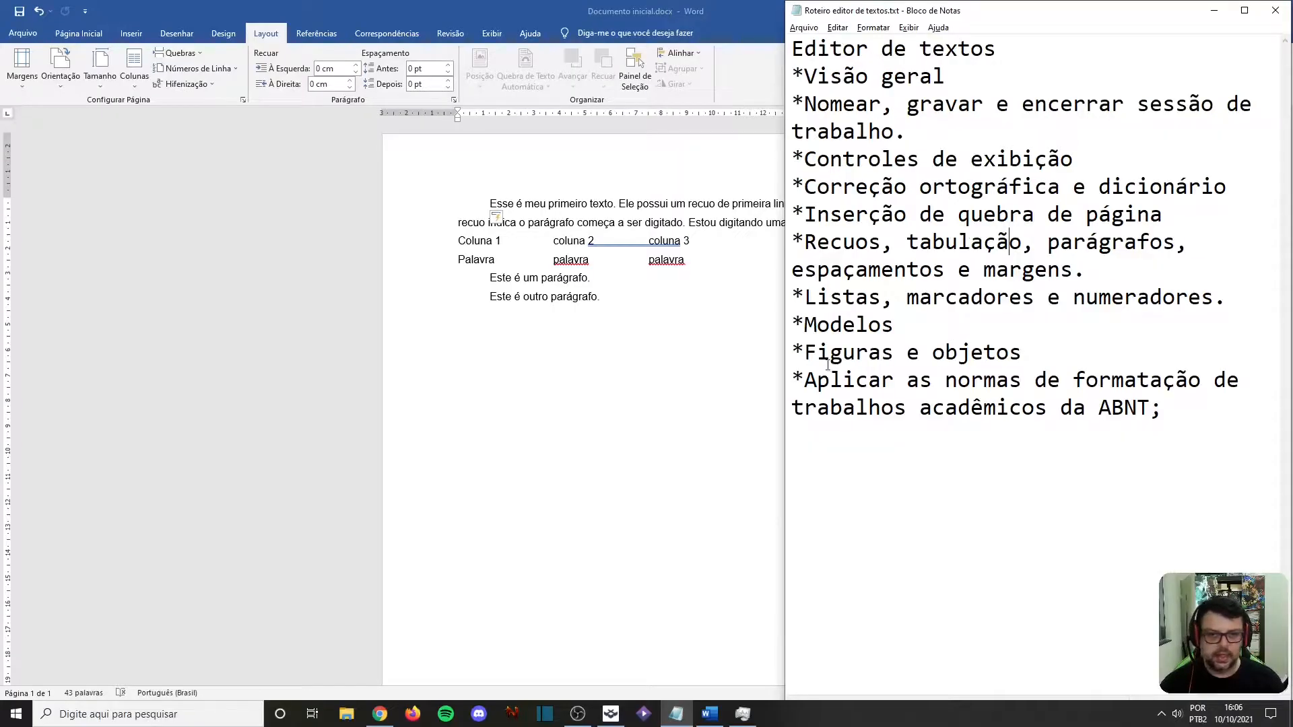
{"action": "left_click", "coordinate": [583, 317]}
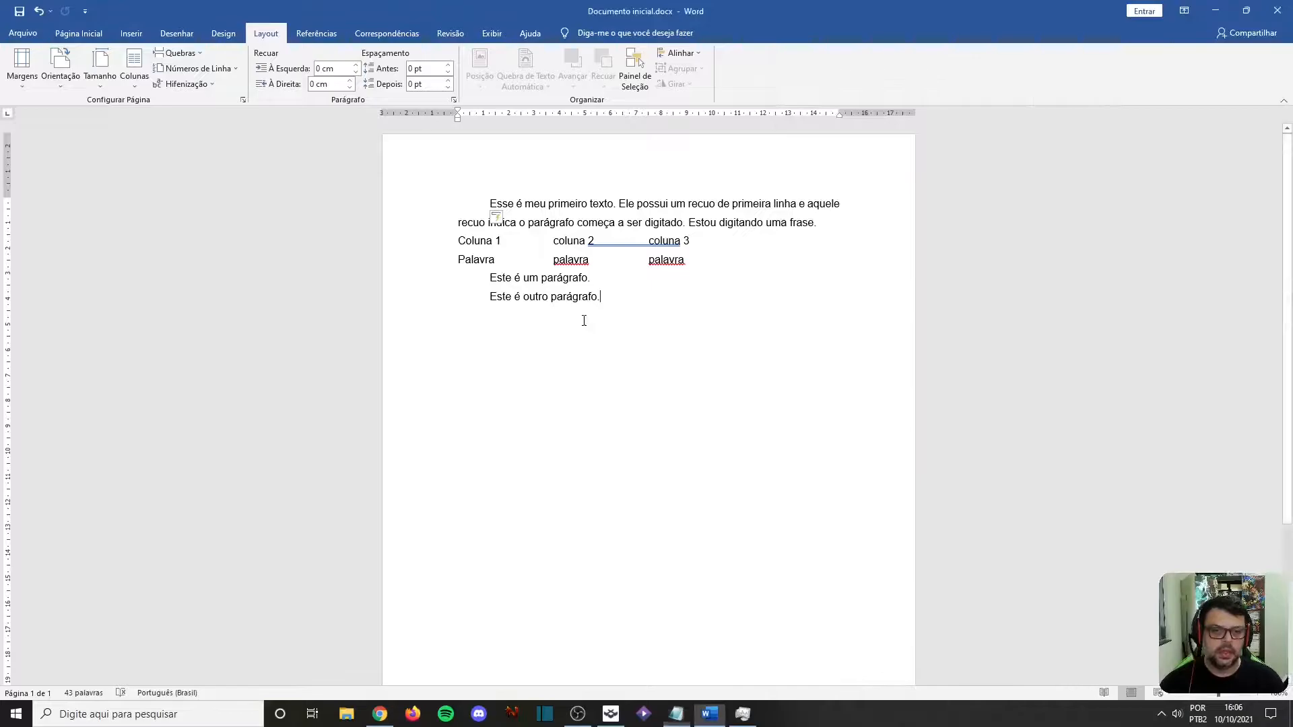
{"action": "left_click", "coordinate": [23, 33]}
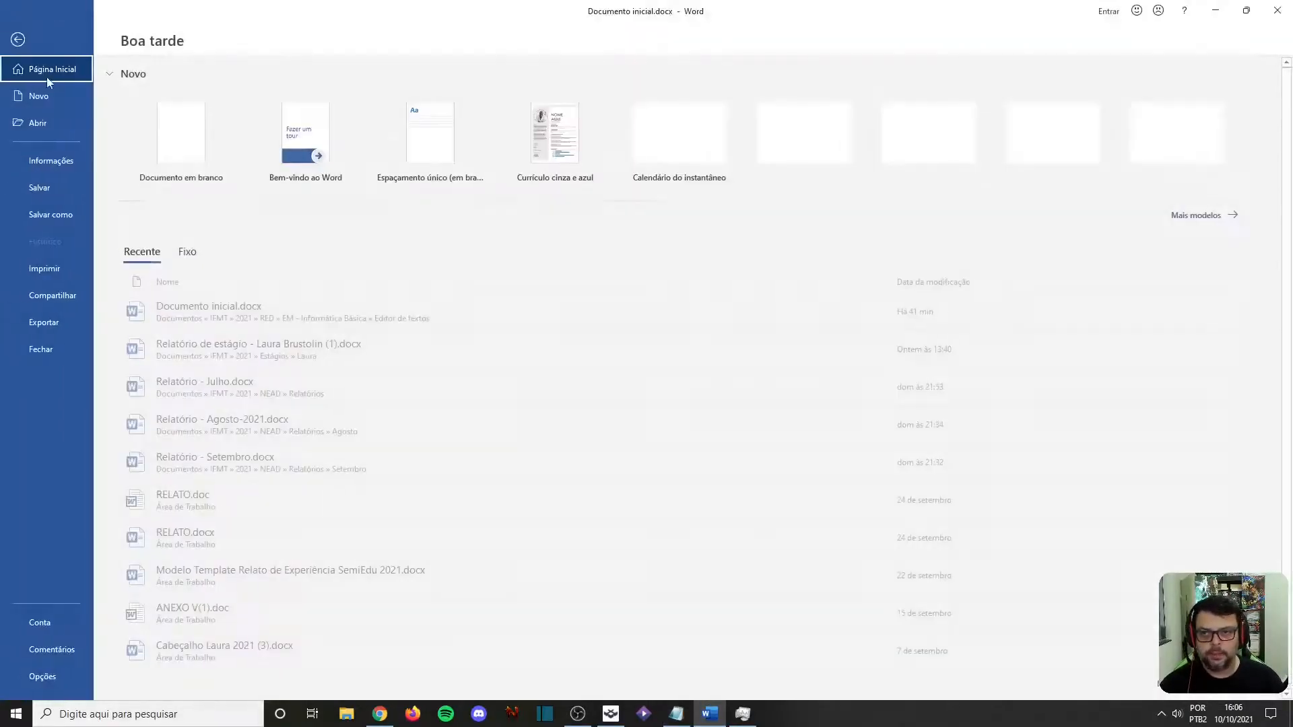
{"action": "left_click", "coordinate": [214, 132]}
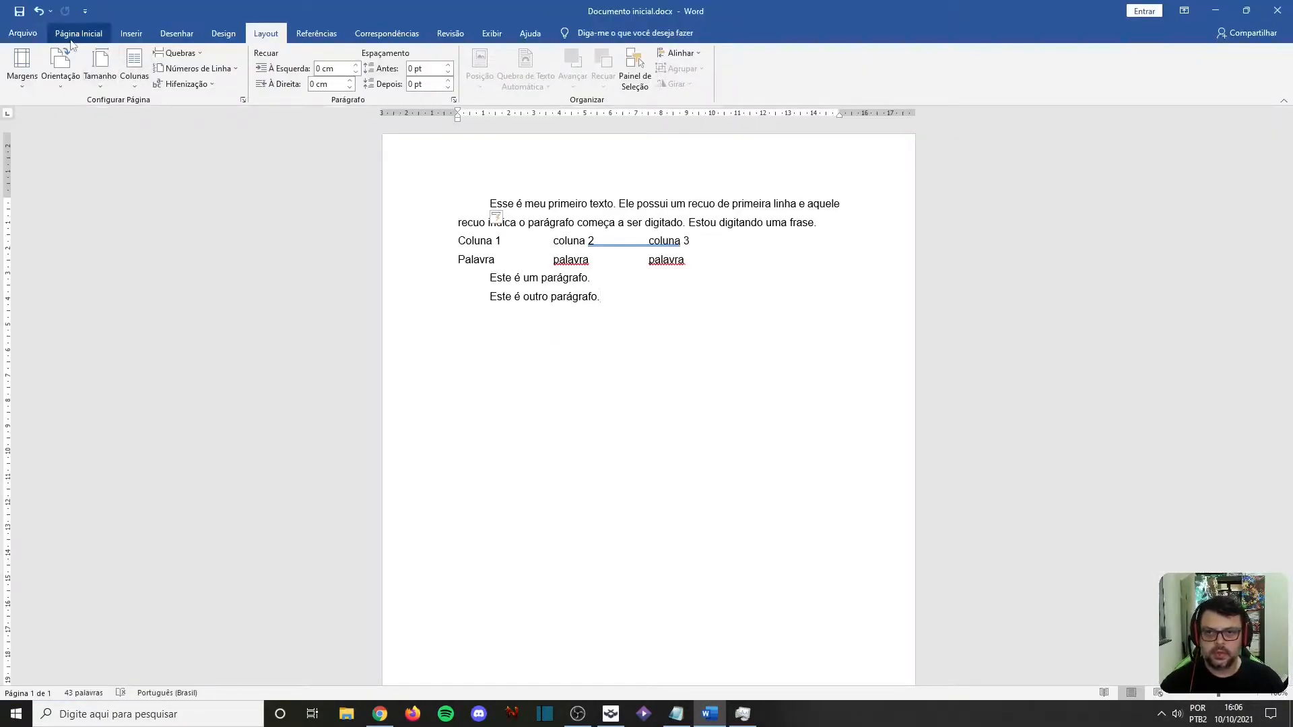
{"action": "left_click", "coordinate": [79, 34]}
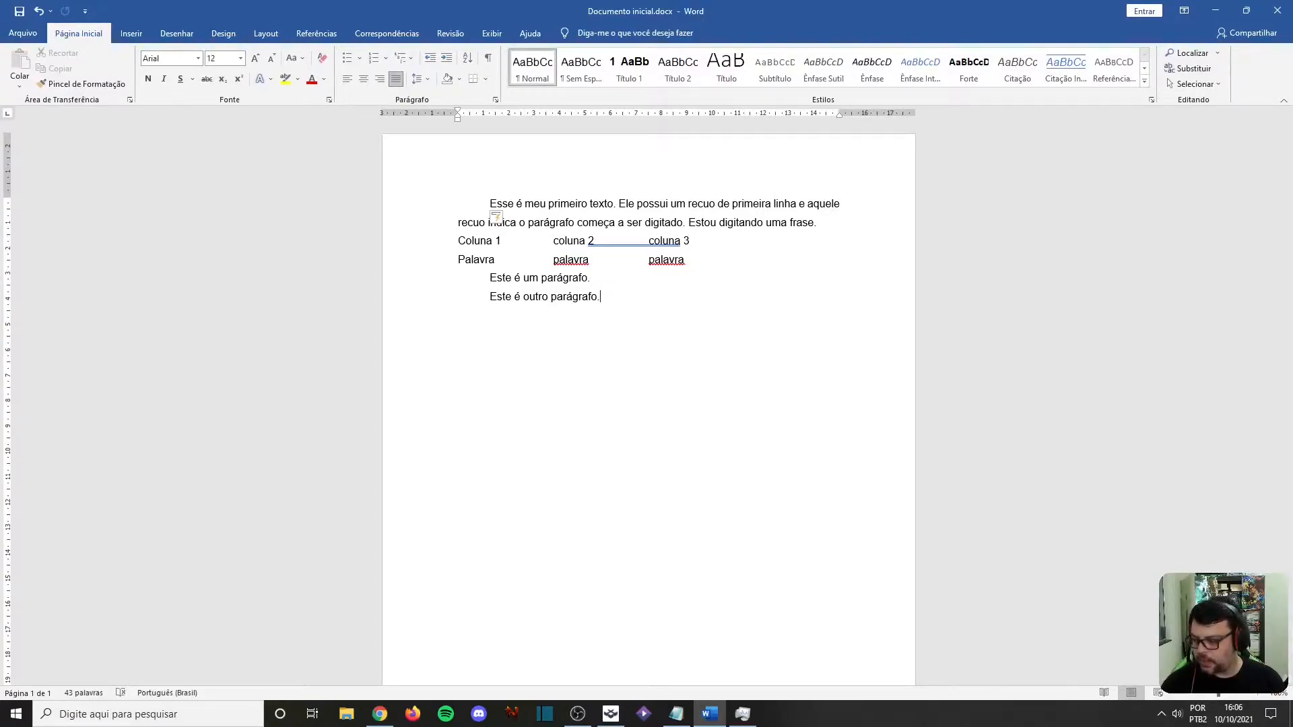
{"action": "key", "text": "alt+Tab"}
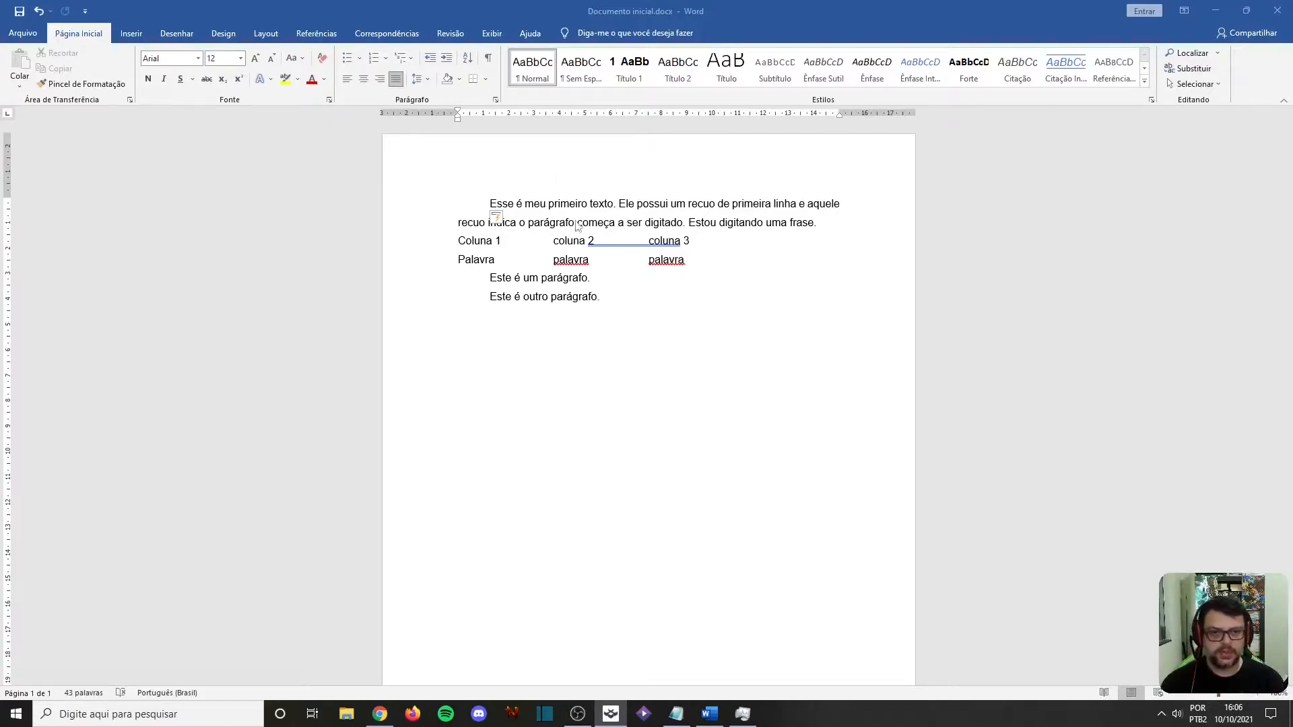
- Extend the last paragraph with "Que eu espero ter mais de uma linha para demonstrar o conceito de quebra de linha."
{"action": "left_click", "coordinate": [636, 305]}
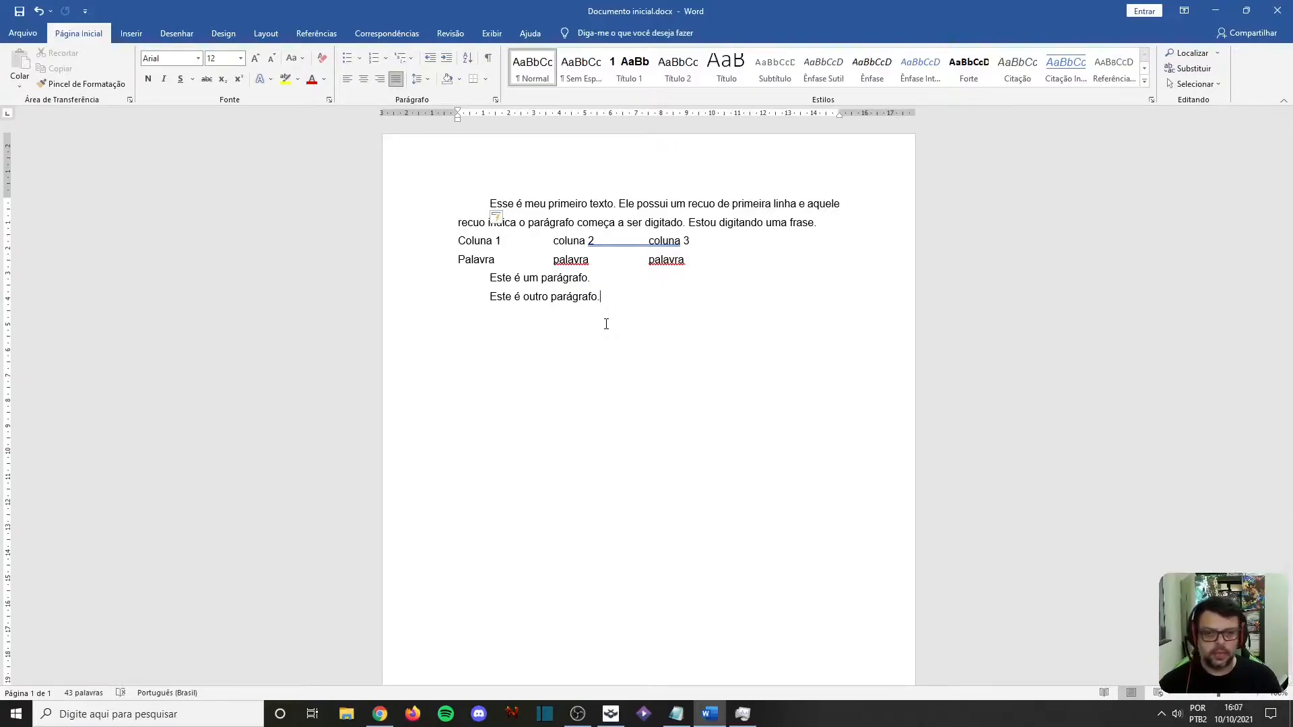
{"action": "type", "text": "Que "}
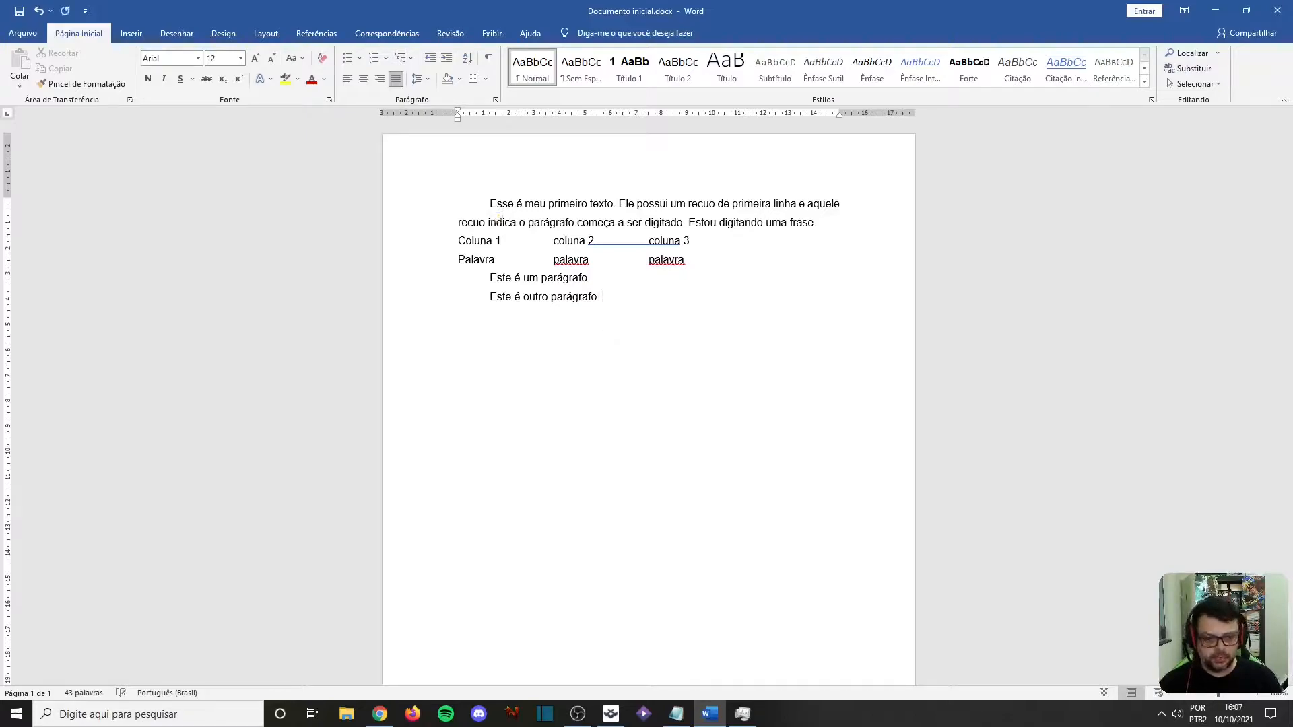
{"action": "type", "text": "eu e"}
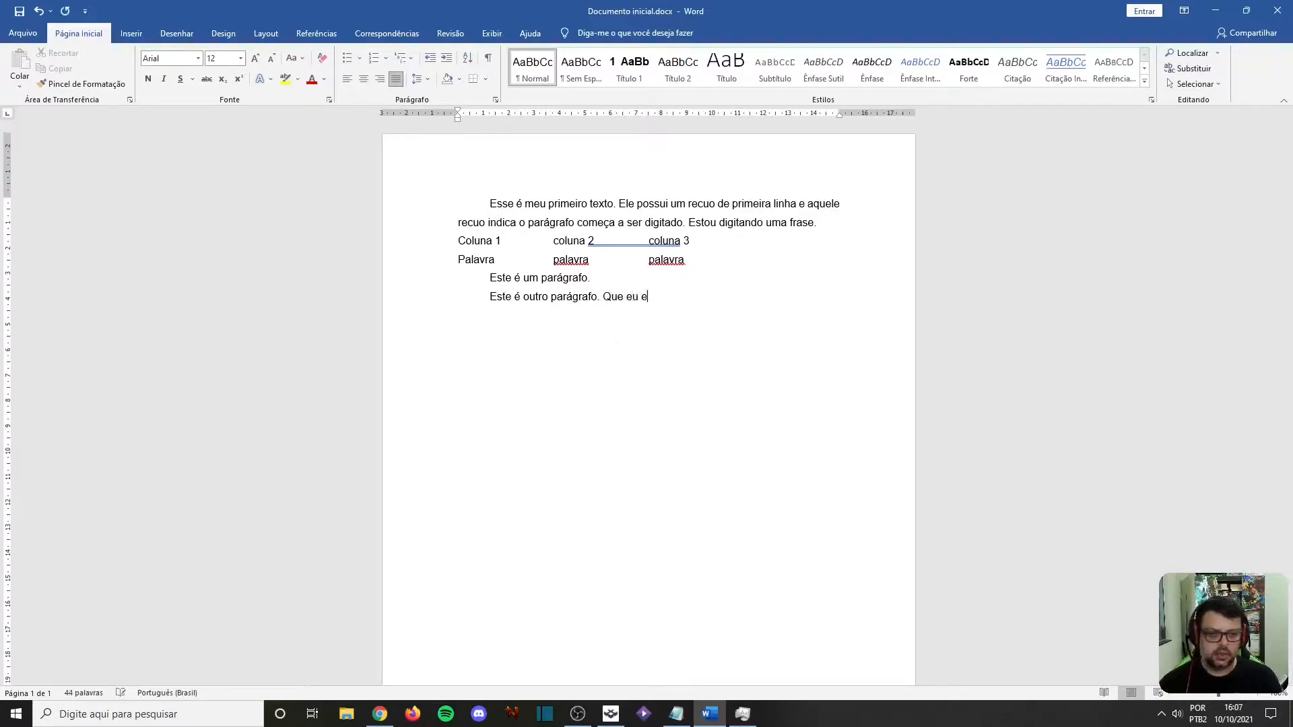
{"action": "type", "text": "spero ter mais de um"}
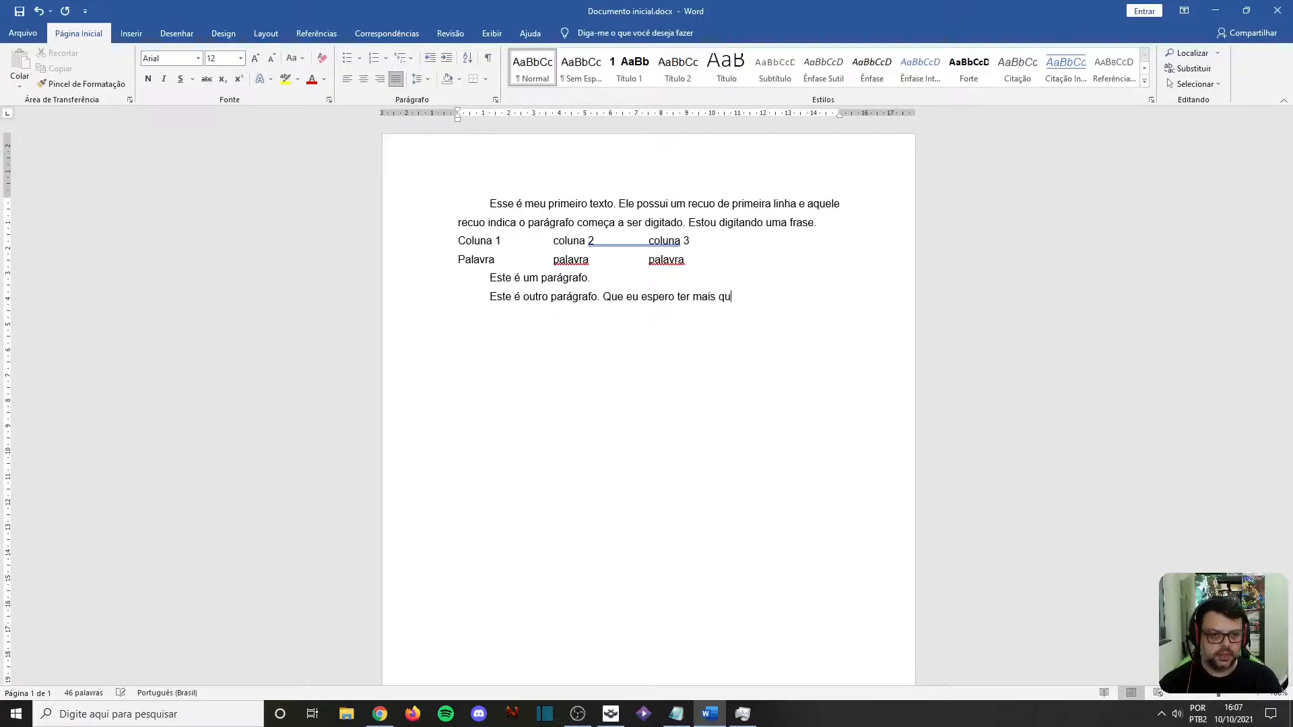
{"action": "type", "text": "a li"}
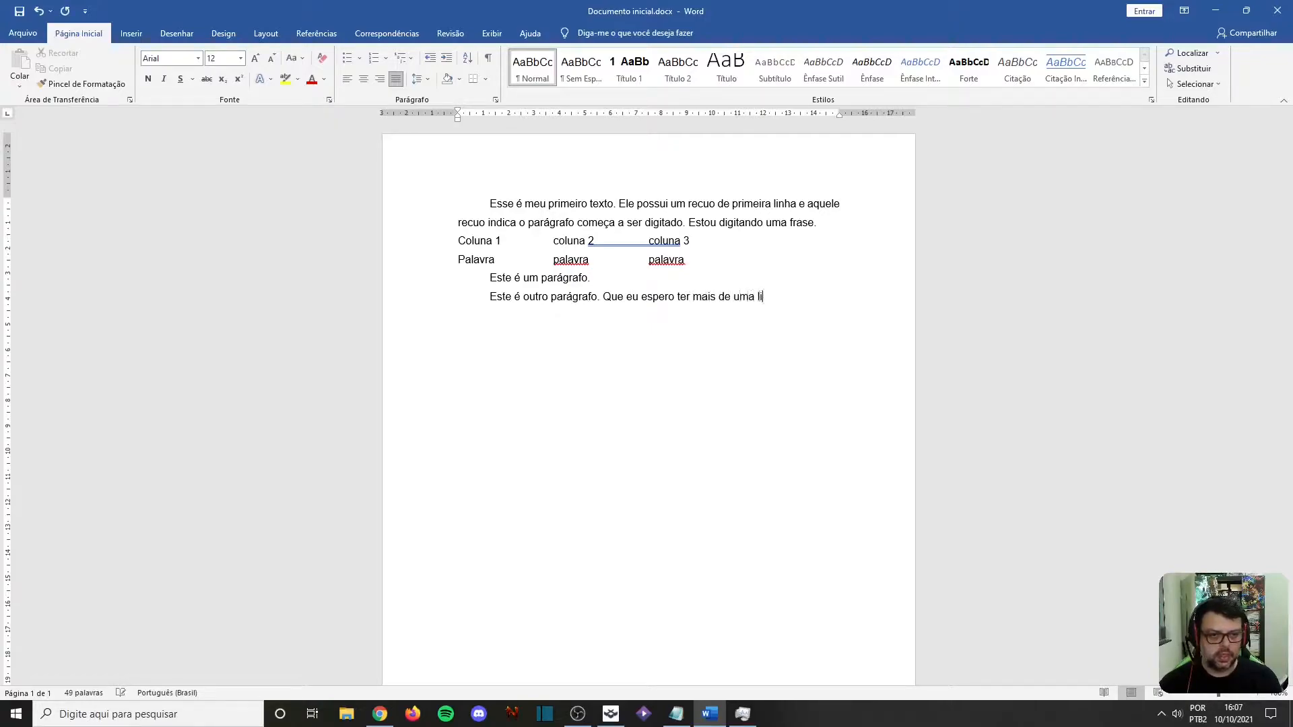
{"action": "type", "text": "nha para demons"}
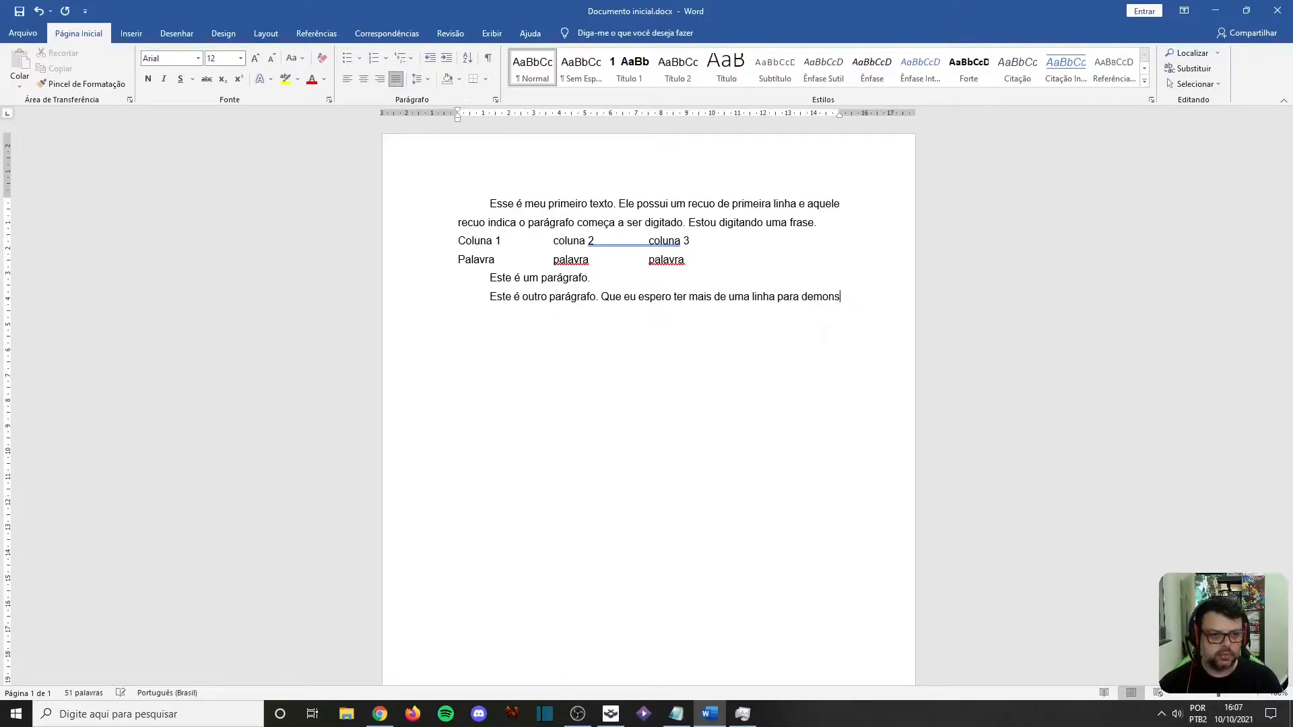
{"action": "type", "text": "trar o conceito d"}
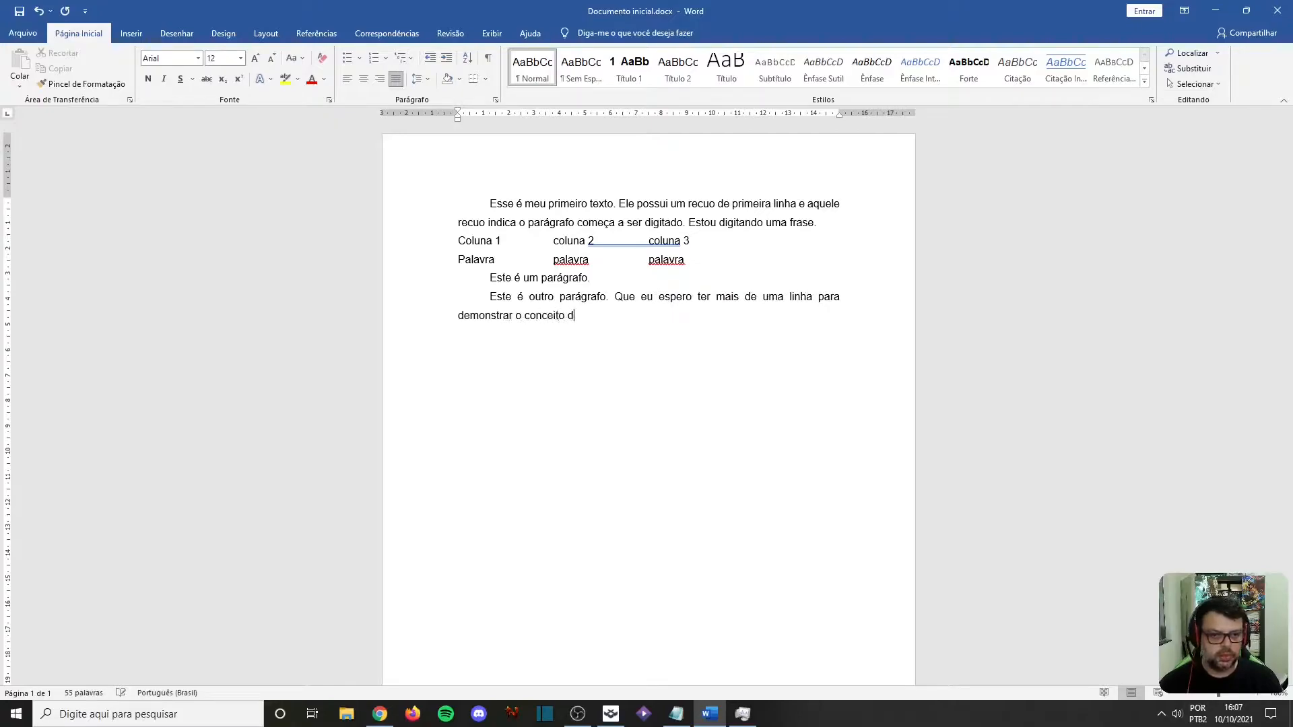
{"action": "type", "text": "e quebra de linha."}
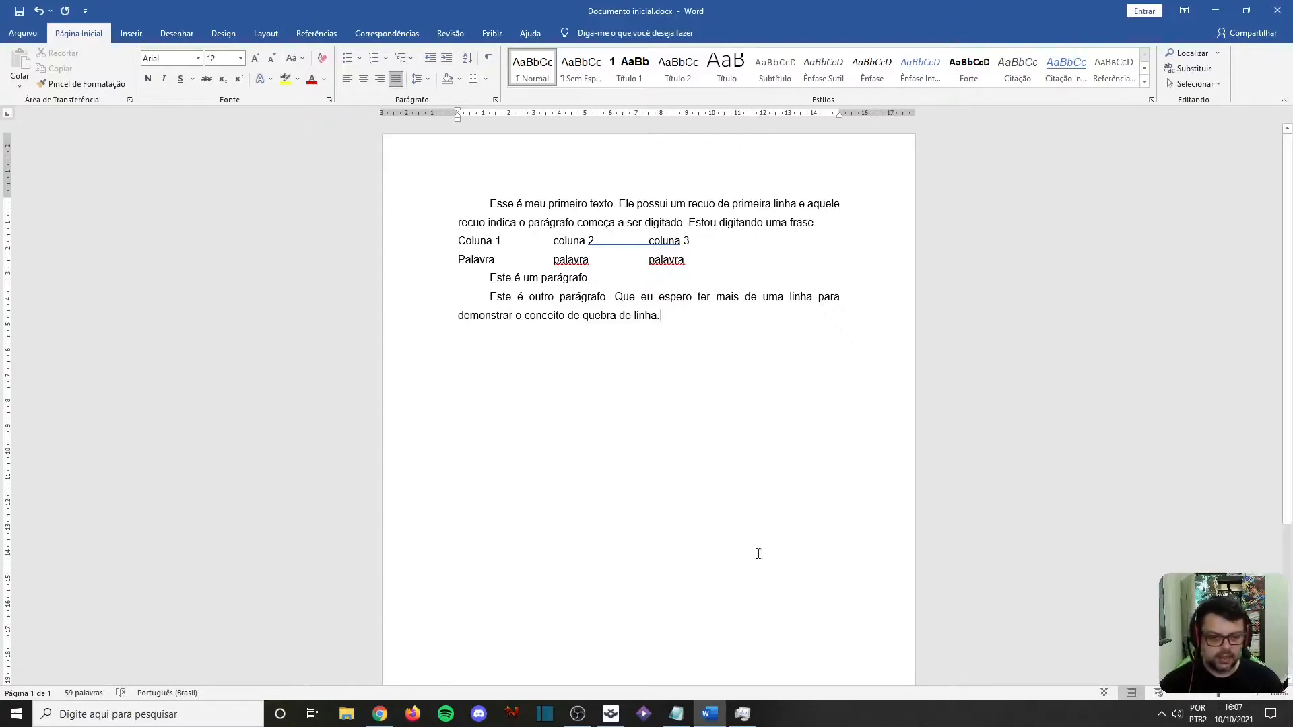
- Open the Windows on-screen keyboard to view its key layout, and minimize it
{"action": "key", "text": "super"}
{"action": "type", "text": "tecl"}
{"action": "key", "text": "Return"}
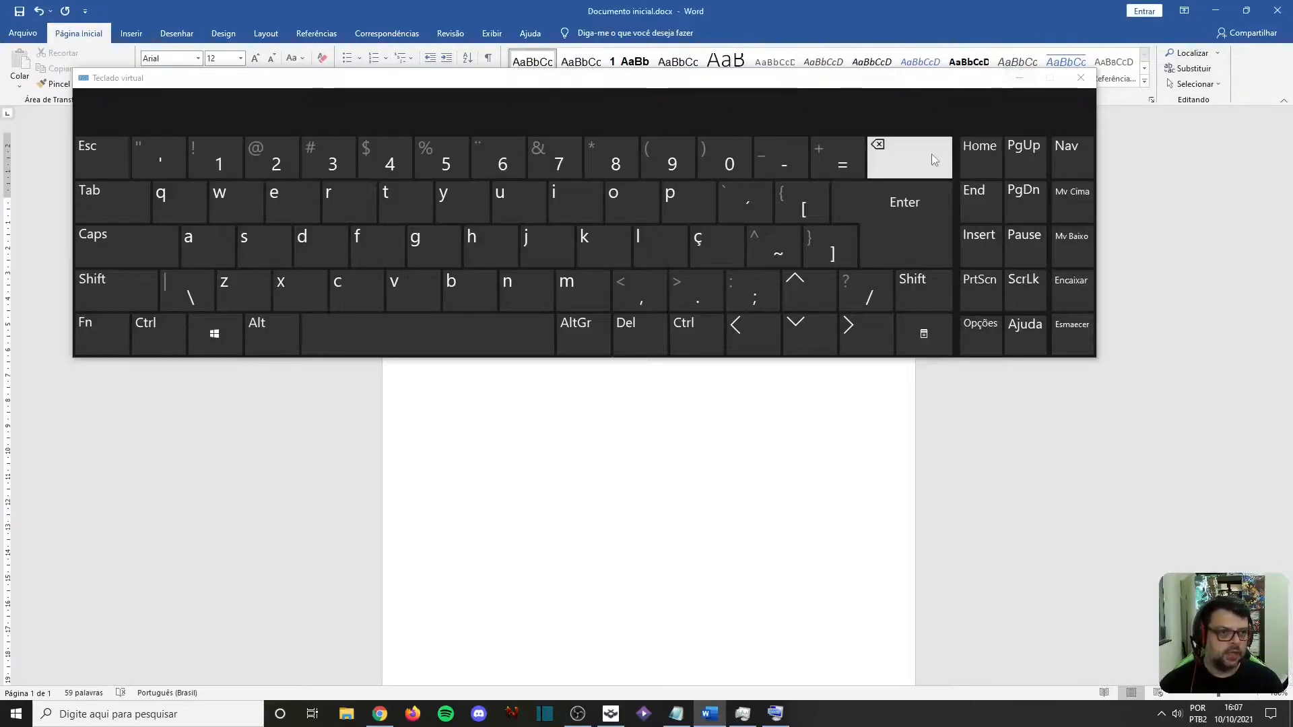
{"action": "left_click", "coordinate": [1020, 79]}
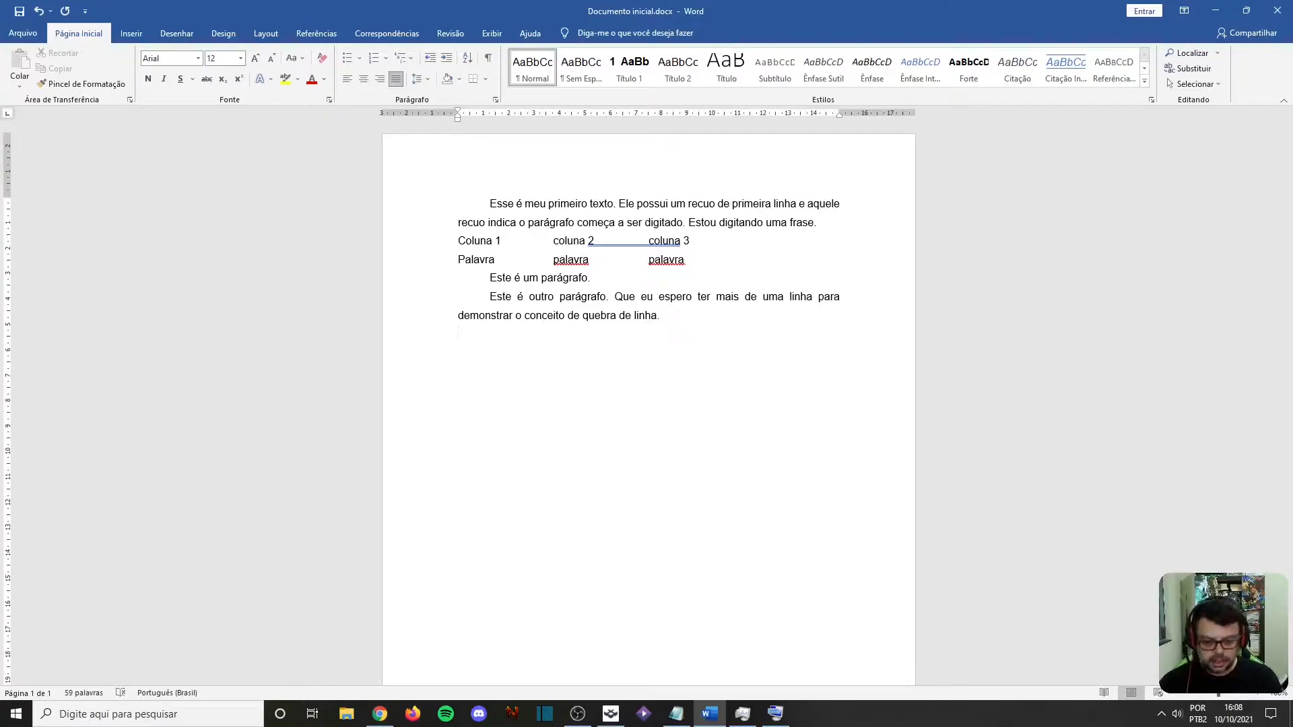
- Write "Aqui começa um novo parágrafo." as a new paragraph below the existing text, leaving the cursor at its end
{"action": "type", "text": "qui co"}
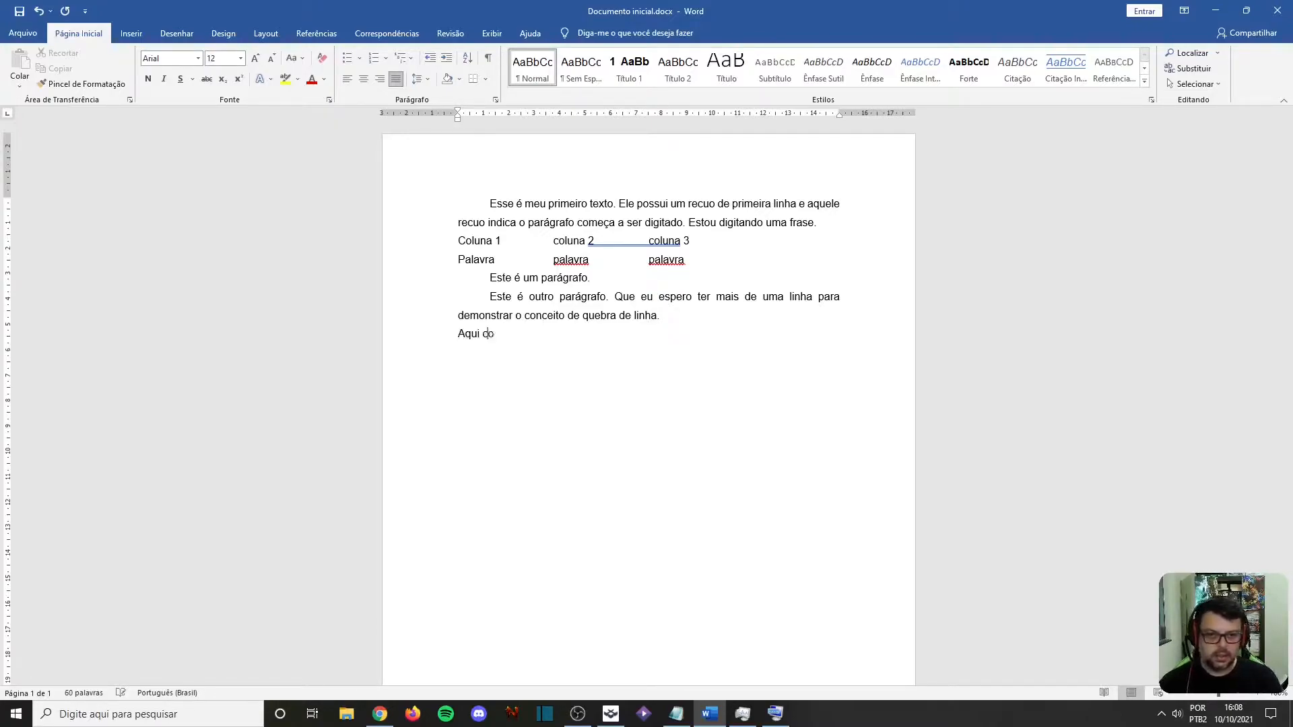
{"action": "type", "text": "meça um novo p"}
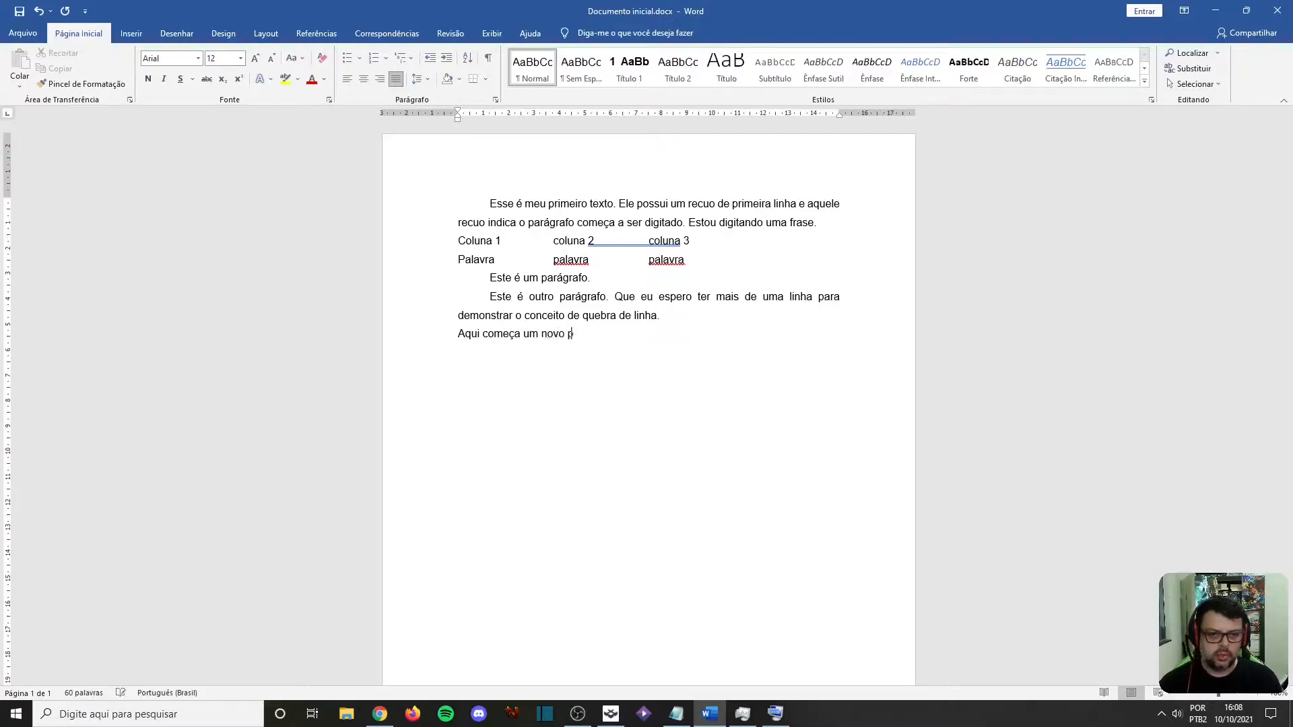
{"action": "type", "text": "aragraf"}
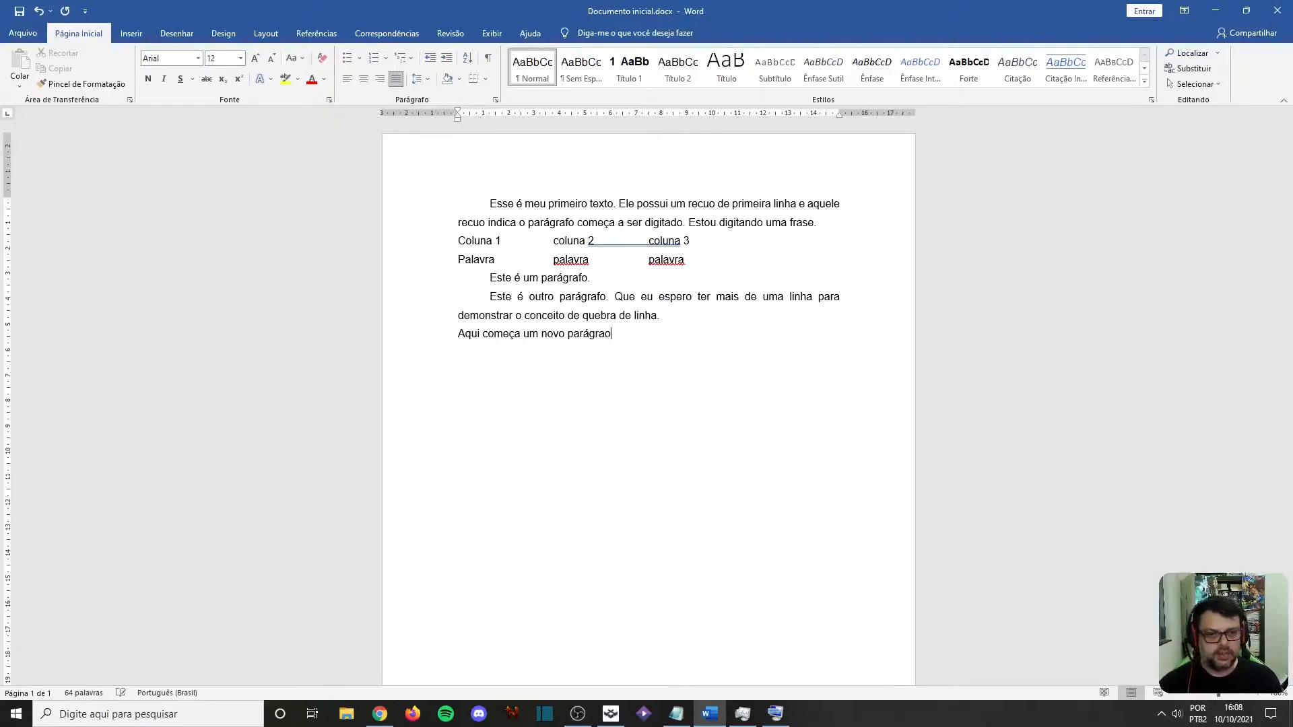
{"action": "type", "text": "o."}
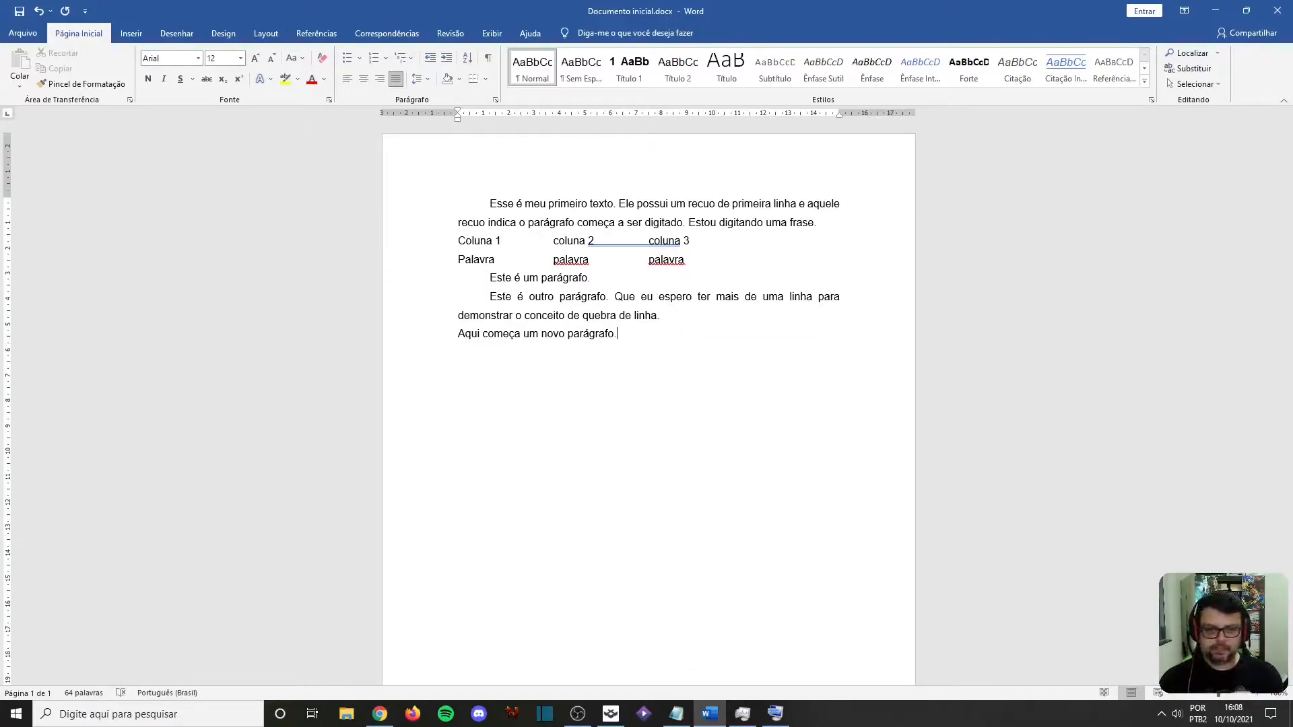
{"action": "key", "text": "Home"}
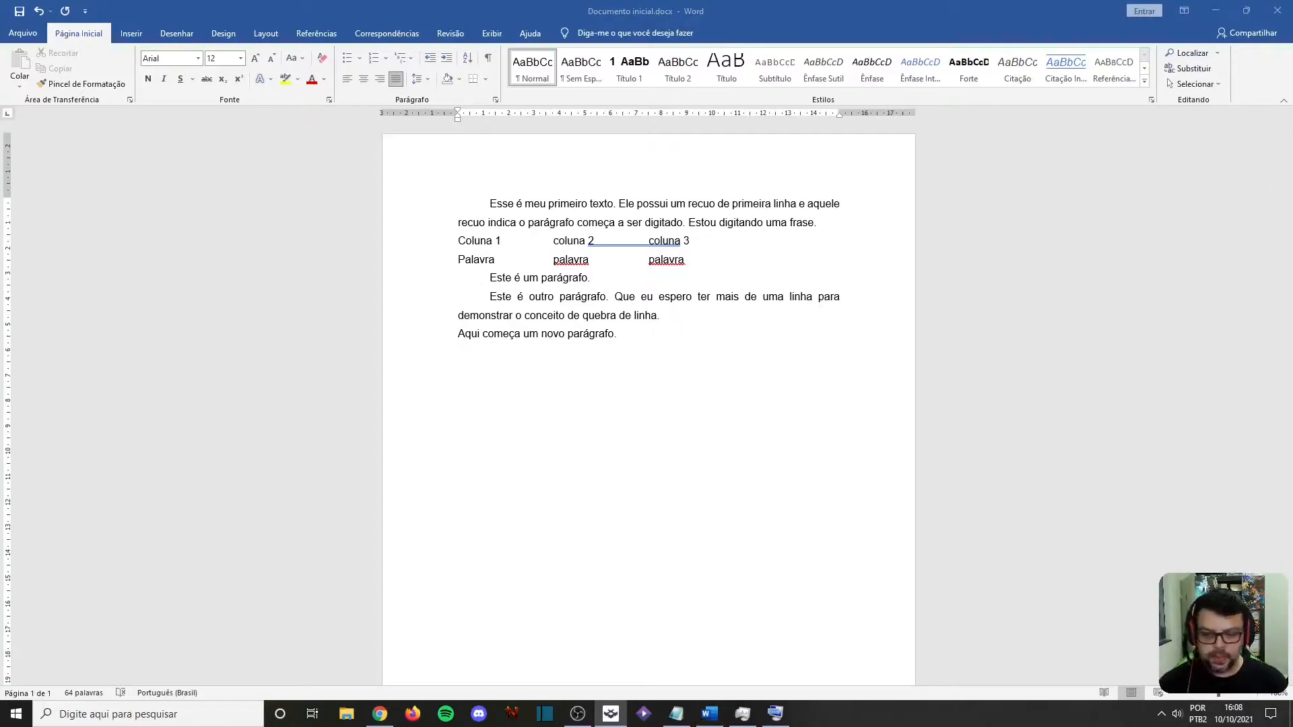
{"action": "left_click", "coordinate": [636, 335]}
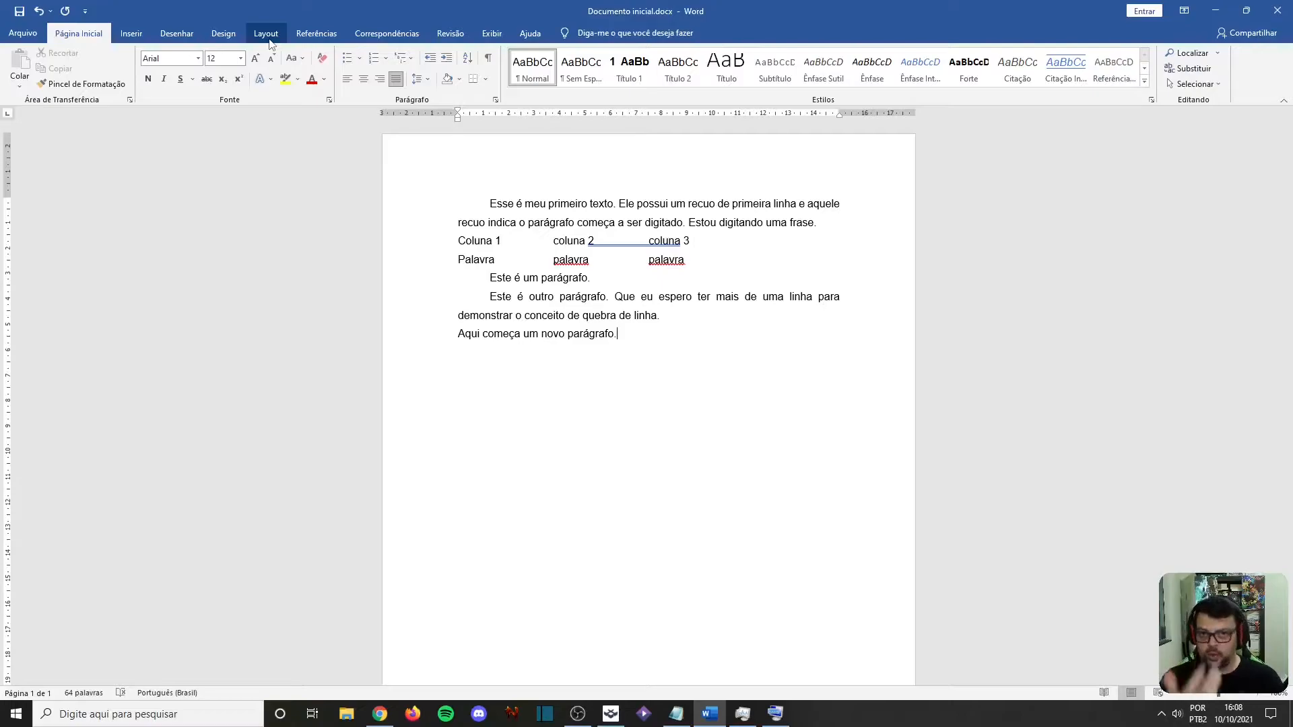
- Look through the available page break and section break types without applying any
{"action": "left_click", "coordinate": [144, 38]}
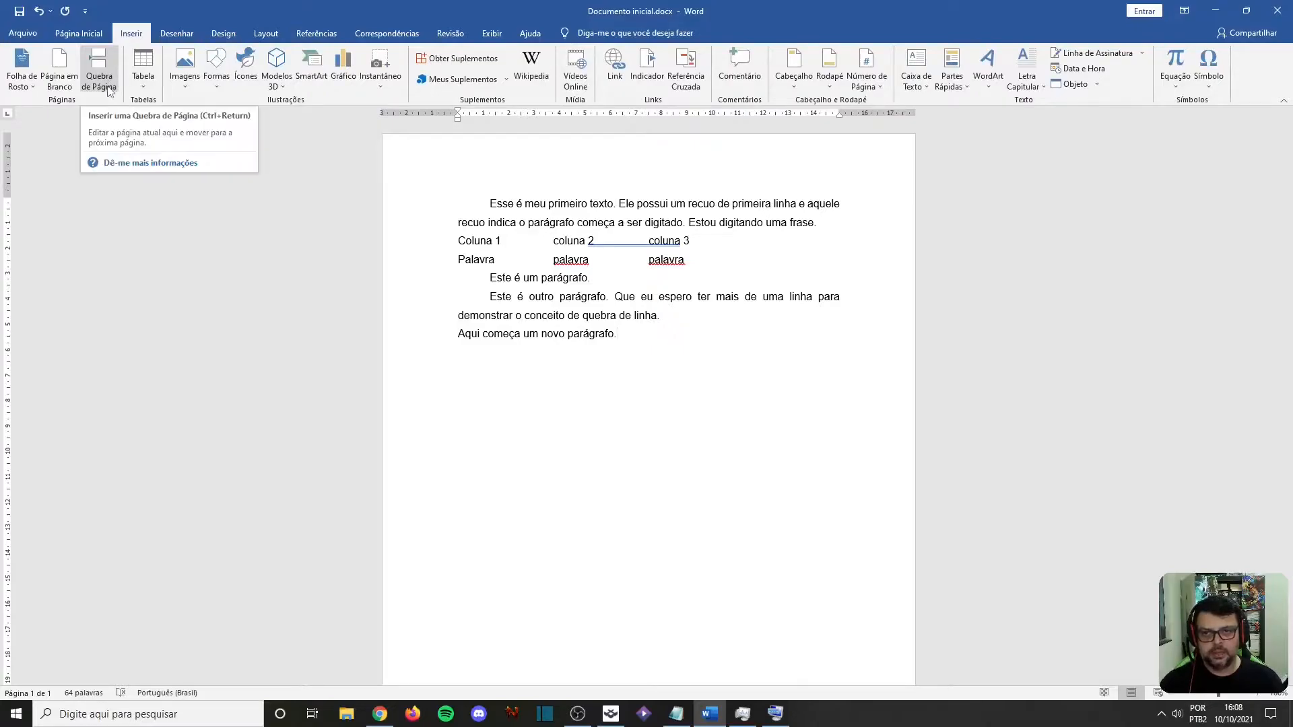
{"action": "left_click", "coordinate": [269, 33]}
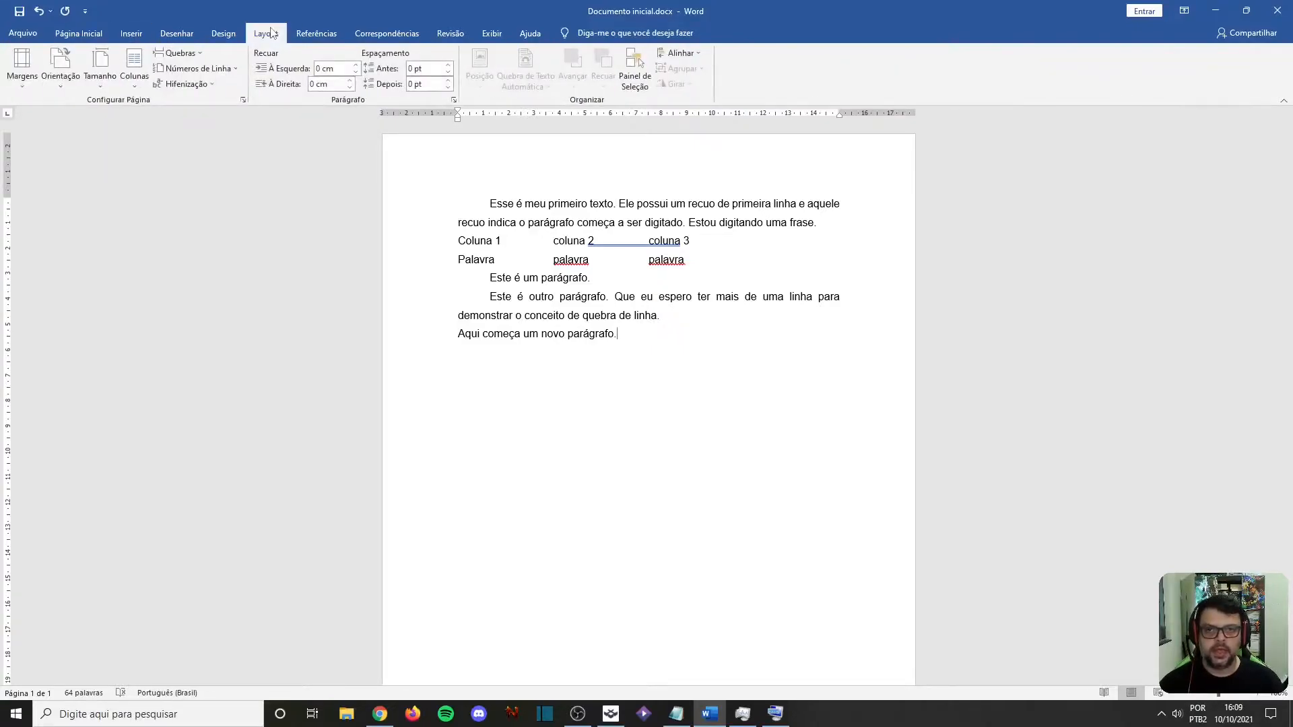
{"action": "left_click", "coordinate": [190, 58]}
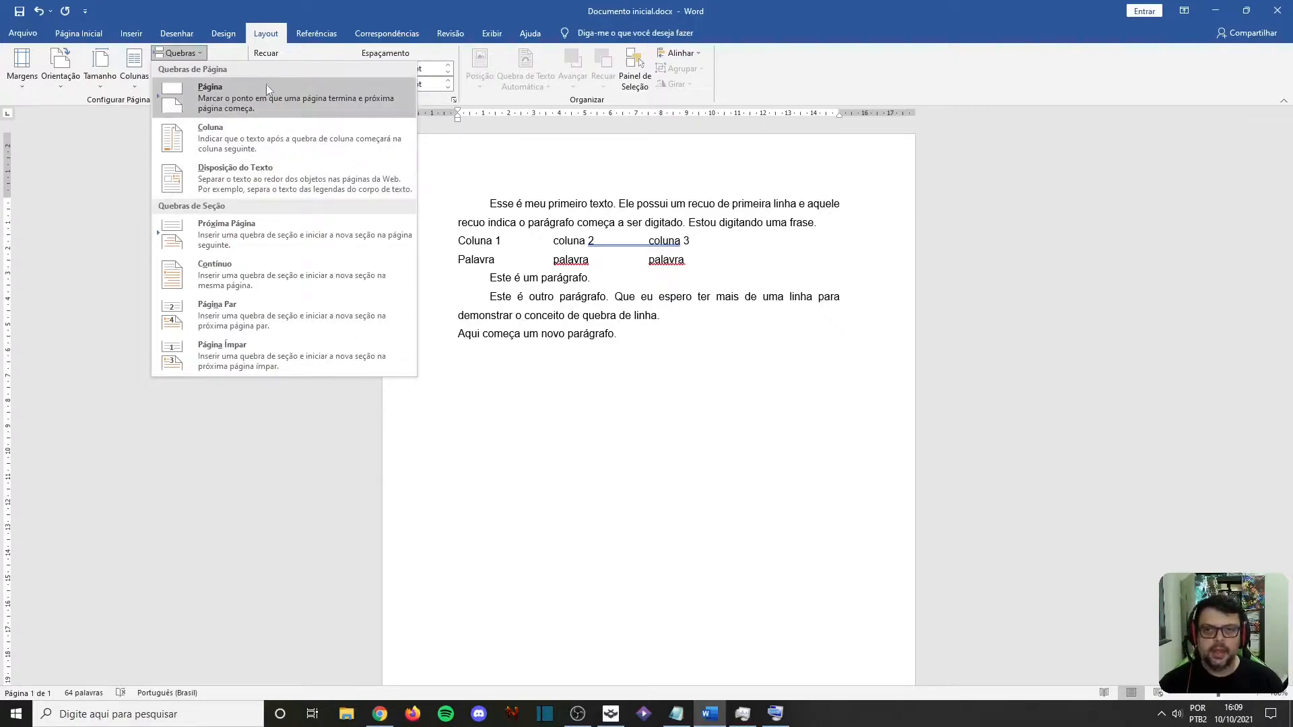
{"action": "left_click", "coordinate": [622, 331]}
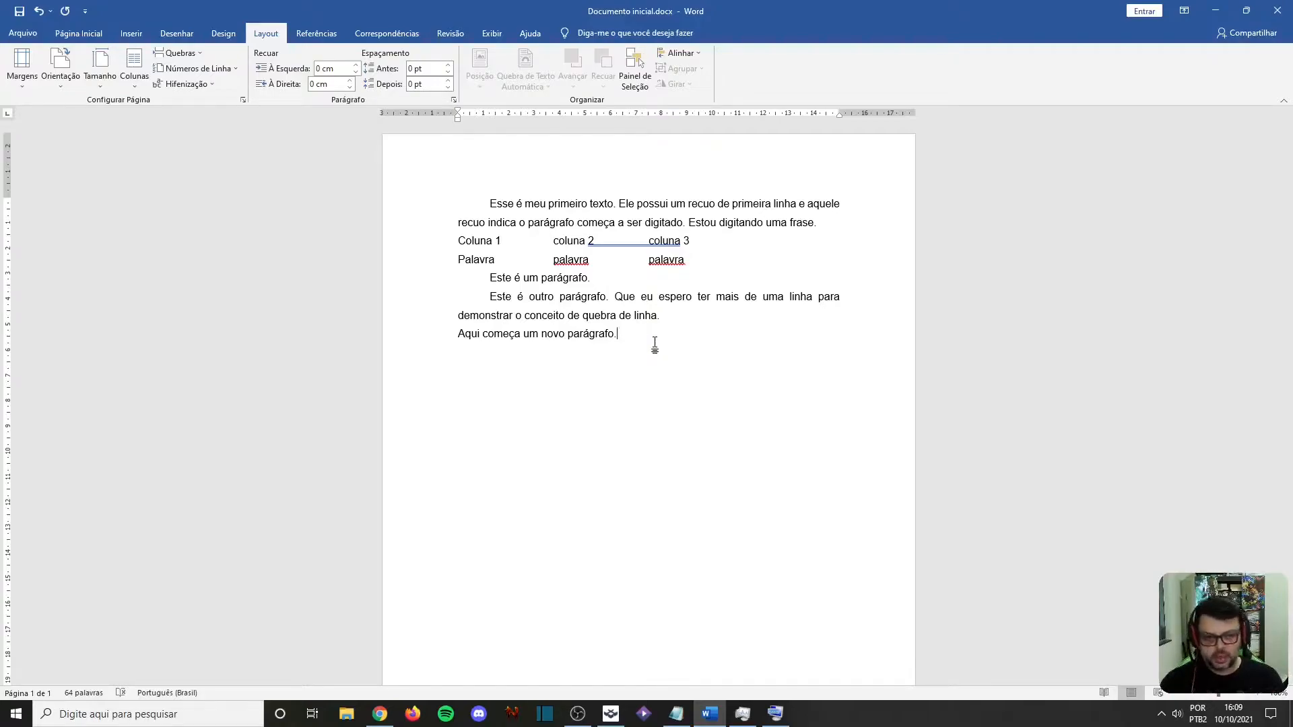
{"action": "left_click", "coordinate": [179, 52]}
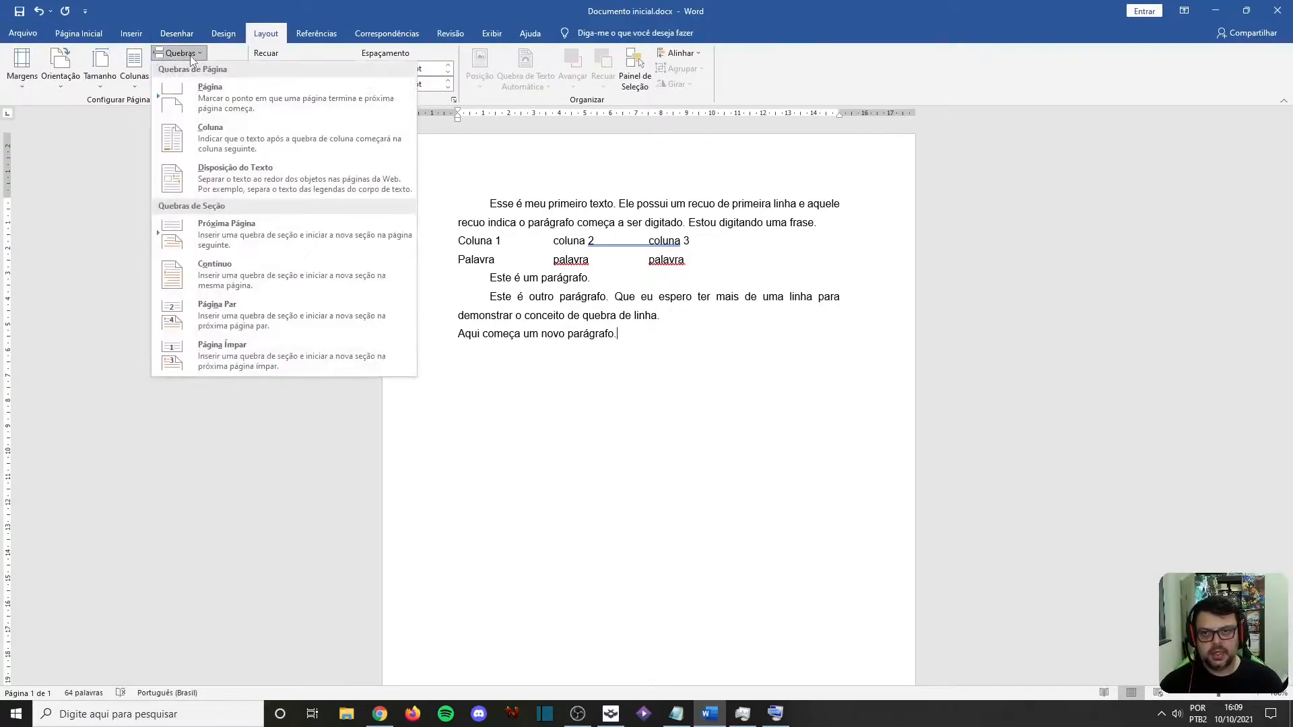
{"action": "left_click", "coordinate": [631, 327]}
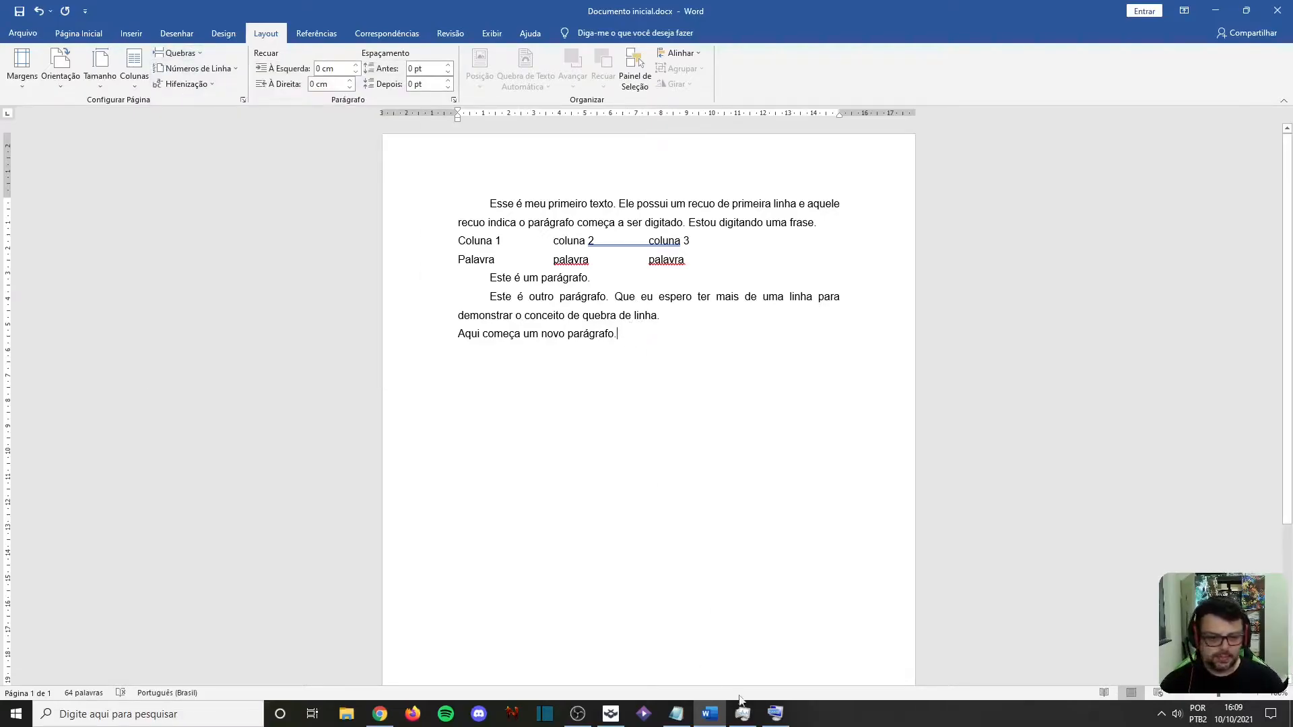
- Insert a page break after "Aqui começa um novo parágrafo." with the on-screen keyboard, and minimize the keyboard
{"action": "left_click", "coordinate": [776, 713]}
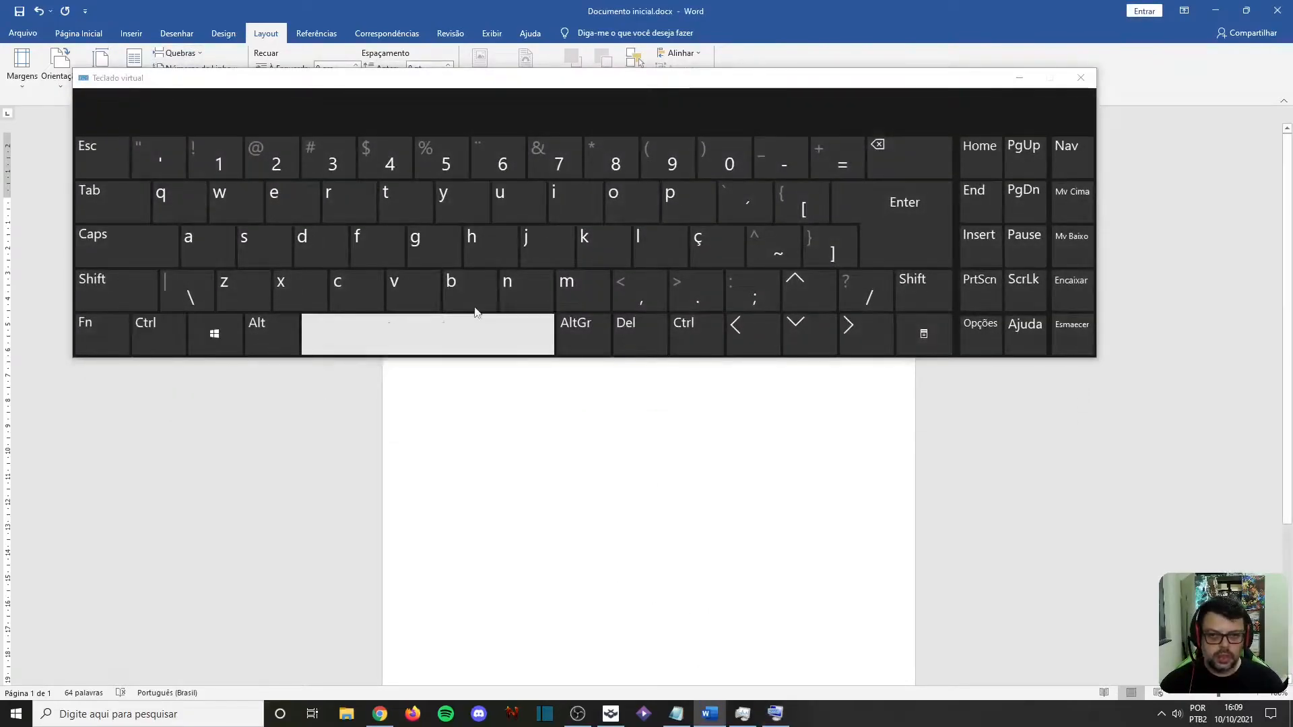
{"action": "left_click", "coordinate": [172, 350]}
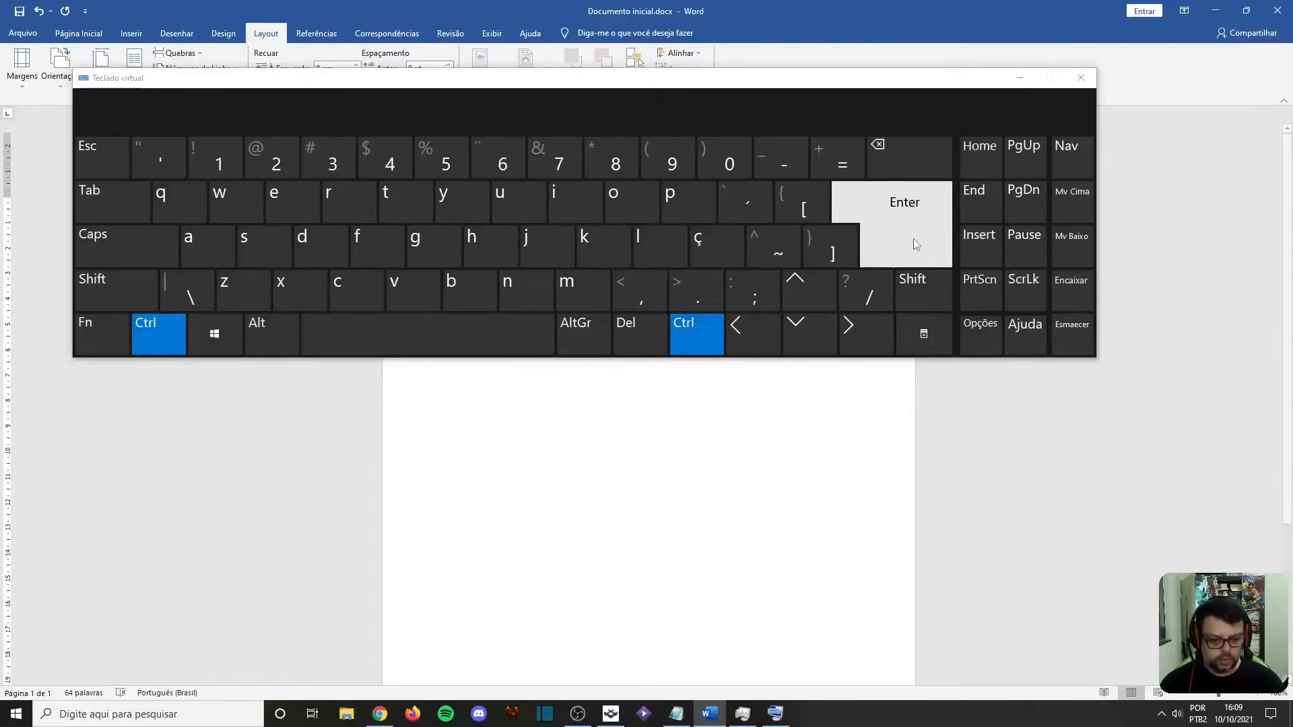
{"action": "left_click", "coordinate": [881, 307]}
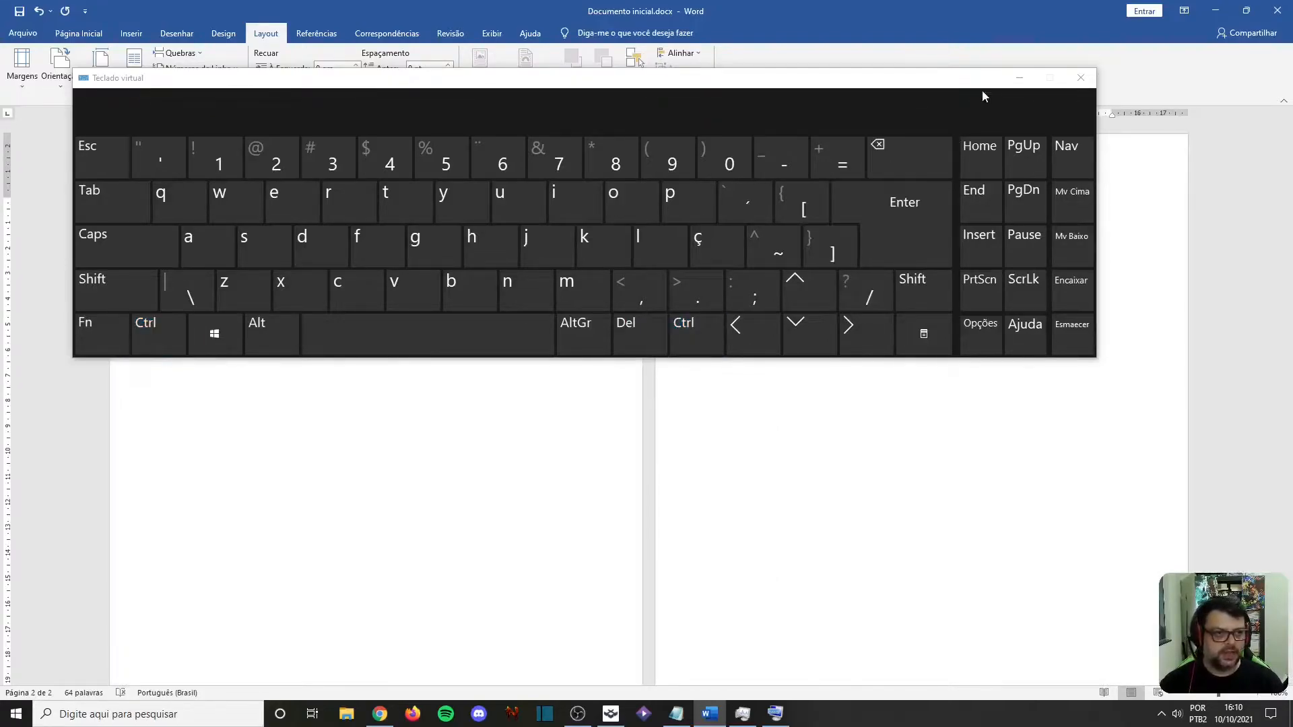
{"action": "left_click", "coordinate": [1019, 78]}
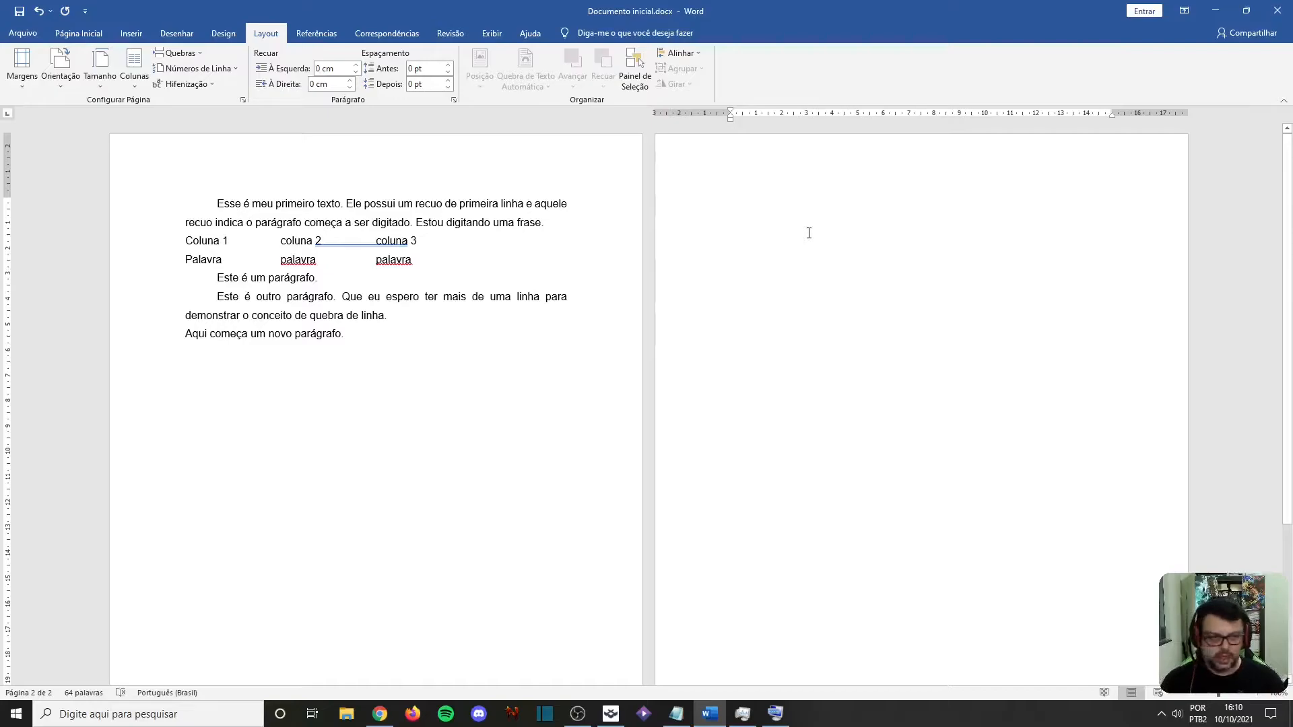
{"action": "scroll", "coordinate": [778, 317], "scroll_direction": "up", "scroll_amount": 4}
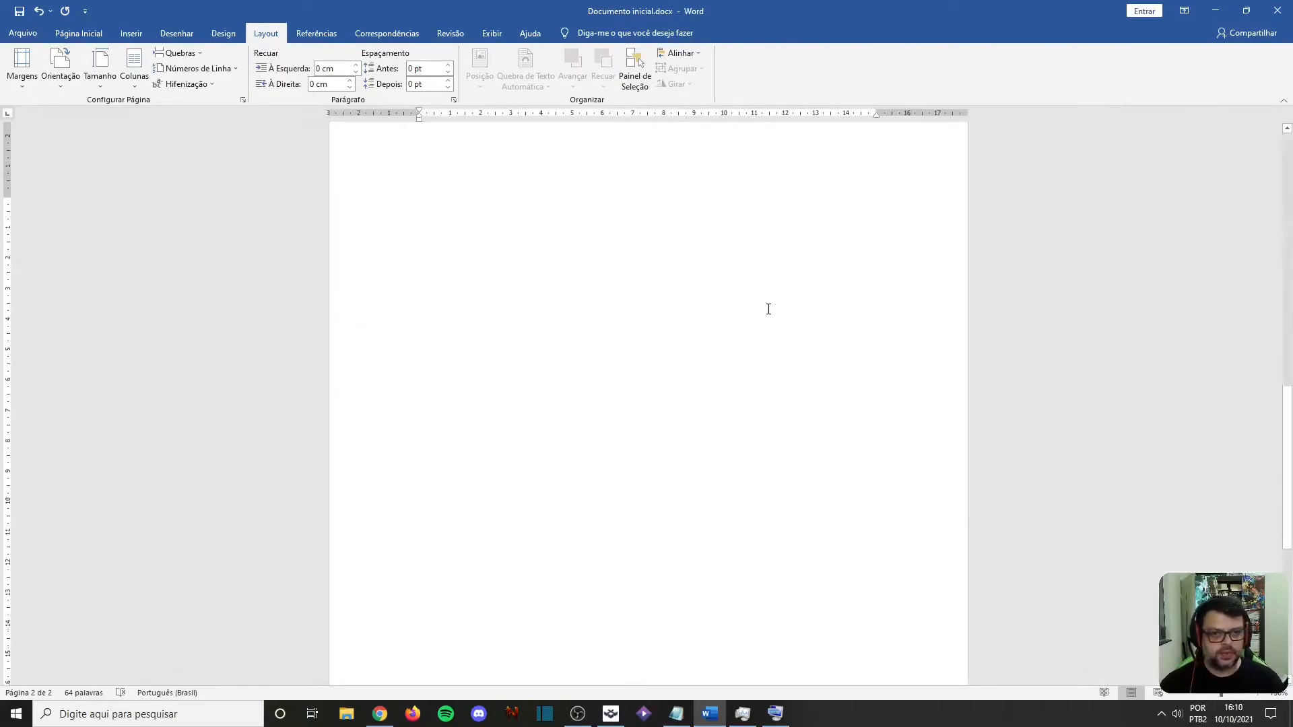
{"action": "scroll", "coordinate": [763, 315], "scroll_direction": "down", "scroll_amount": 4}
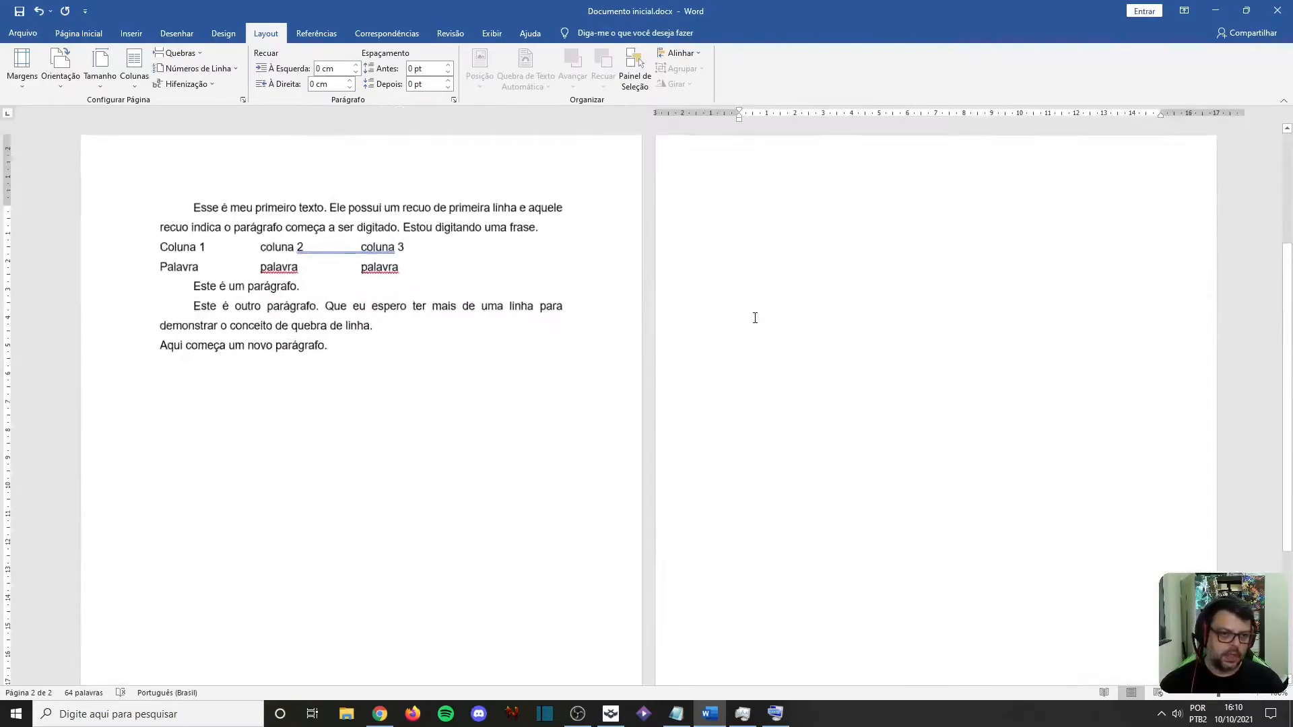
- Display the paragraph marks and other hidden formatting symbols in the document
{"action": "left_click", "coordinate": [280, 360]}
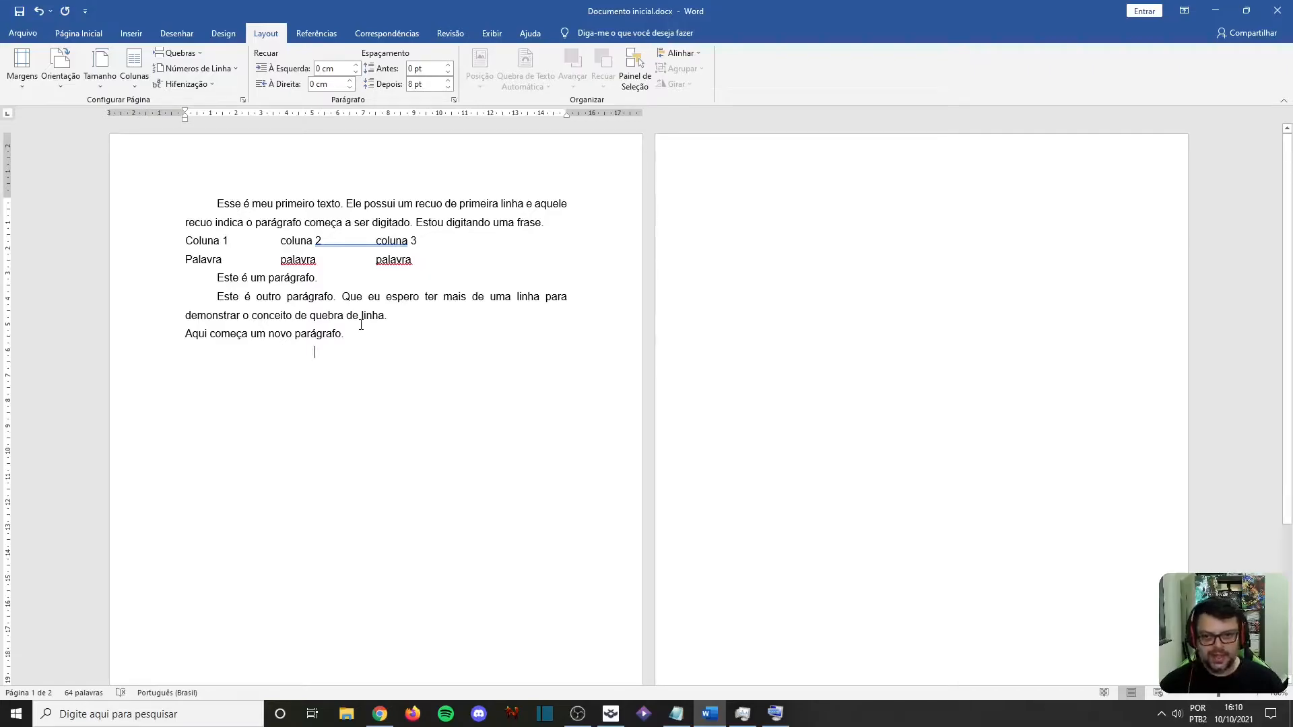
{"action": "left_click", "coordinate": [760, 215]}
{"action": "left_click", "coordinate": [354, 353]}
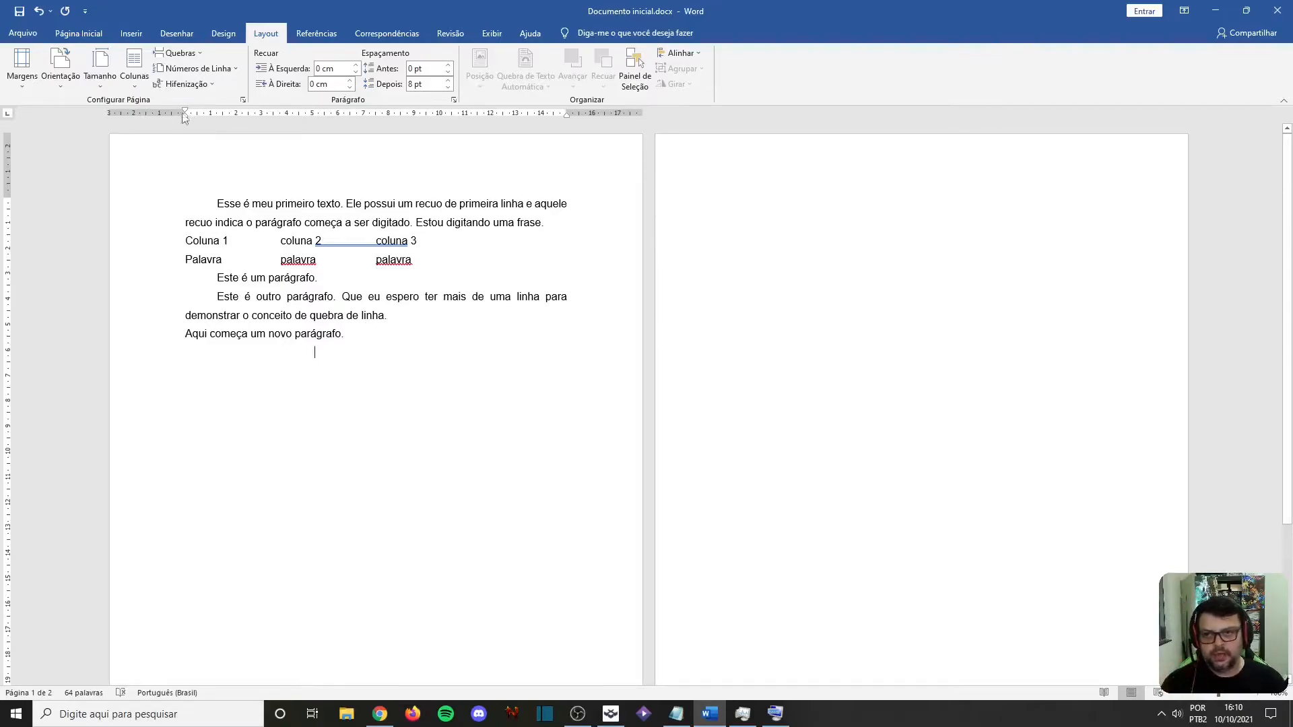
{"action": "left_click", "coordinate": [104, 33]}
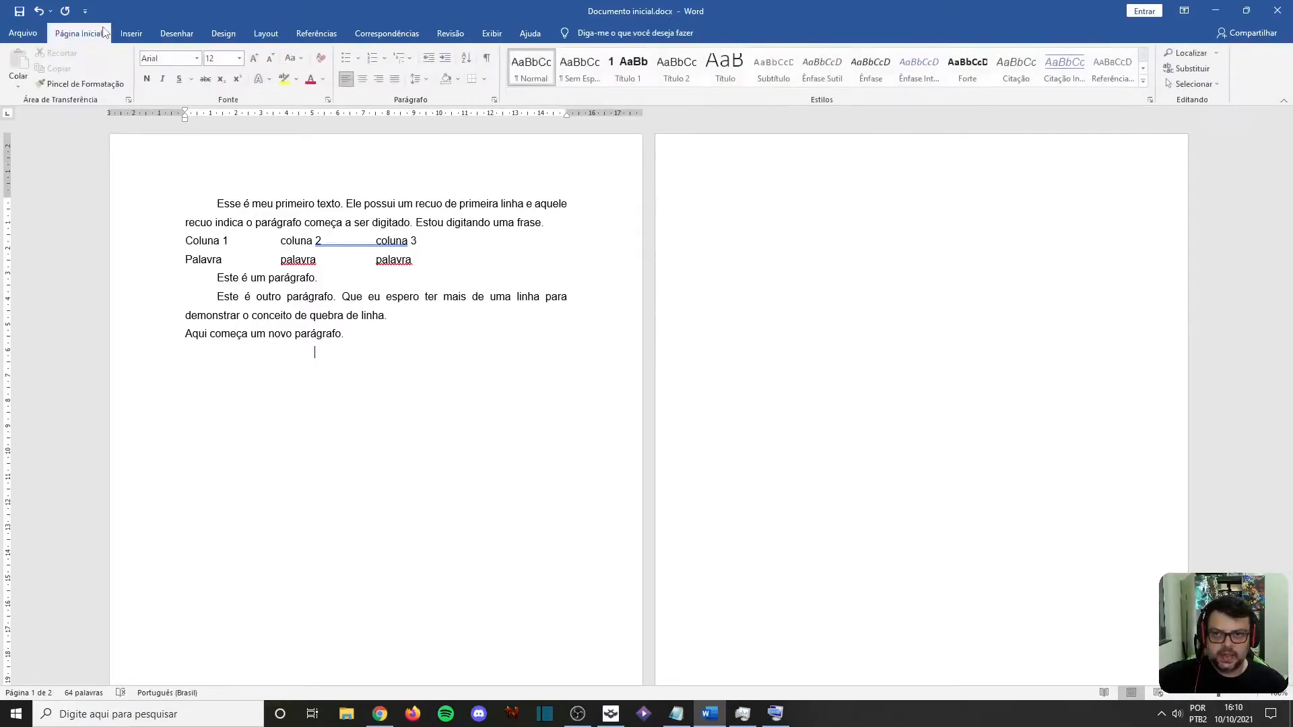
{"action": "left_click", "coordinate": [489, 60]}
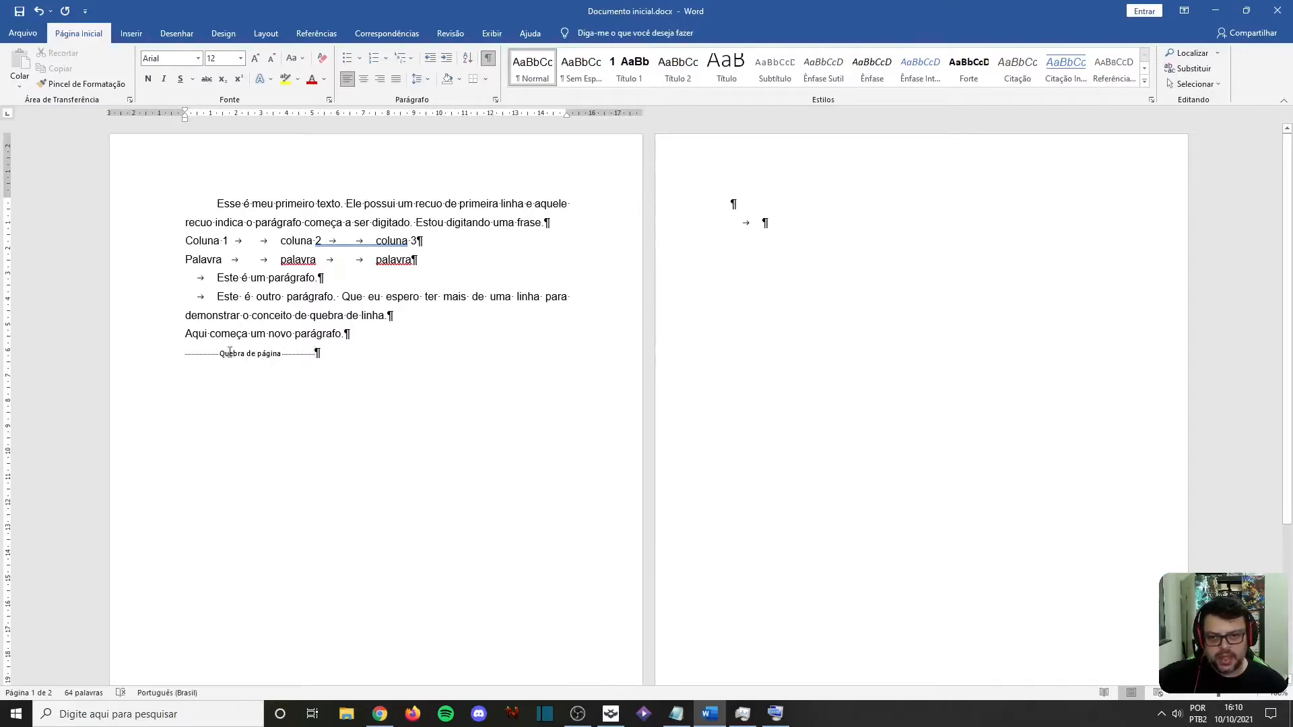
- Delete the empty first paragraph on page 2 and the page break after "Aqui começa um novo parágrafo."
{"action": "left_click", "coordinate": [733, 206]}
{"action": "key", "text": "Delete"}
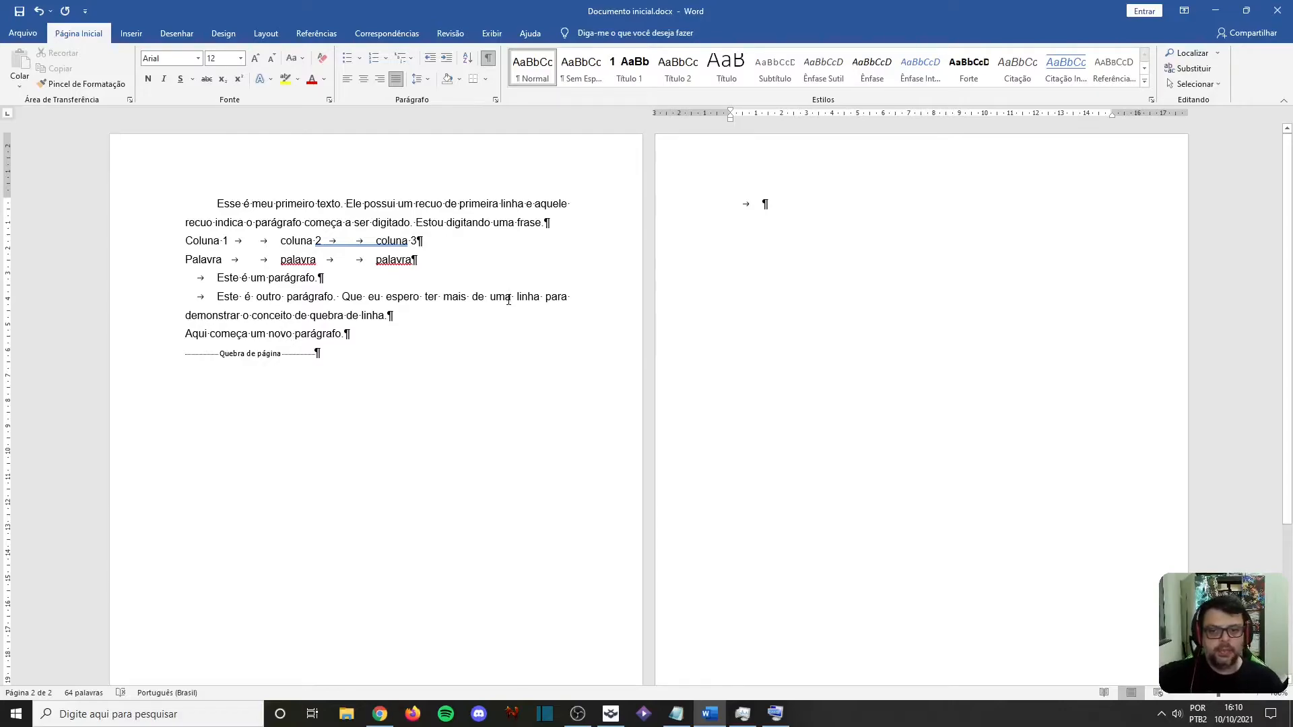
{"action": "left_click", "coordinate": [351, 337]}
{"action": "key", "text": "Delete"}
{"action": "key", "text": "Delete"}
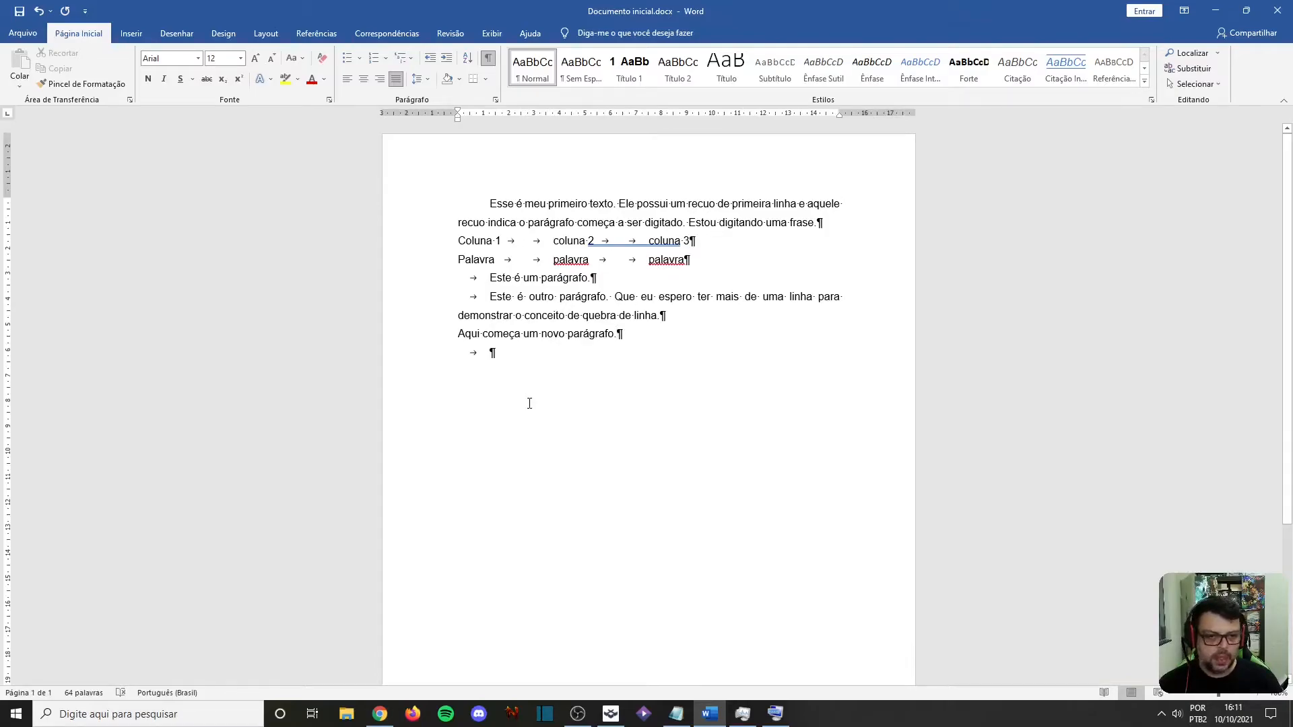
- Push the last indented paragraph onto page 2 by adding a run of empty paragraphs before it
{"action": "key", "text": "Home"}
{"action": "key", "text": "Return"}
{"action": "key", "text": "Return"}
{"action": "key", "text": "Return"}
{"action": "key", "text": "Return"}
{"action": "key", "text": "Return"}
{"action": "key", "text": "Return"}
{"action": "key", "text": "Return"}
{"action": "key", "text": "Return"}
{"action": "key", "text": "Return"}
{"action": "key", "text": "Return"}
{"action": "key", "text": "Return"}
{"action": "key", "text": "Return"}
{"action": "key", "text": "Return"}
{"action": "key", "text": "Return"}
{"action": "key", "text": "Return"}
{"action": "key", "text": "Return"}
{"action": "key", "text": "Return"}
{"action": "key", "text": "Return"}
{"action": "key", "text": "Return"}
{"action": "key", "text": "Return"}
{"action": "key", "text": "Return"}
{"action": "key", "text": "Return"}
{"action": "key", "text": "Return"}
{"action": "key", "text": "Return"}
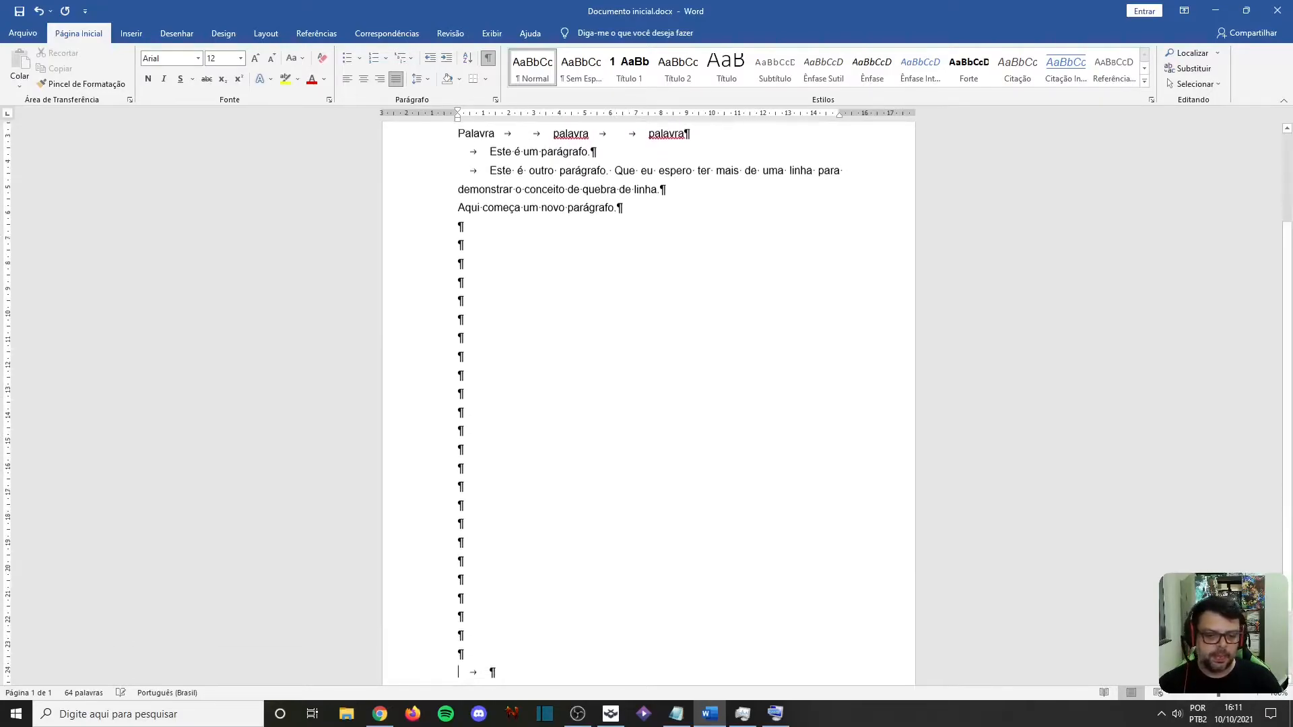
{"action": "key", "text": "Return"}
{"action": "key", "text": "Return"}
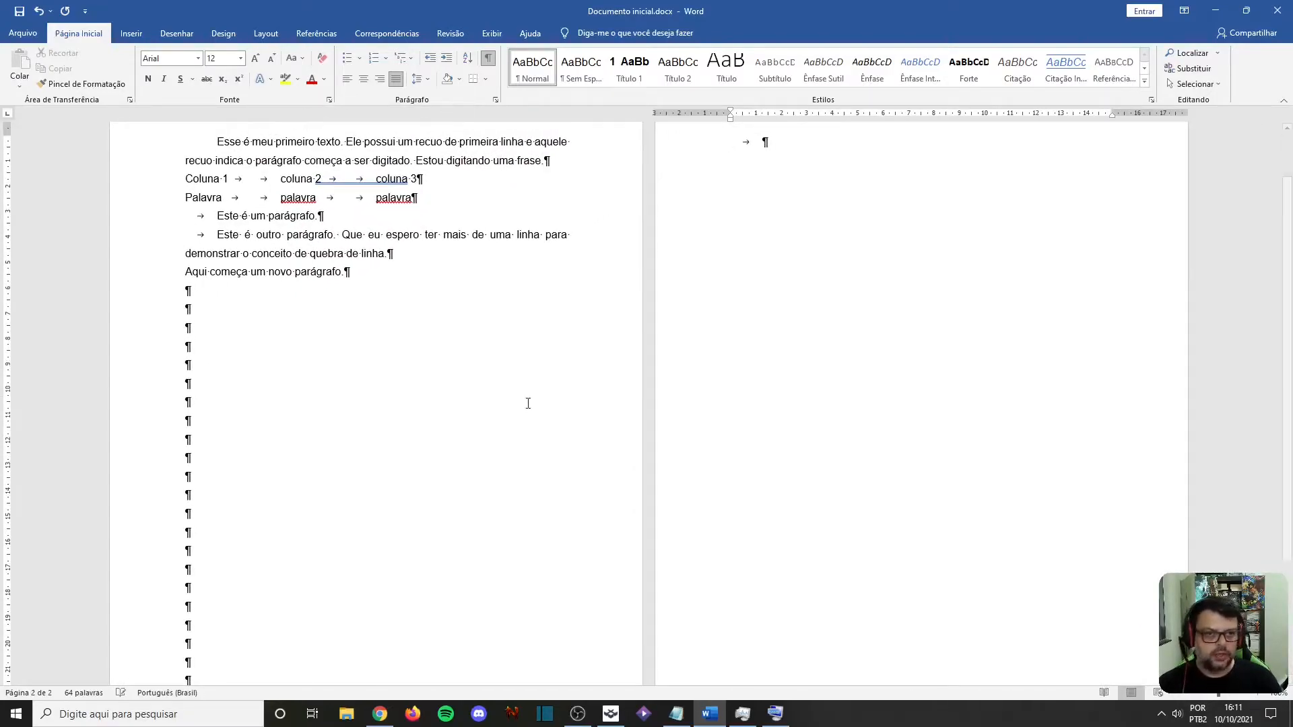
{"action": "scroll", "coordinate": [528, 404], "scroll_direction": "up", "scroll_amount": 1}
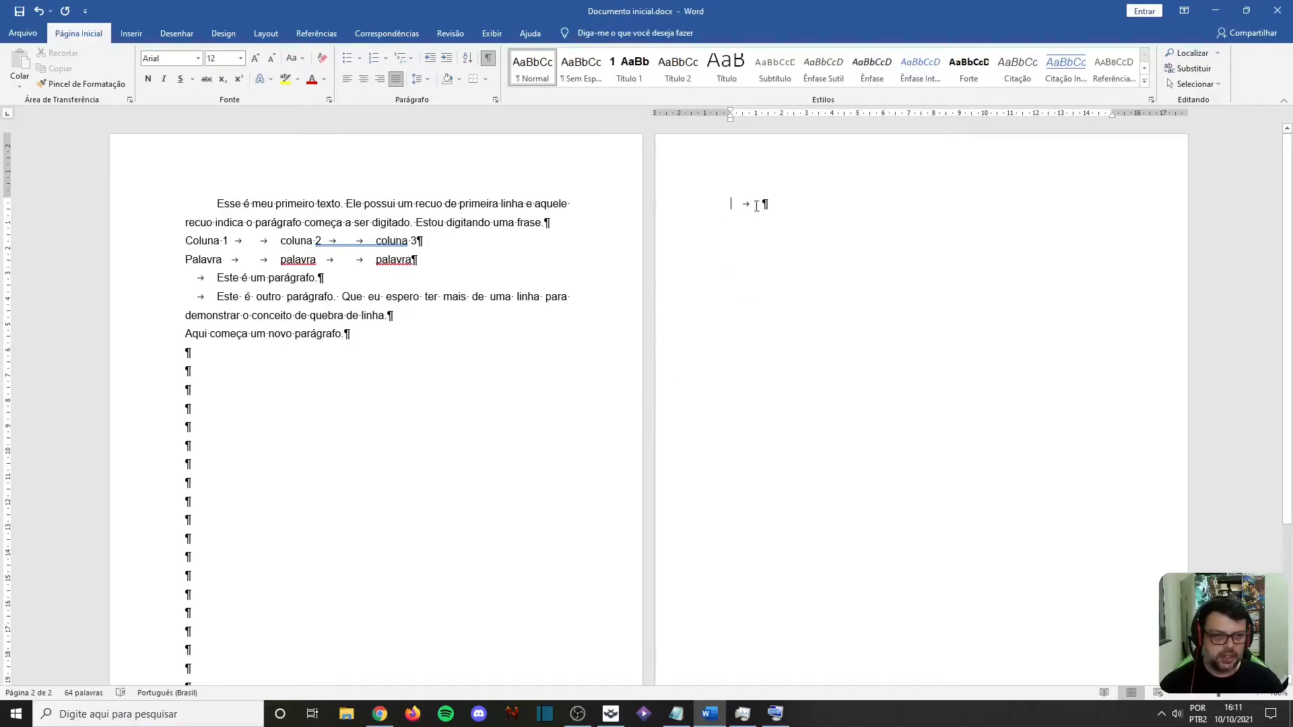
- Replace the run of empty paragraphs after "Aqui começa um novo parágrafo." with a page break
{"action": "left_click_drag", "start_coordinate": [687, 252], "coordinate": [401, 337]}
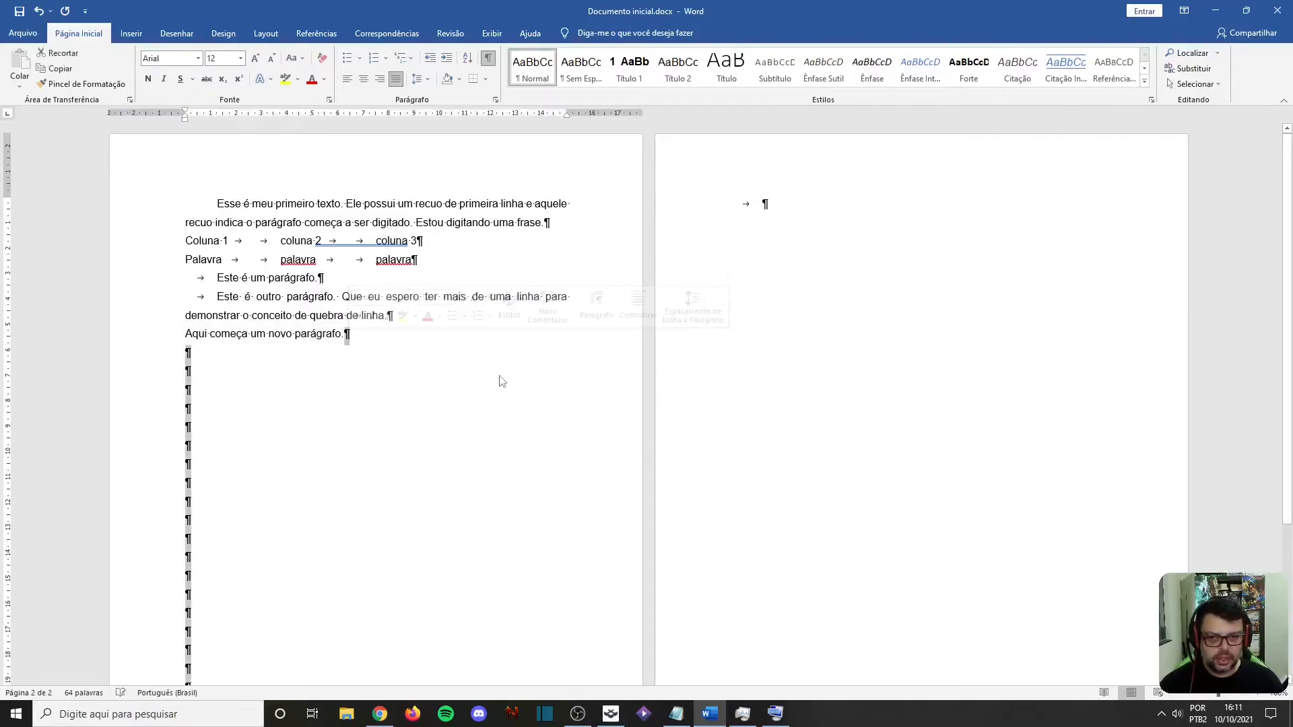
{"action": "key", "text": "Delete"}
{"action": "key", "text": "Delete"}
{"action": "key", "text": "Delete"}
{"action": "key", "text": "ctrl+Return"}
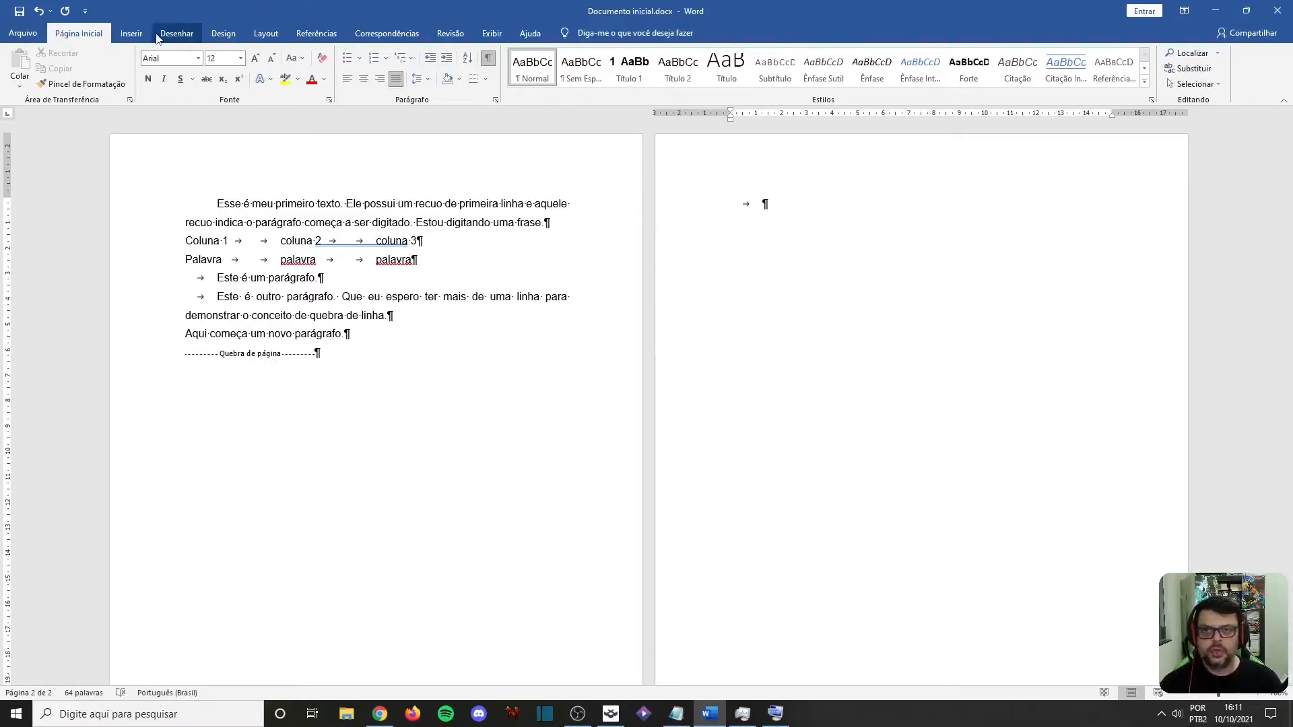
- Look at the available break types, including the column break, without applying any
{"action": "left_click", "coordinate": [270, 36]}
{"action": "left_click", "coordinate": [198, 55]}
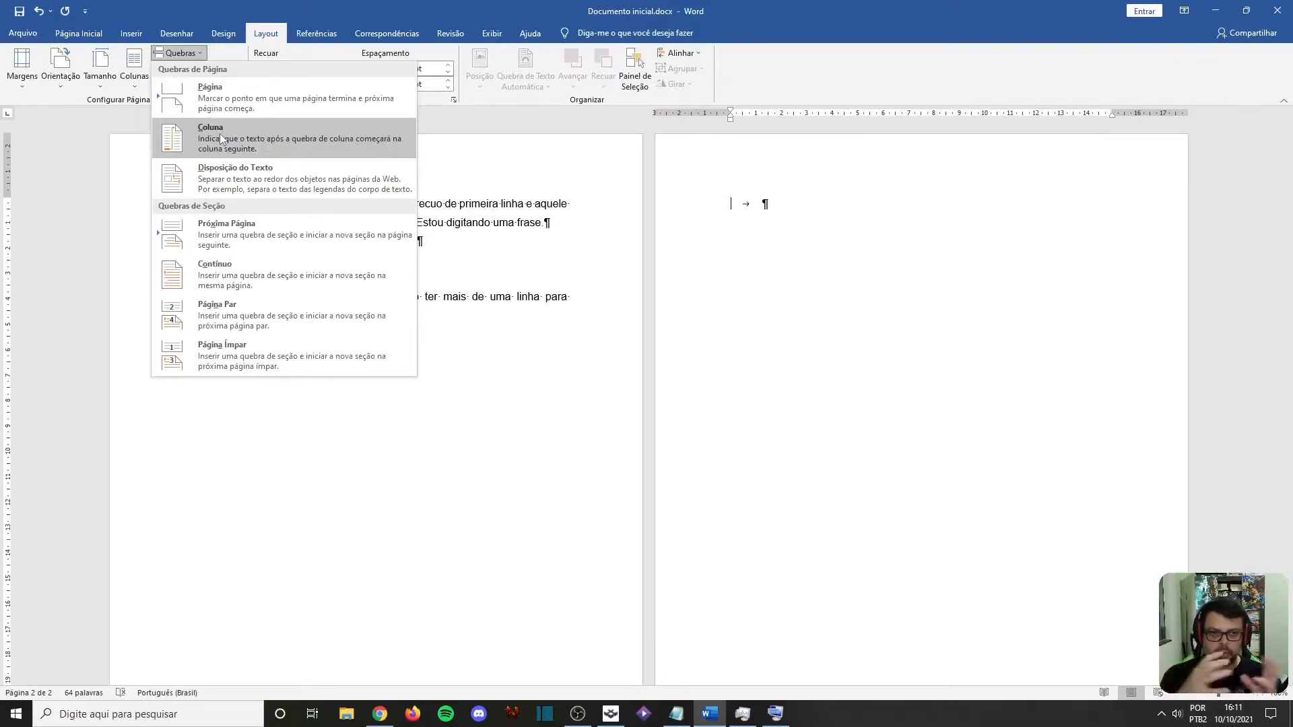
{"action": "left_click", "coordinate": [167, 3]}
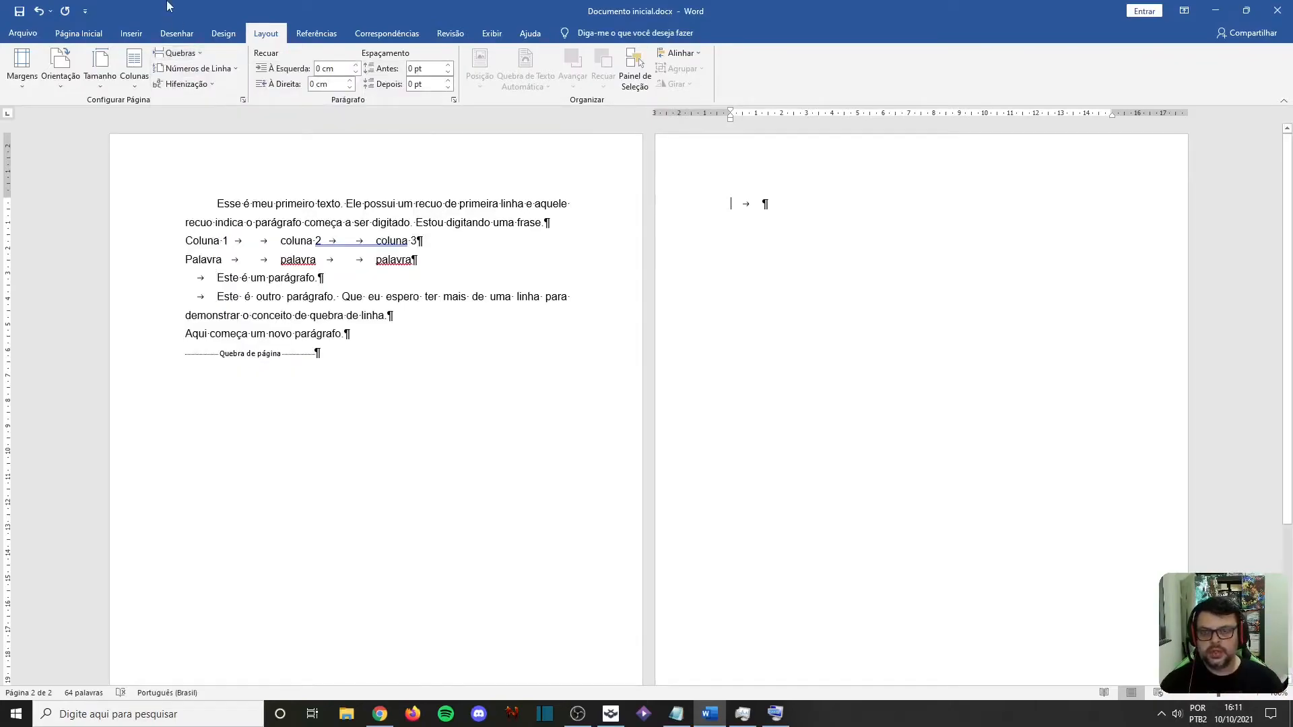
- Find the column options, apply a two-column layout to the document, and undo it
{"action": "left_click", "coordinate": [101, 39]}
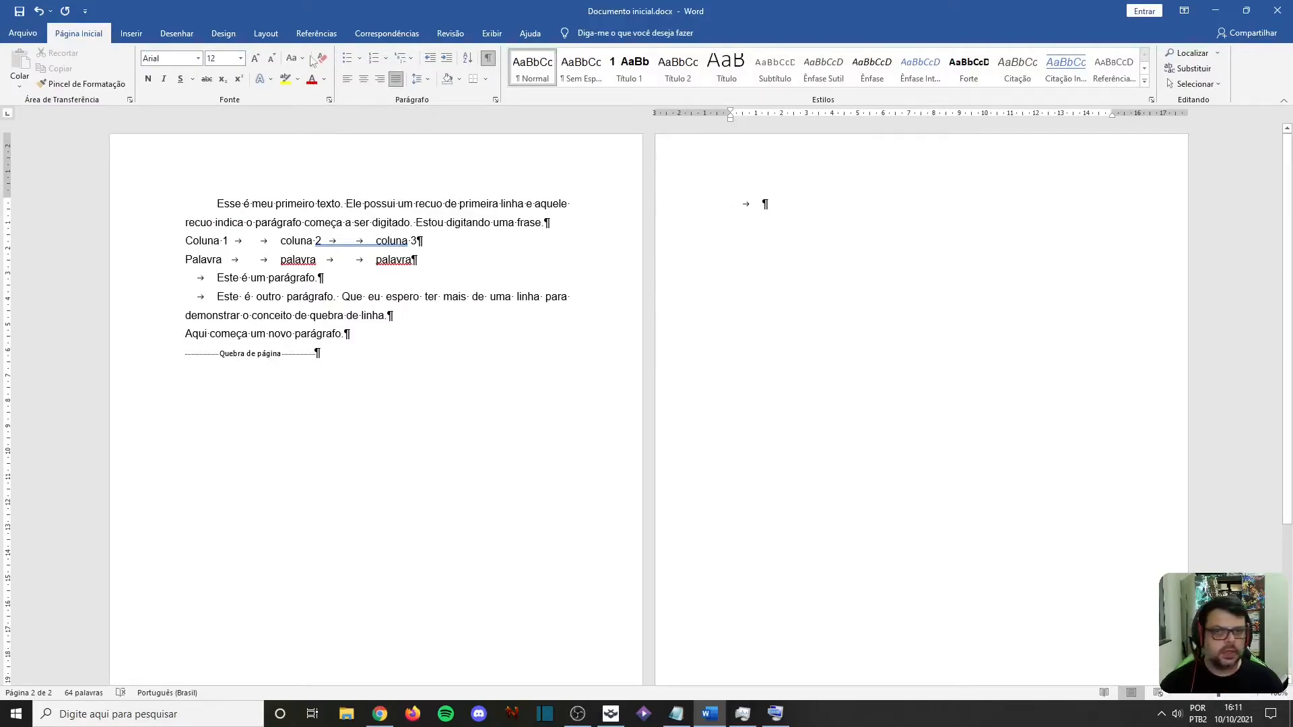
{"action": "left_click", "coordinate": [132, 33]}
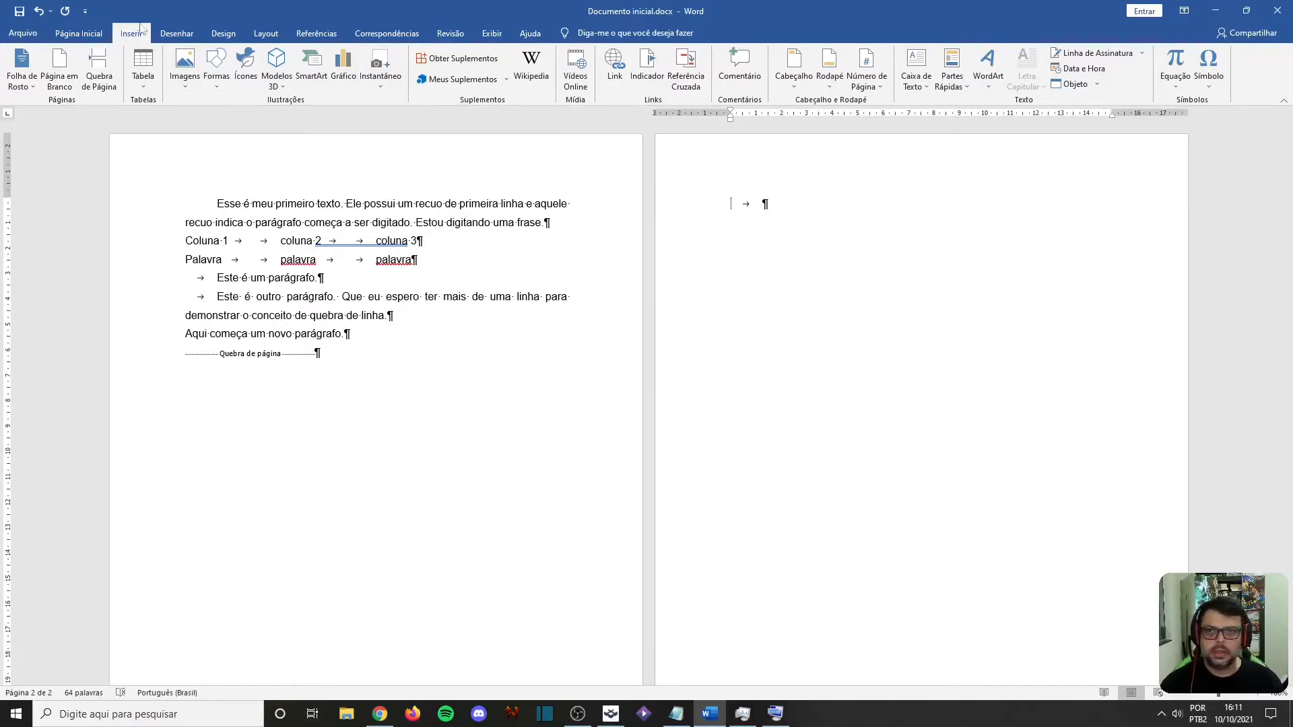
{"action": "left_click", "coordinate": [187, 37]}
{"action": "left_click", "coordinate": [226, 35]}
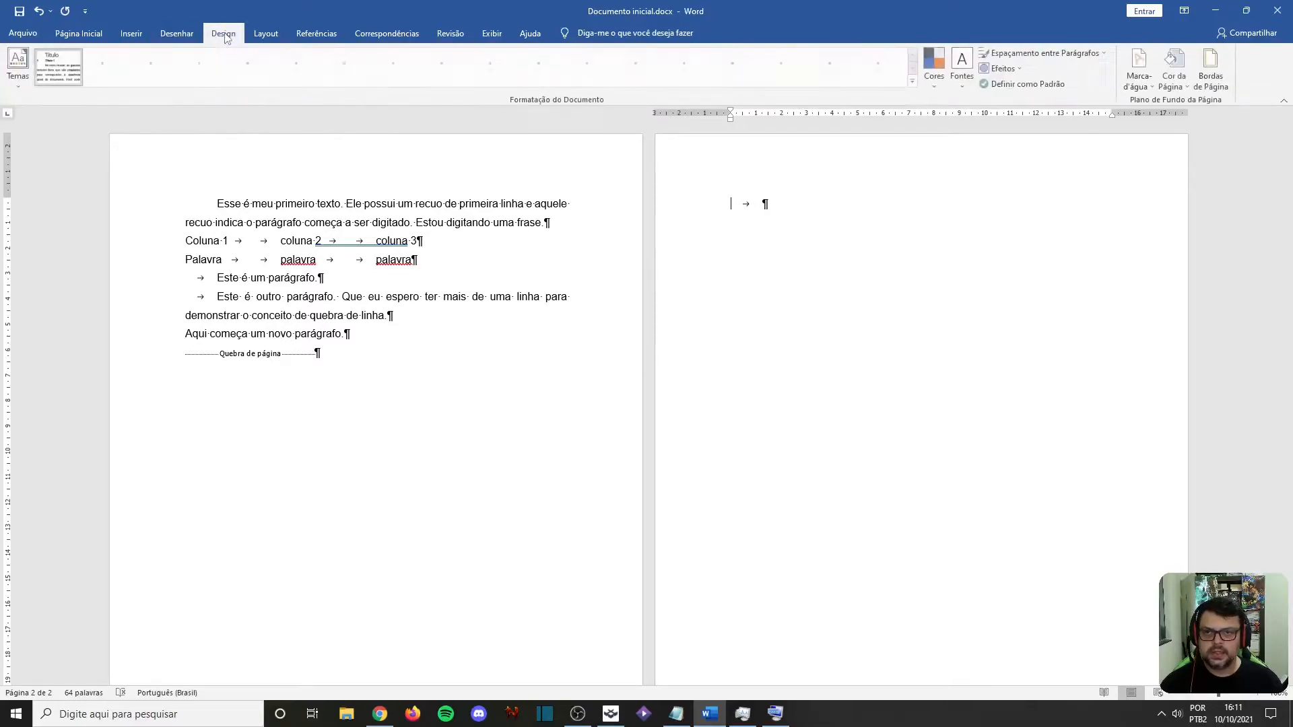
{"action": "left_click", "coordinate": [266, 34]}
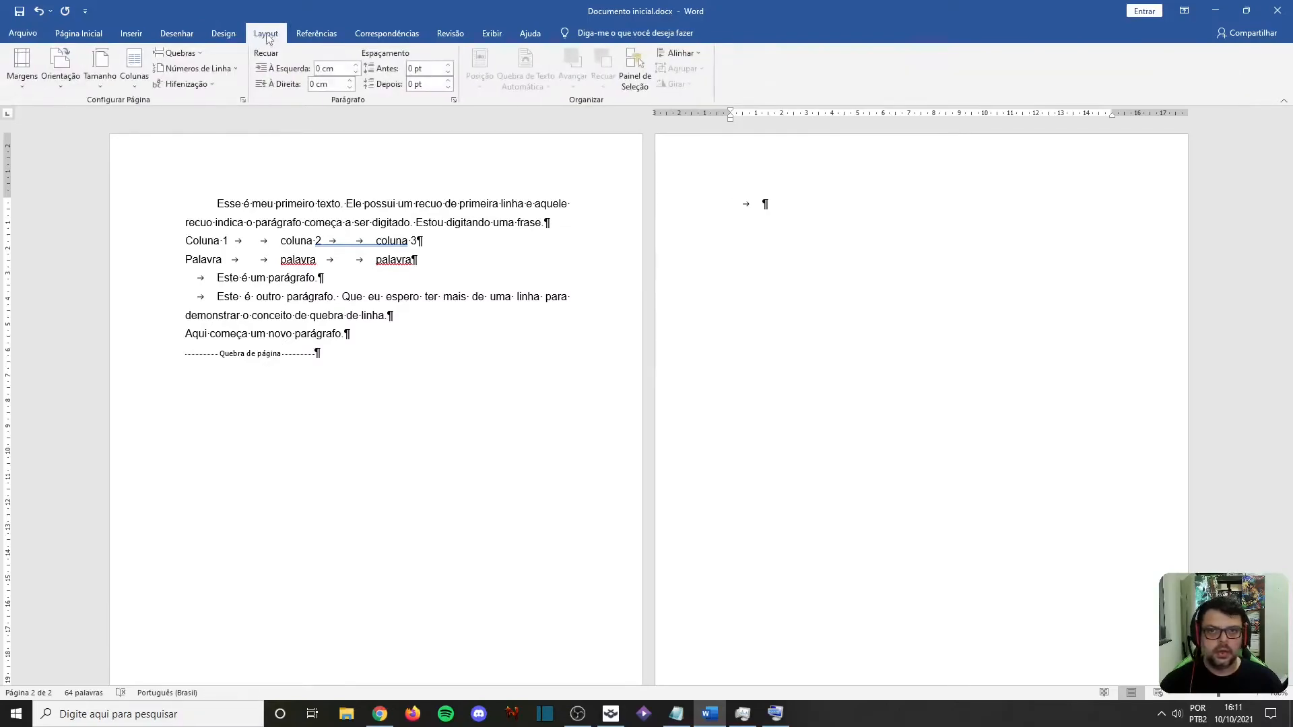
{"action": "left_click", "coordinate": [135, 79]}
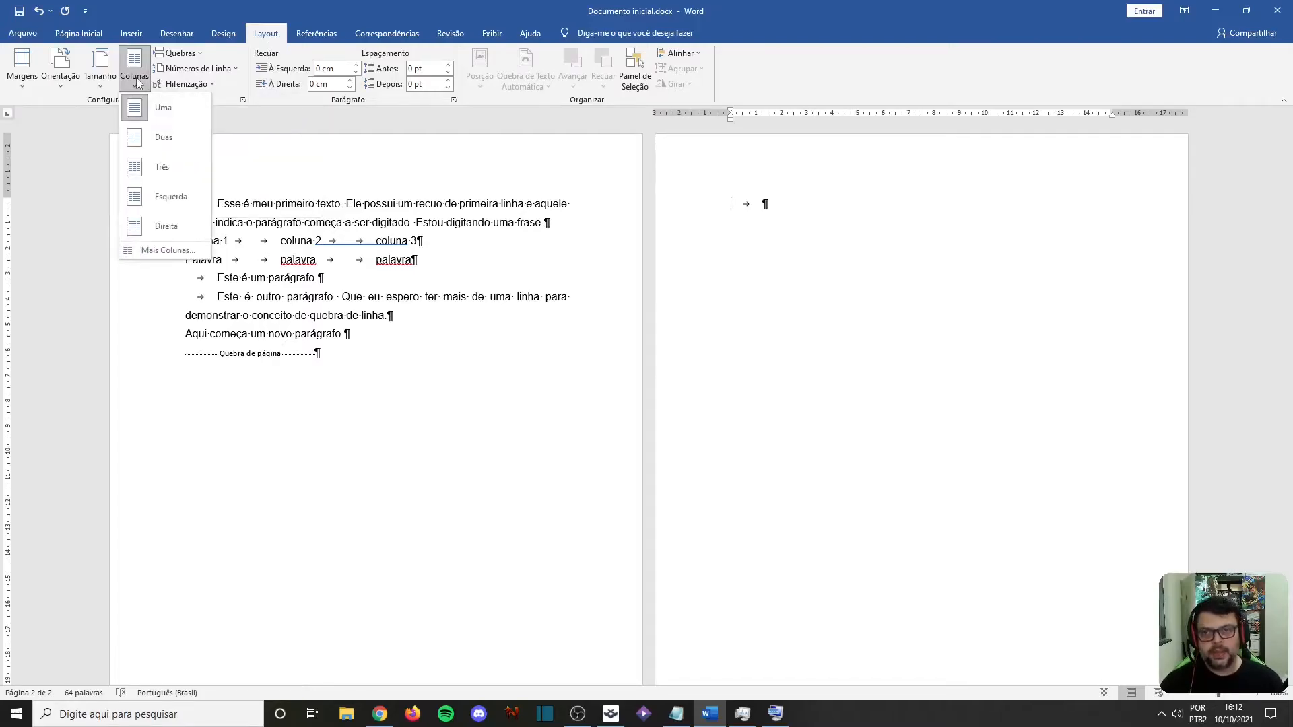
{"action": "left_click", "coordinate": [157, 138]}
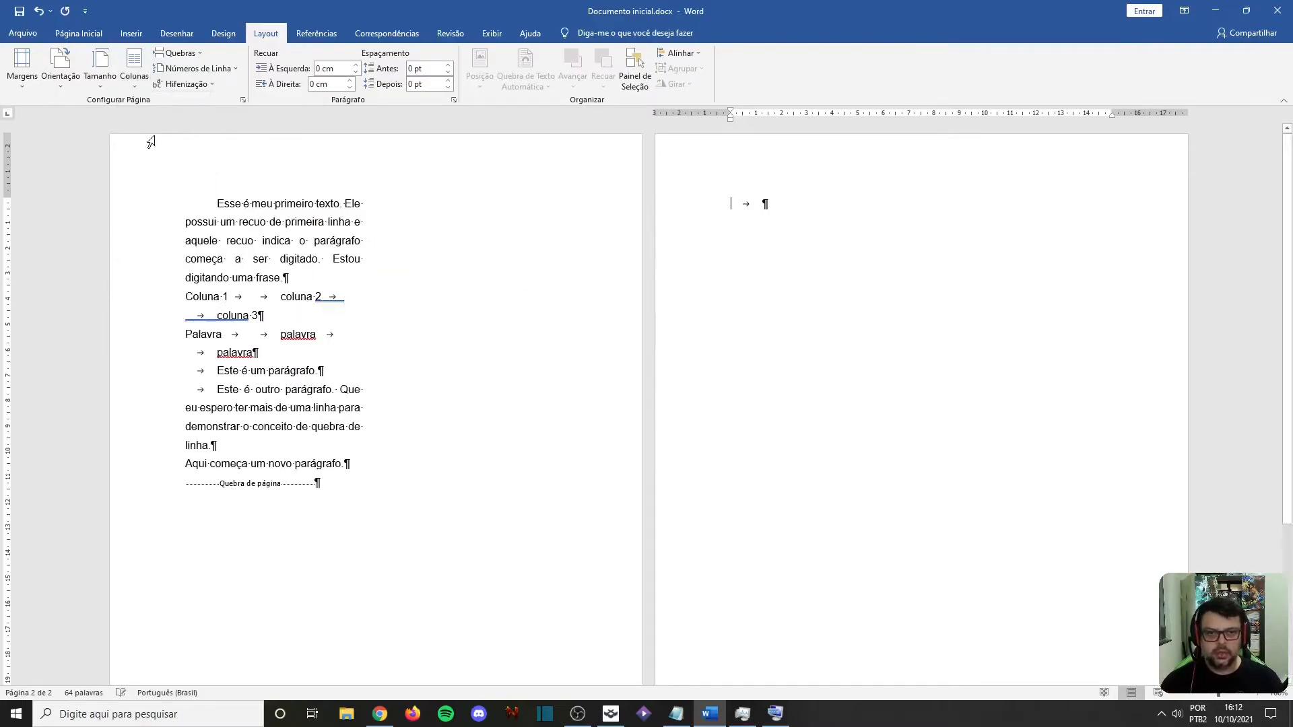
{"action": "key", "text": "ctrl+z"}
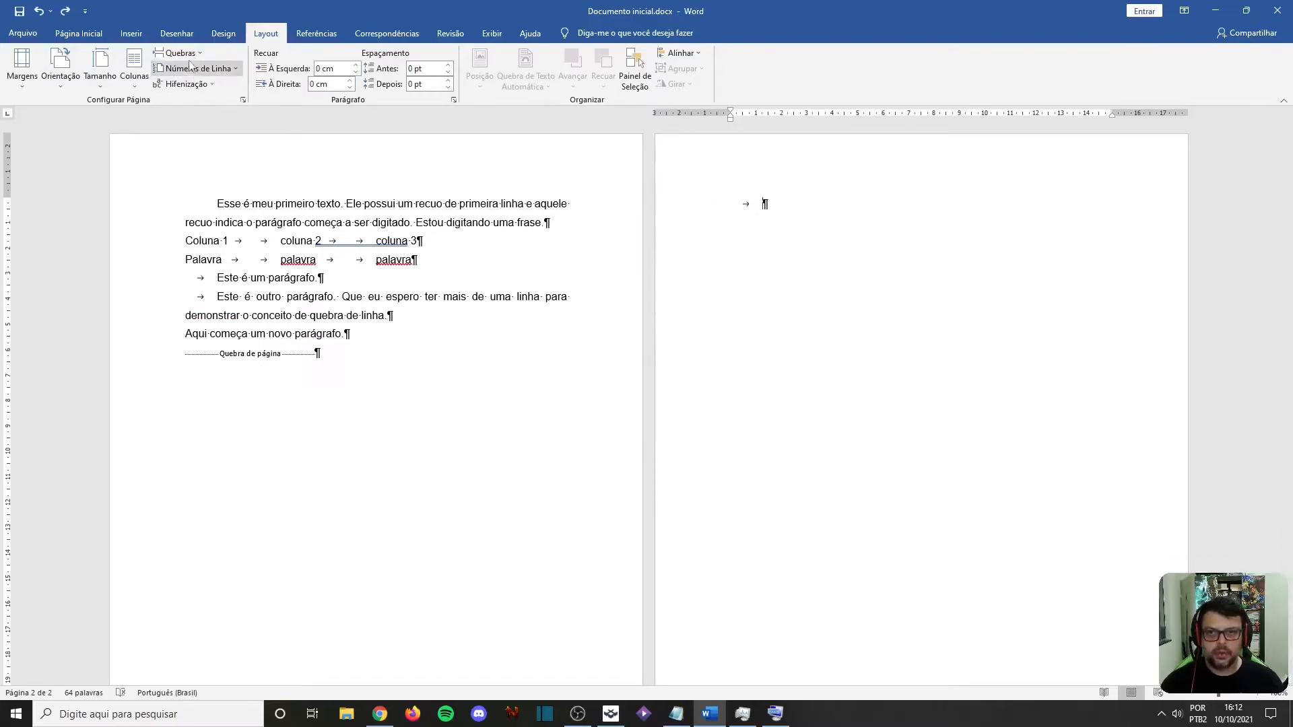
- Lay the document out in two columns and place the cursor in the text on page 1
{"action": "left_click", "coordinate": [134, 71]}
{"action": "left_click", "coordinate": [157, 138]}
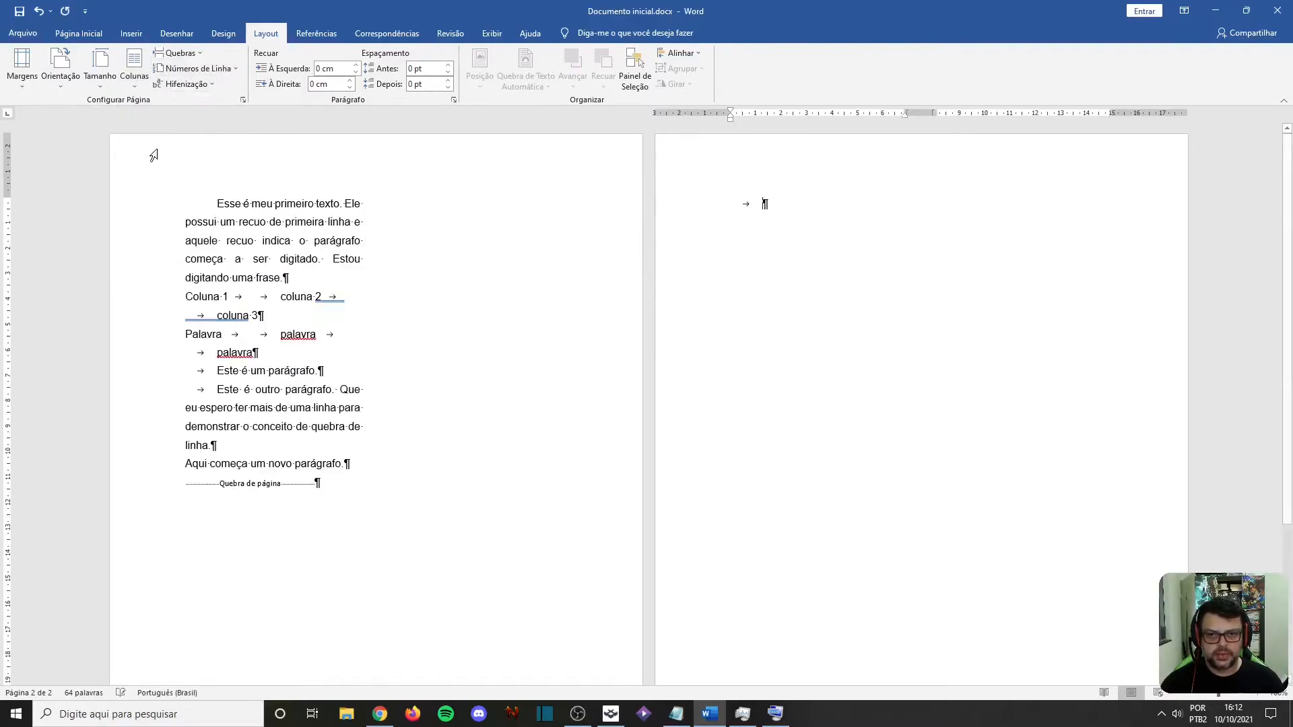
{"action": "left_click", "coordinate": [431, 229]}
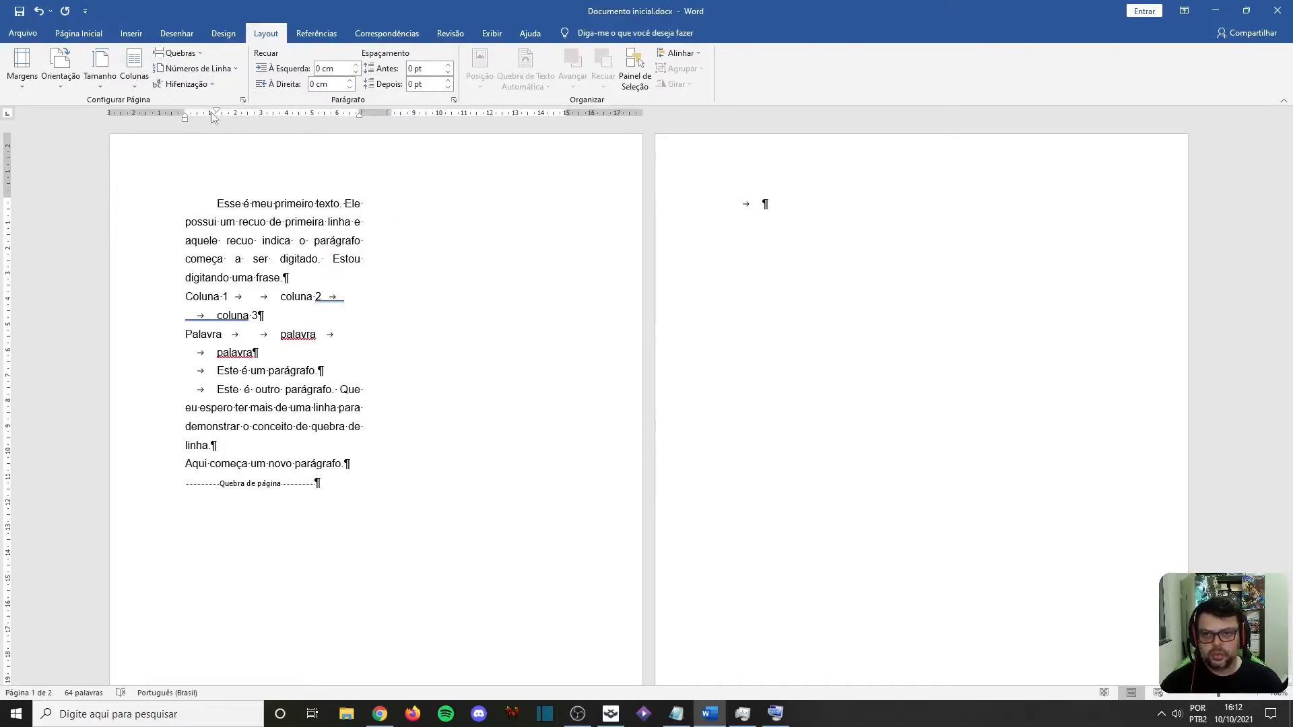
- Insert a column break after "Aqui começa um novo parágrafo." and write "asdfadfas dads" in the second column
{"action": "left_click", "coordinate": [471, 200]}
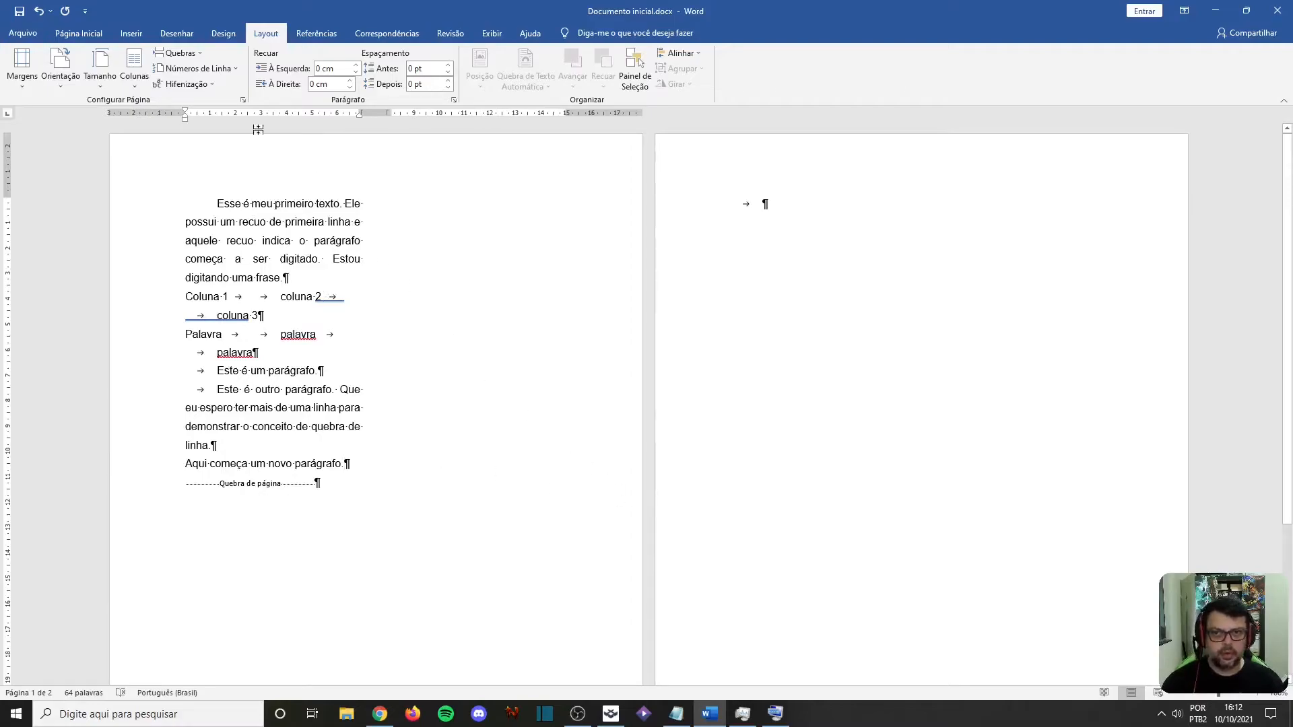
{"action": "left_click", "coordinate": [202, 56]}
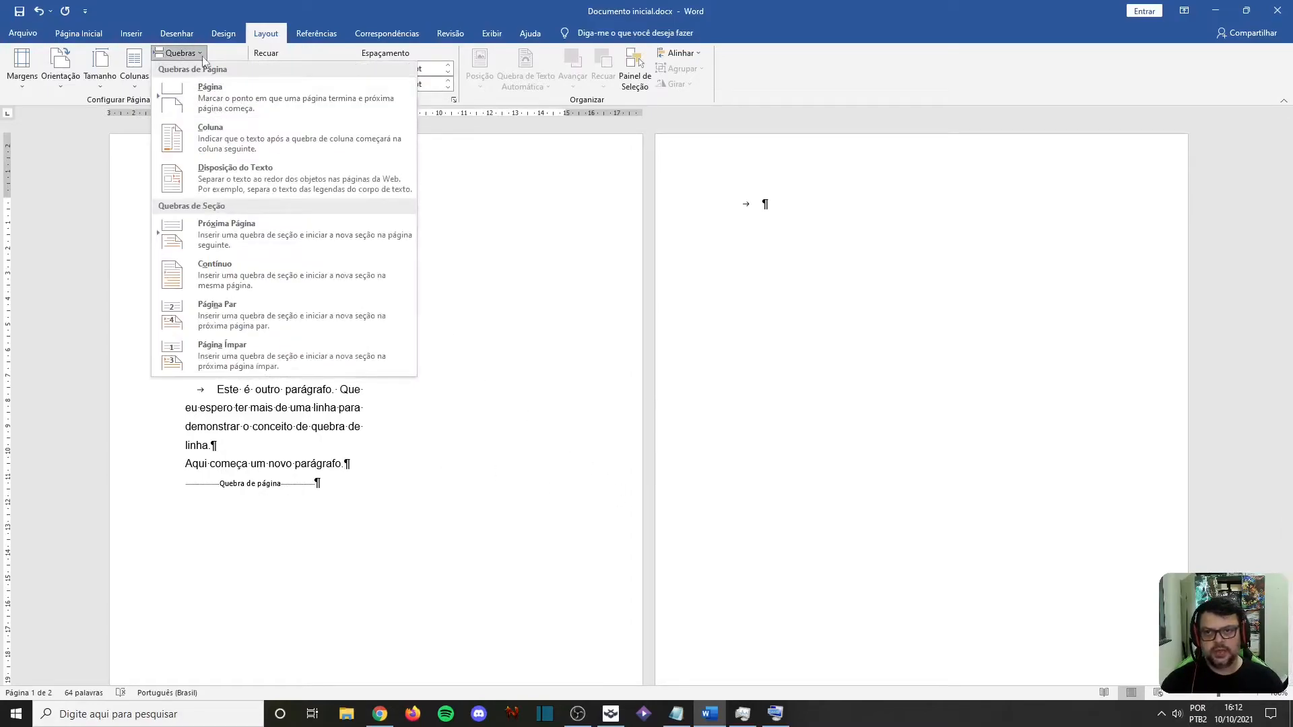
{"action": "left_click", "coordinate": [217, 142]}
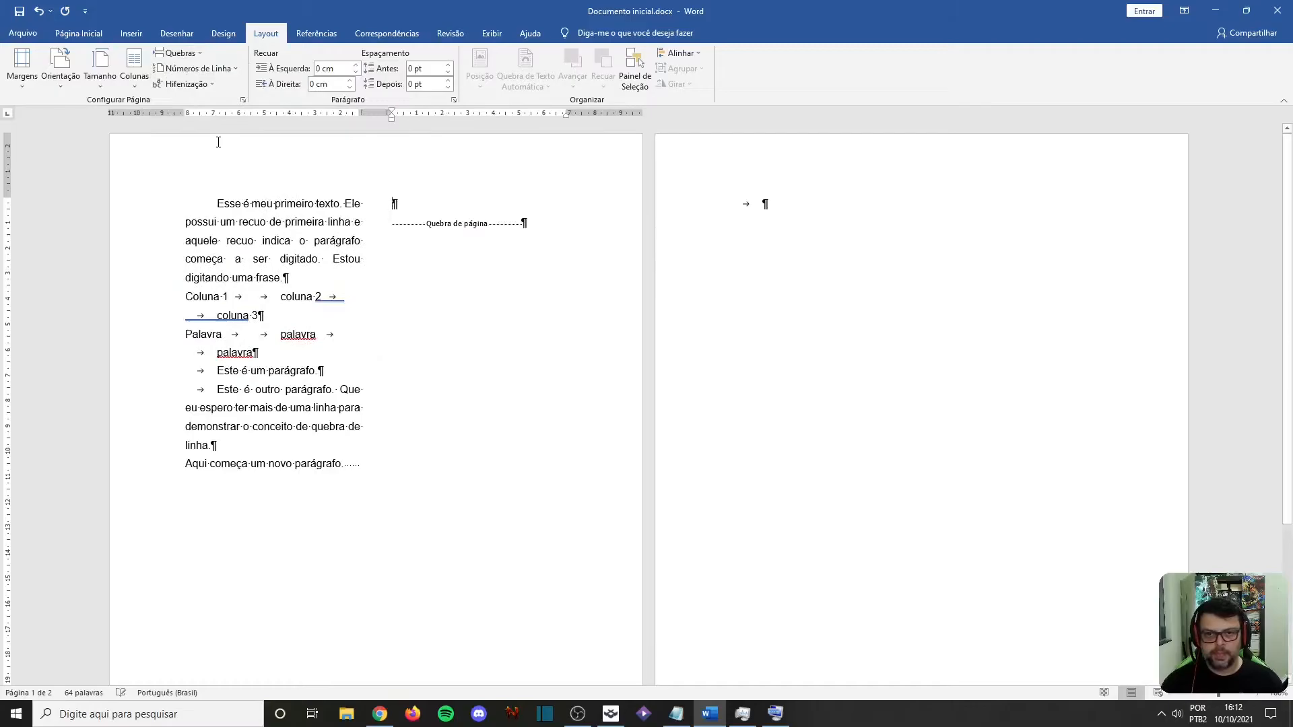
{"action": "type", "text": "asdfadfas dads"}
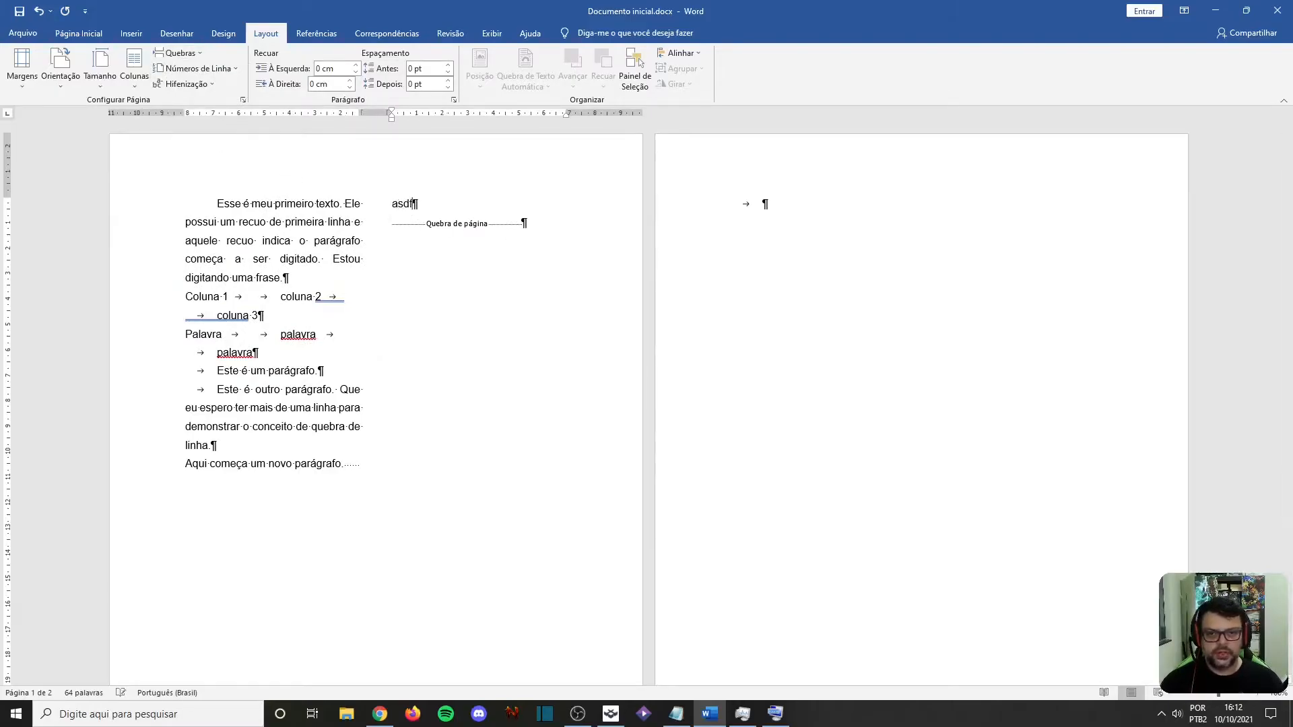
- Write "Asdfa sdfafdadsfafsd" in the indented paragraph on page 2
{"action": "left_click", "coordinate": [713, 214]}
{"action": "type", "text": "Asdfa sdfafdadsfafsd"}
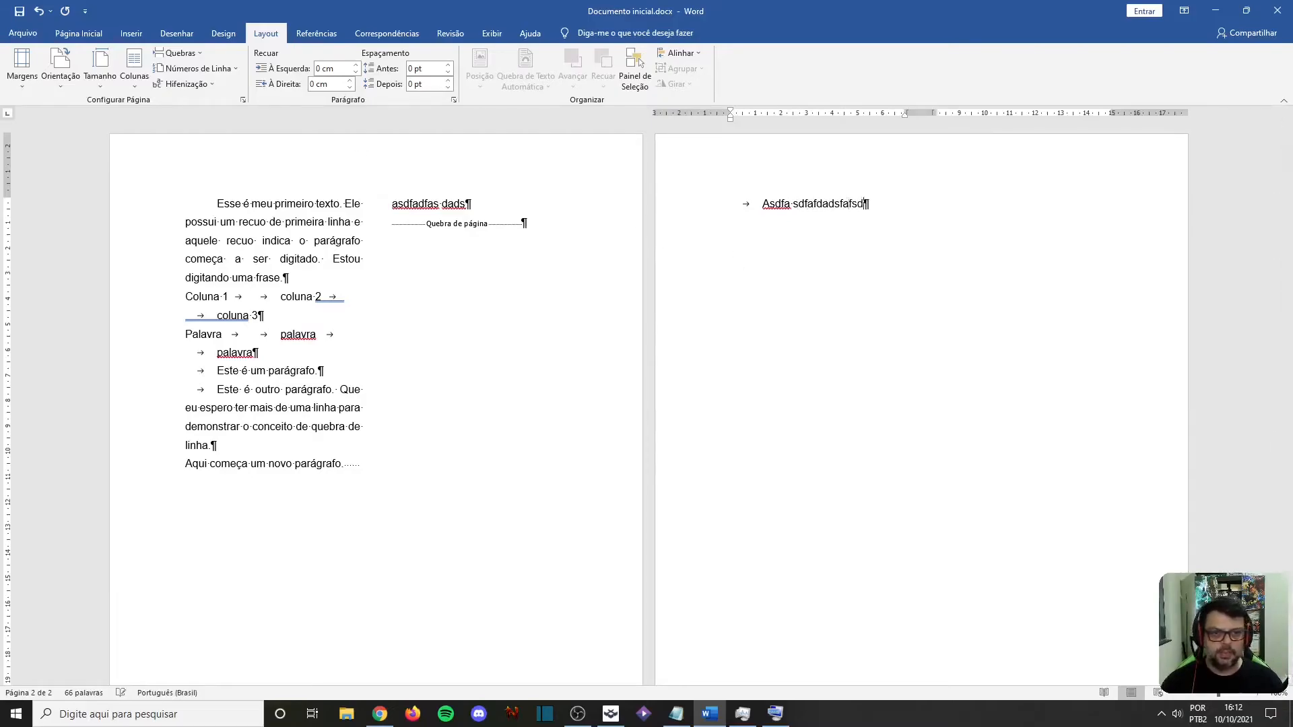
- Show the column break shortcut's modifiers on the on-screen keyboard, minimize it, and insert a column break after the page 2 text
{"action": "left_click", "coordinate": [775, 714]}
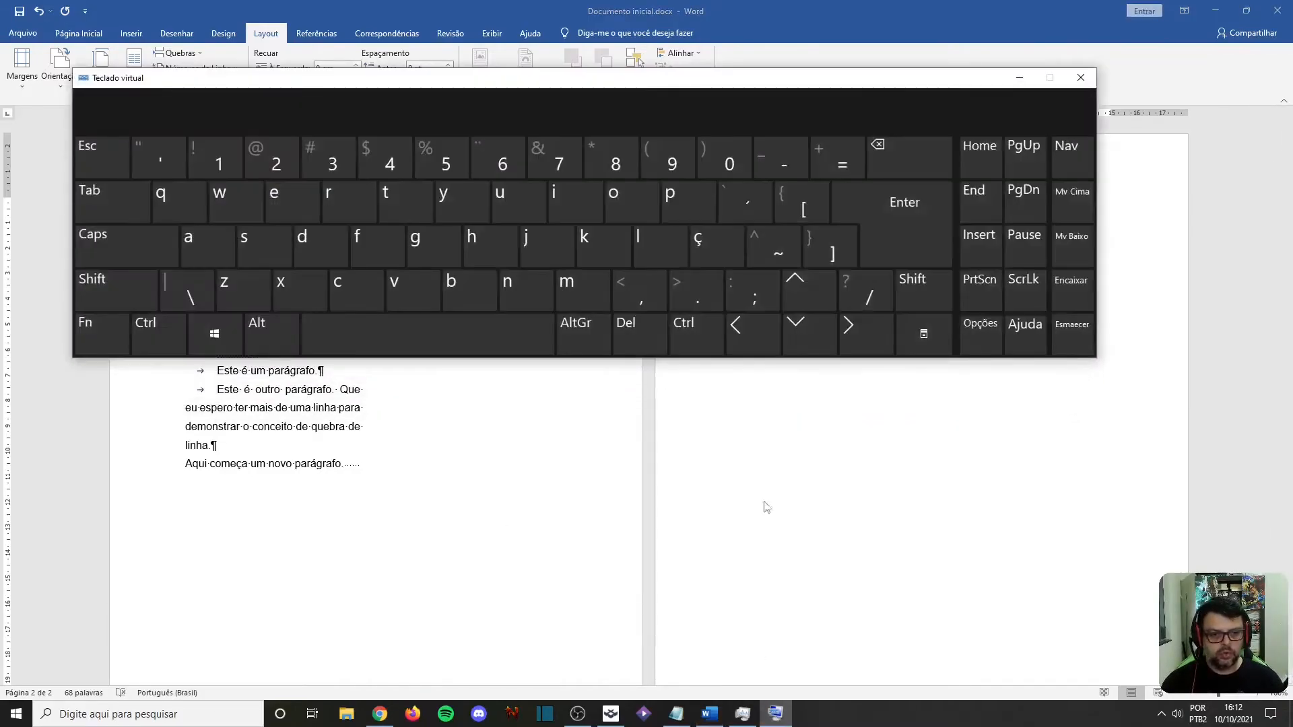
{"action": "key", "text": "ctrl+shift"}
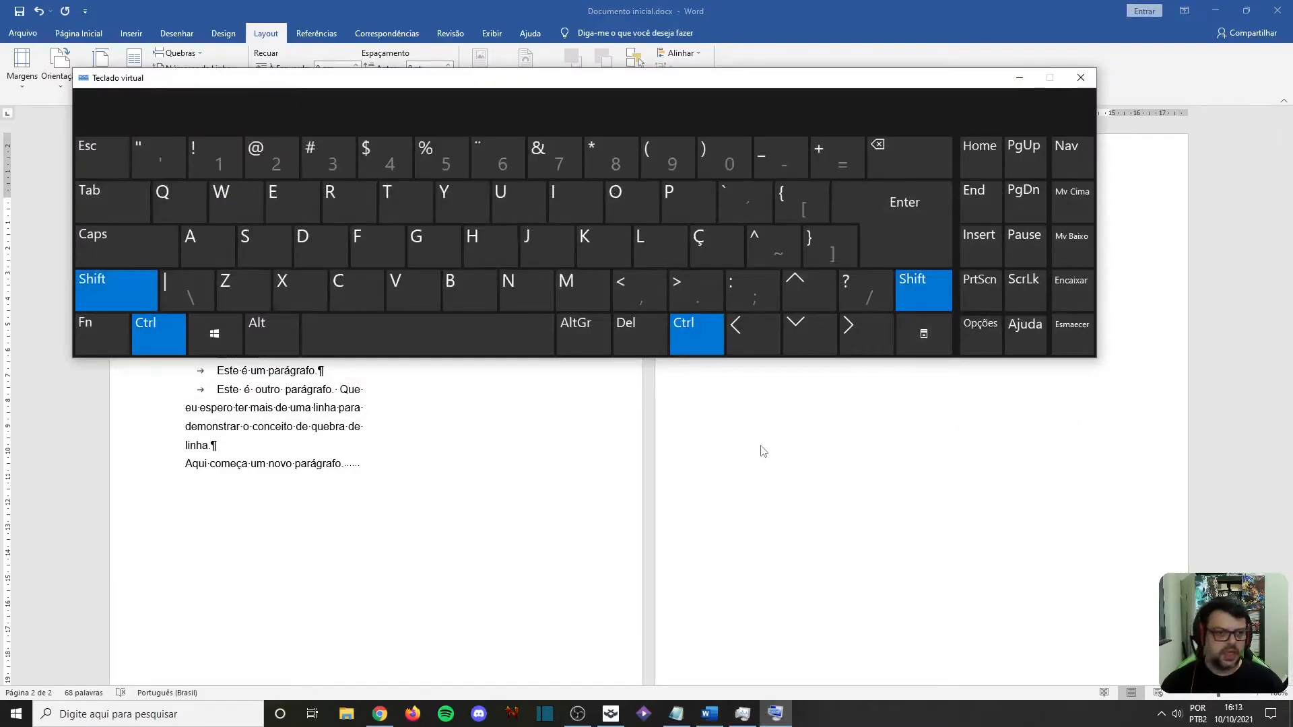
{"action": "left_click", "coordinate": [1021, 78]}
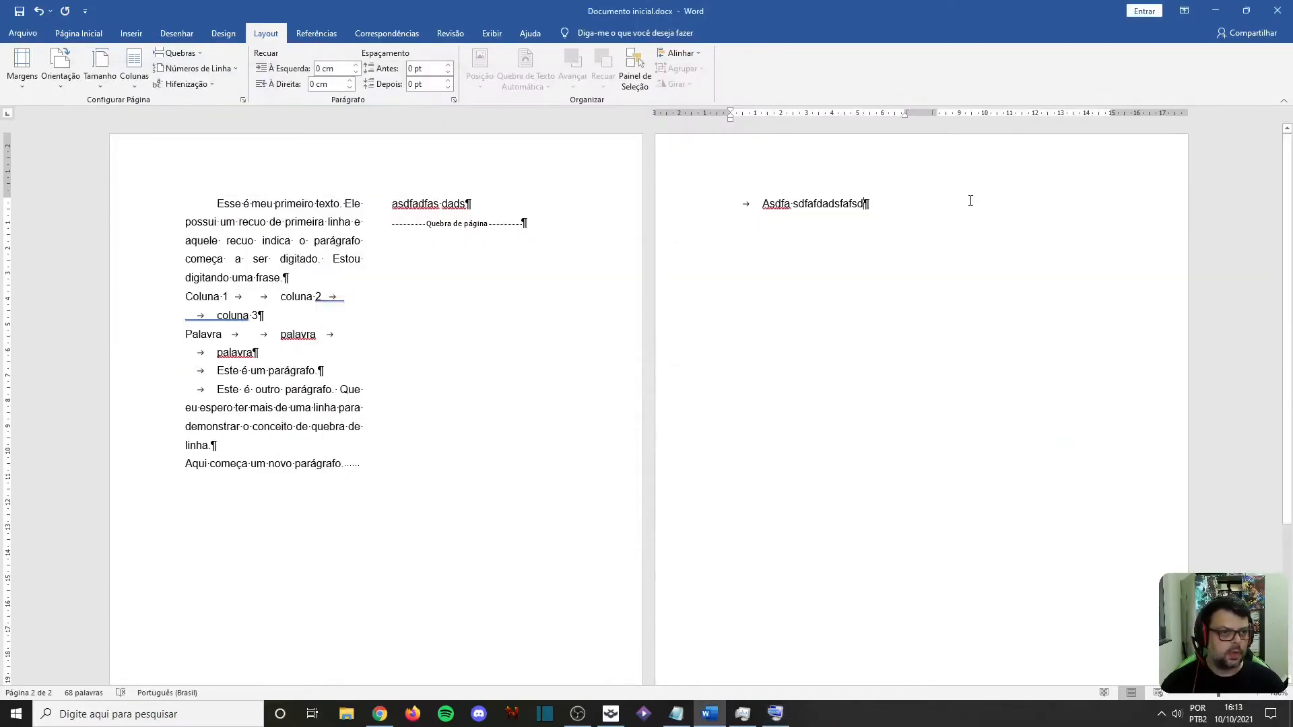
{"action": "left_click", "coordinate": [869, 206]}
{"action": "key", "text": "ctrl+shift+Return"}
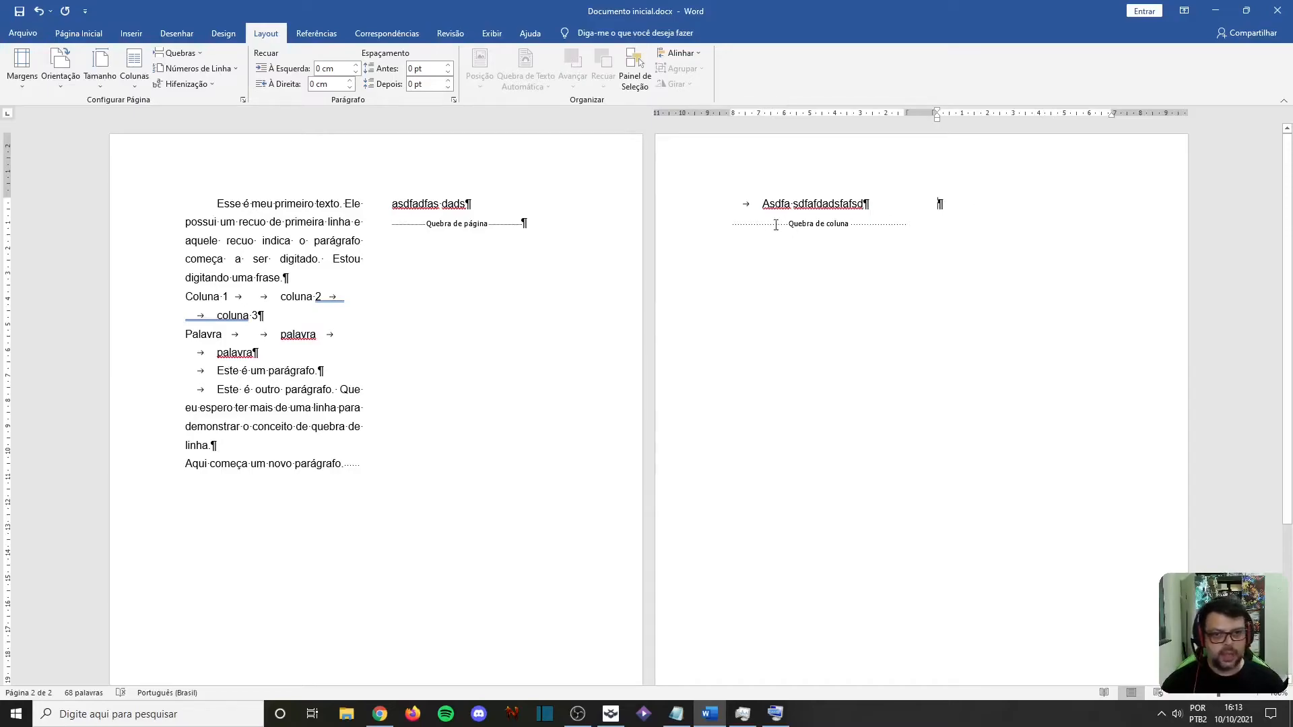
- Insert a column break after "Aqui começa um novo parágrafo." and write "adsfafdasfadsfasdf" in the second column of page 2
{"action": "left_click", "coordinate": [347, 463]}
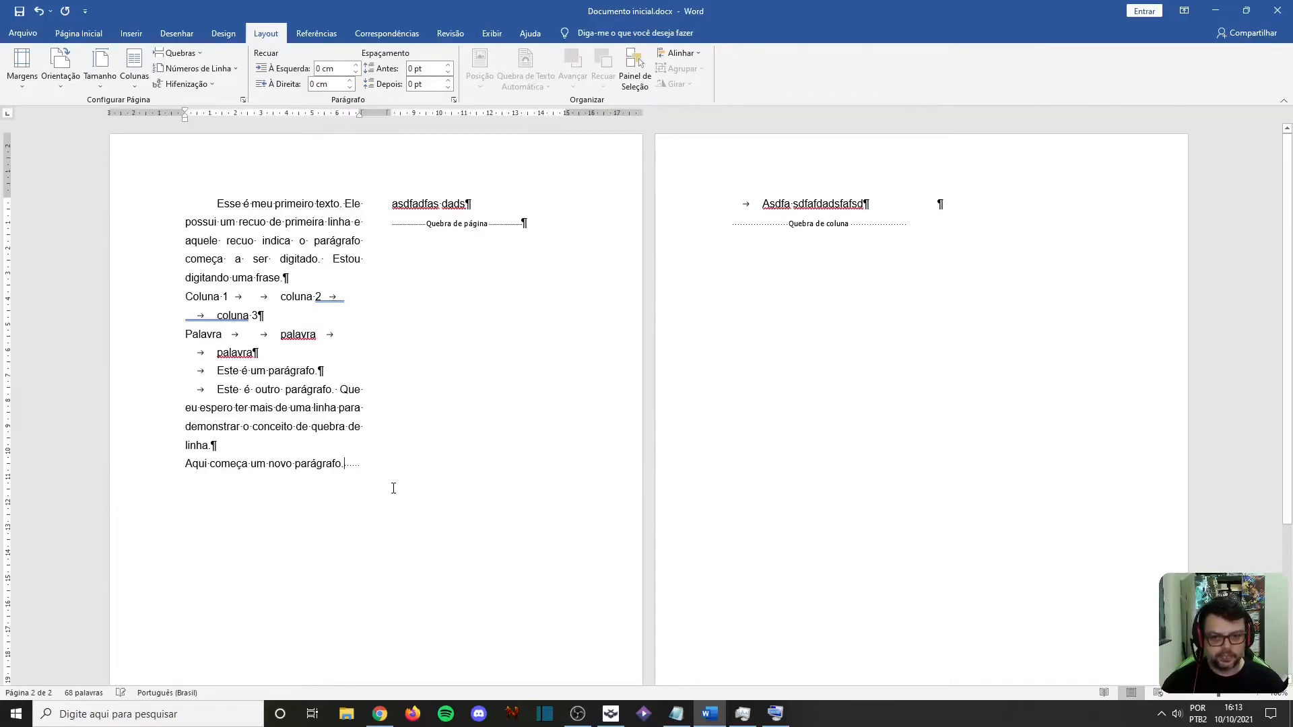
{"action": "key", "text": "ctrl+shift+Return"}
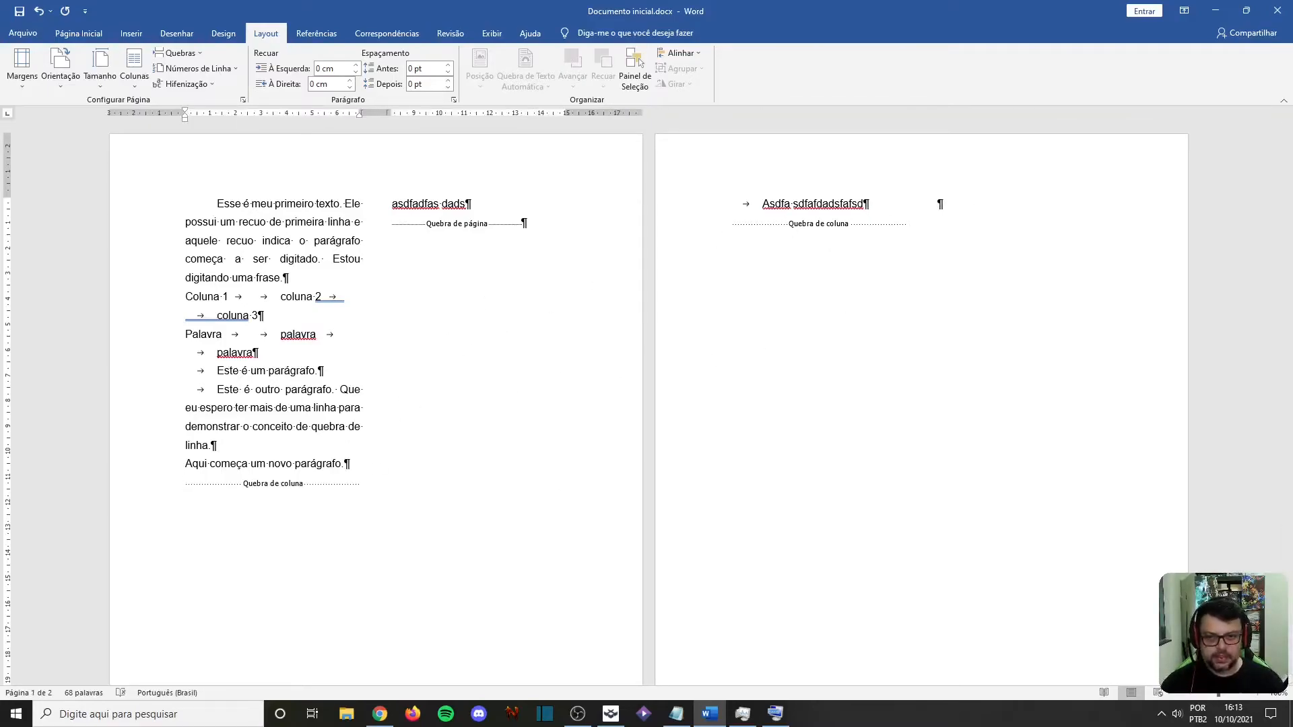
{"action": "left_click_drag", "start_coordinate": [923, 202], "coordinate": [960, 203]}
{"action": "left_click", "coordinate": [981, 233]}
{"action": "type", "text": "adsfafdasfadsfasdf"}
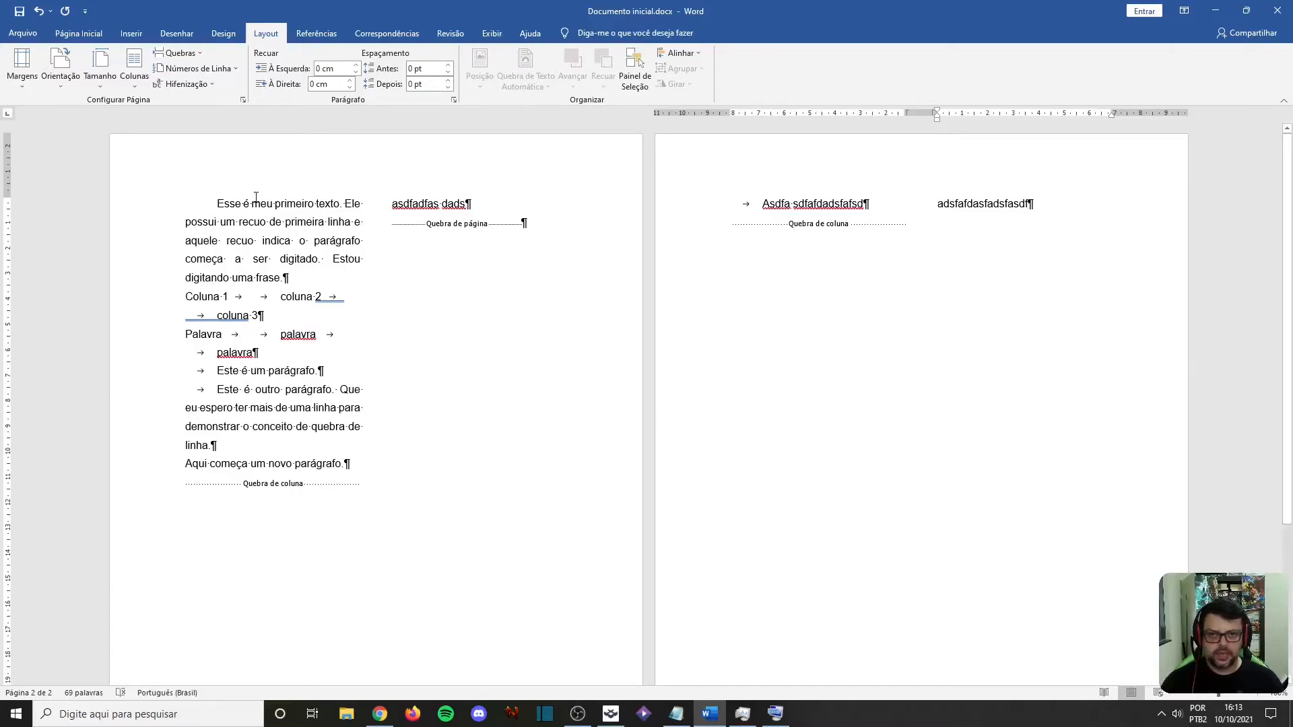
- Undo the latest column breaks and sample text, back to before anything was written on page 2
{"action": "key", "text": "ctrl+z"}
{"action": "key", "text": "ctrl+z"}
{"action": "key", "text": "ctrl+z"}
{"action": "key", "text": "ctrl+z"}
{"action": "key", "text": "ctrl+z"}
{"action": "key", "text": "ctrl+z"}
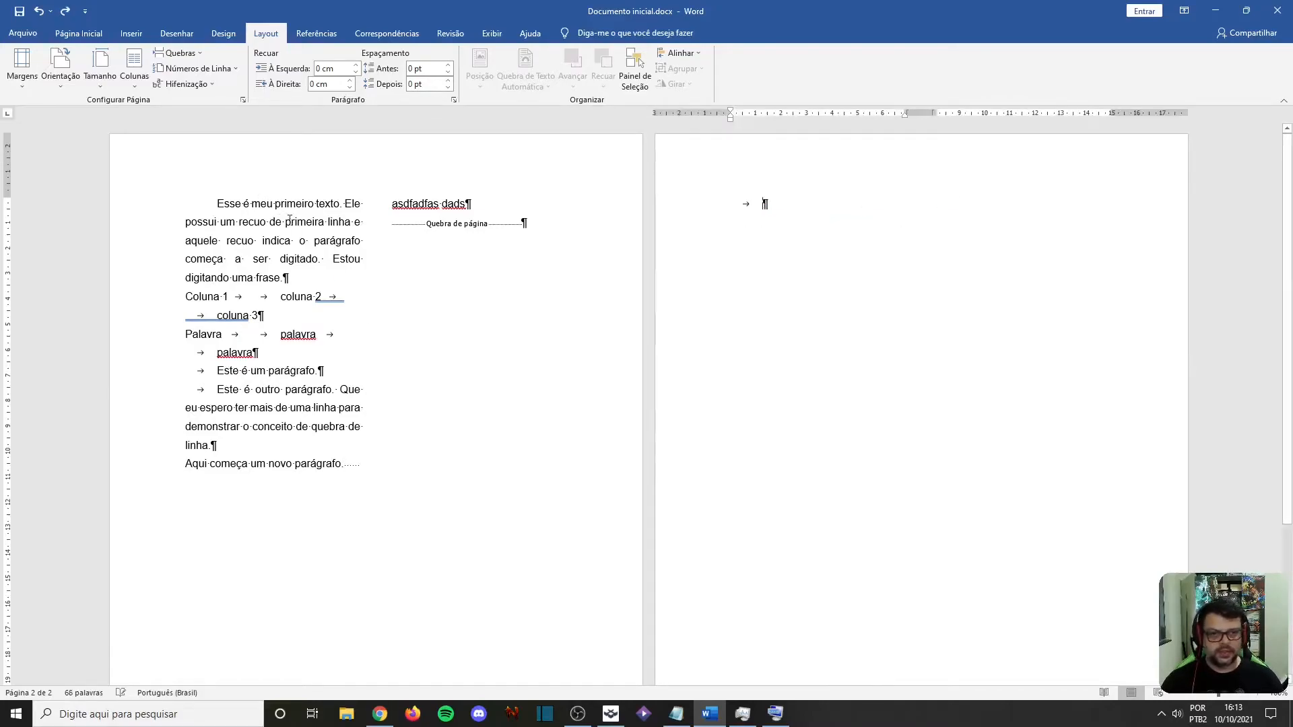
- Undo the two-column layout and its sample text, and insert a page break after "Aqui começa um novo parágrafo."
{"action": "key", "text": "ctrl+z"}
{"action": "key", "text": "ctrl+z"}
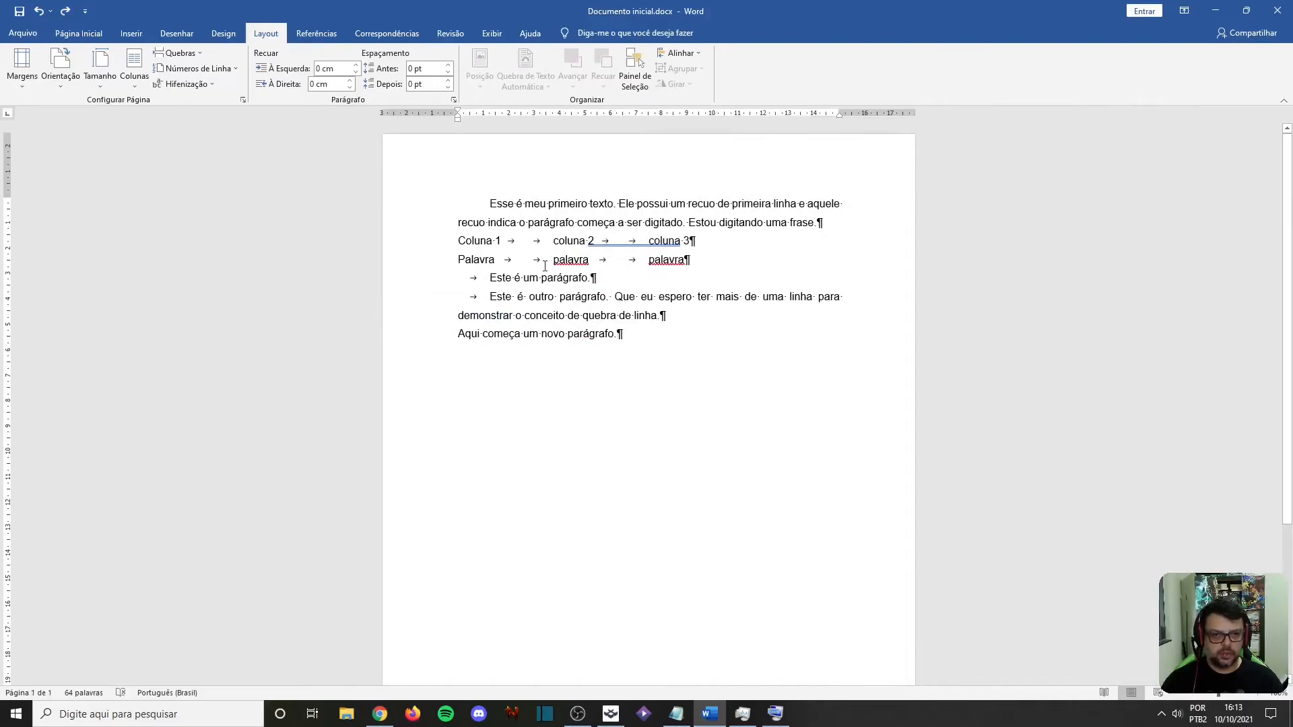
{"action": "key", "text": "ctrl+Return"}
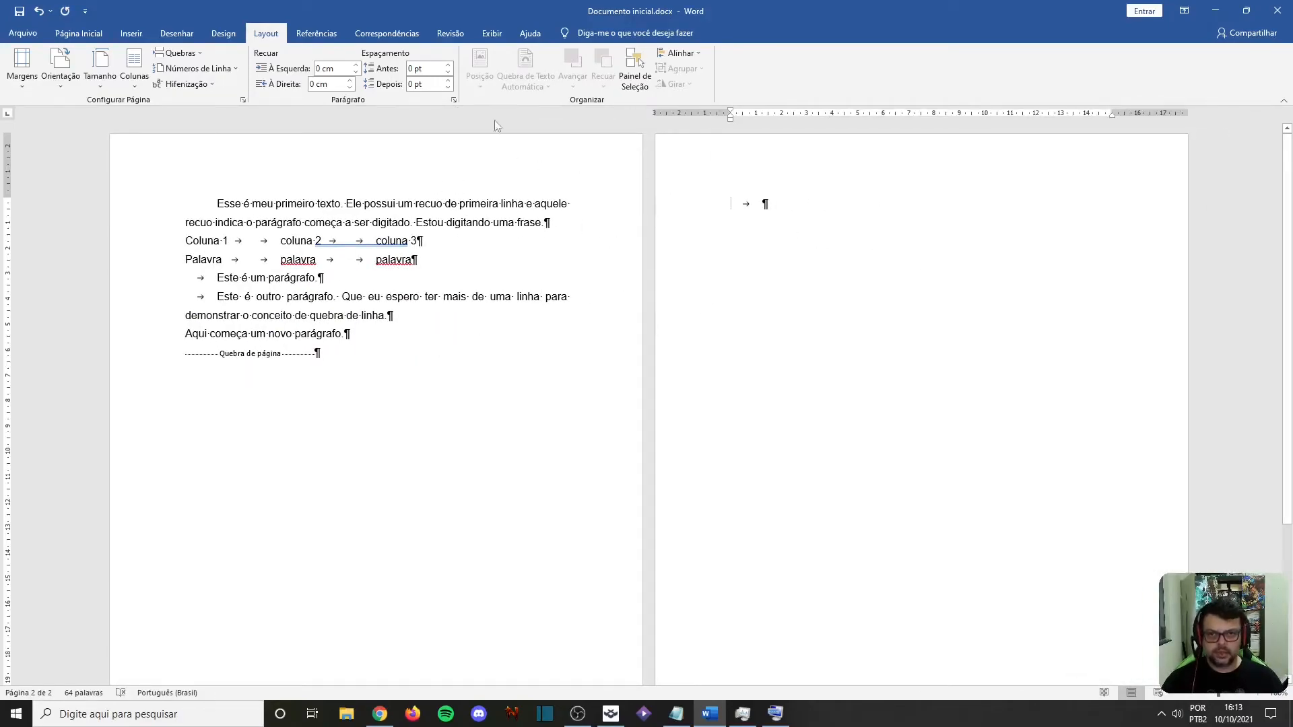
{"action": "left_click", "coordinate": [184, 71]}
{"action": "left_click", "coordinate": [178, 53]}
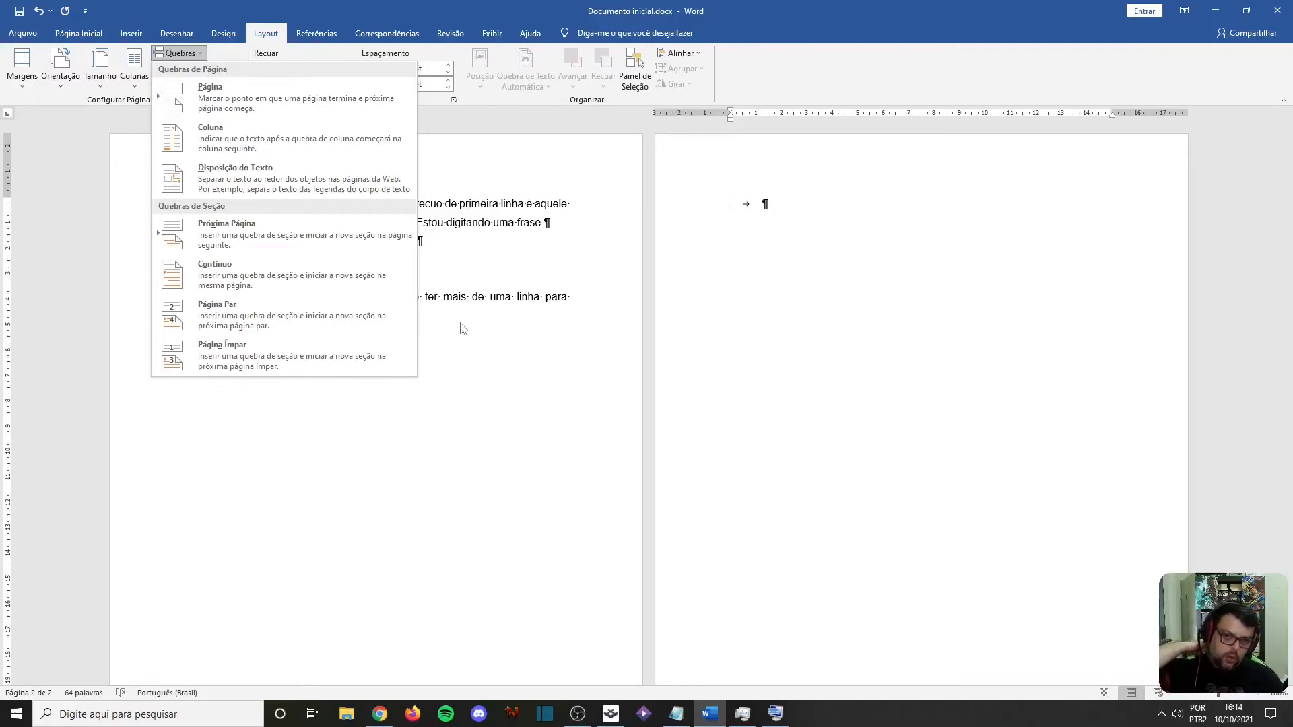
{"action": "left_click", "coordinate": [462, 343]}
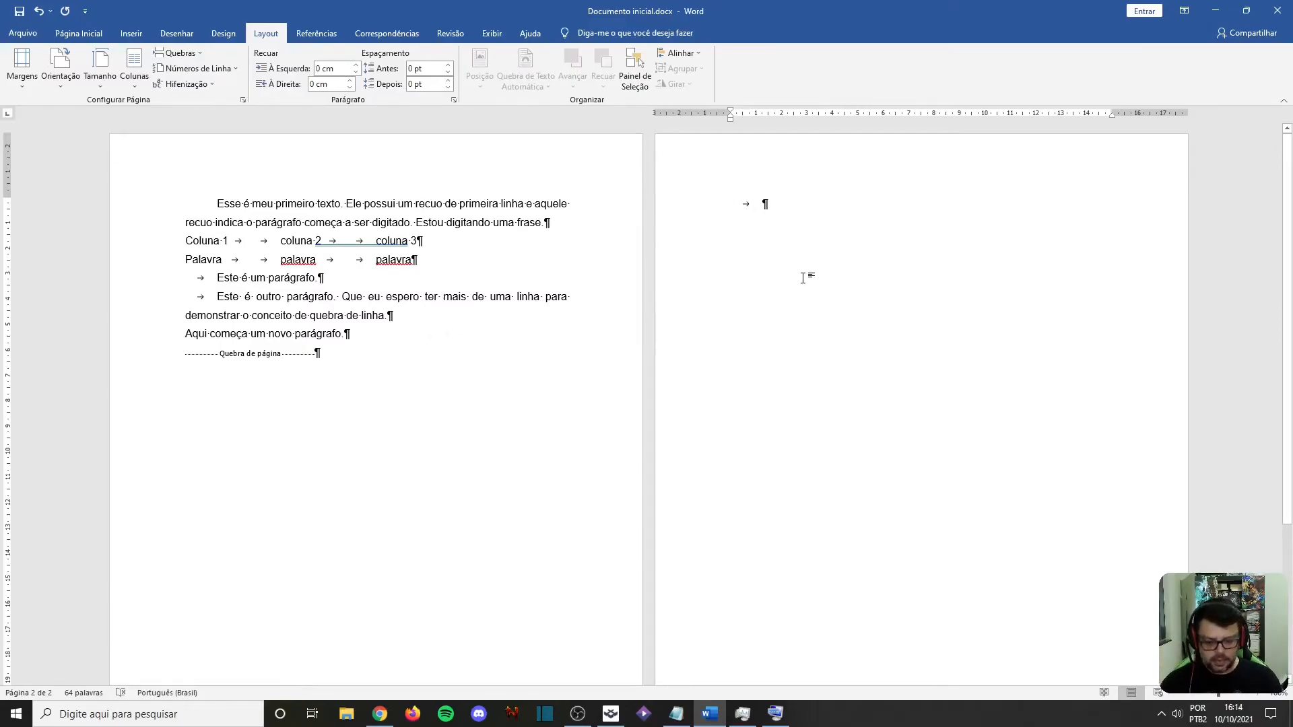
- Write "Aqui começa uma nova seção. Quando eu finalizar ela eu vou inserir uma quebra de seção." on page 2
{"action": "type", "text": "Aqui começa u"}
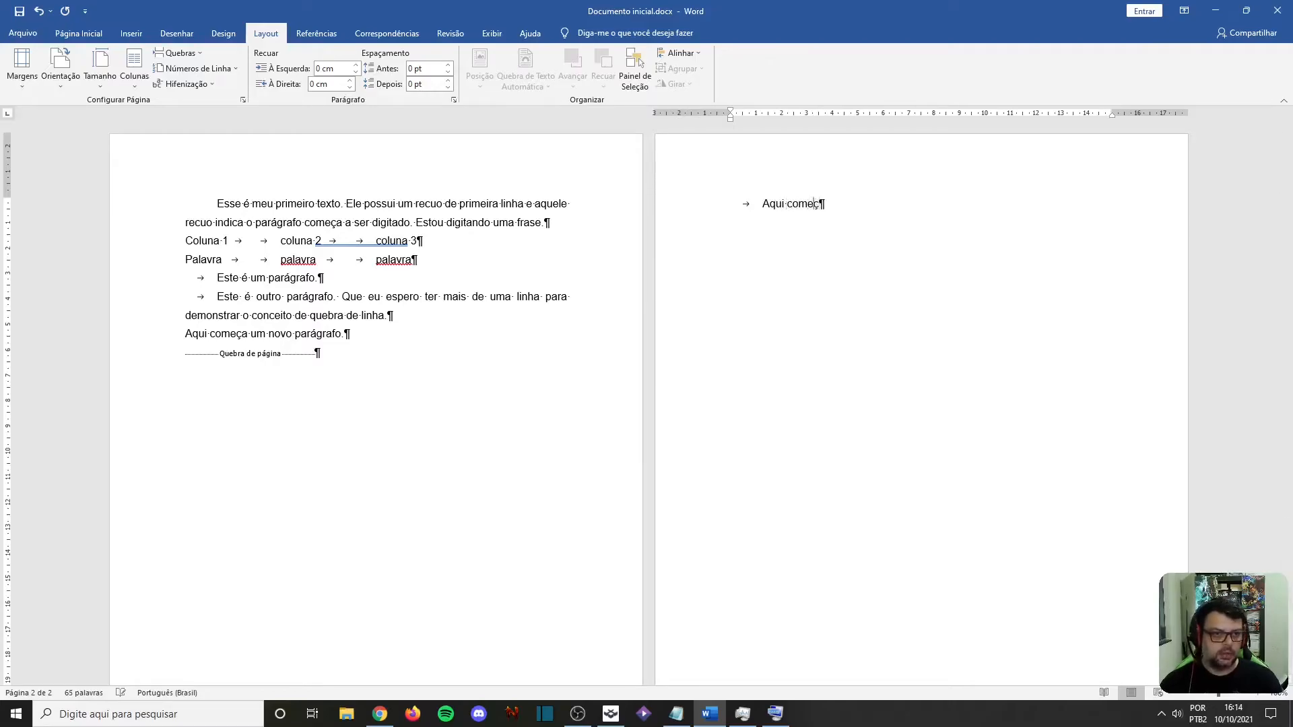
{"action": "type", "text": "ma nova seçã"}
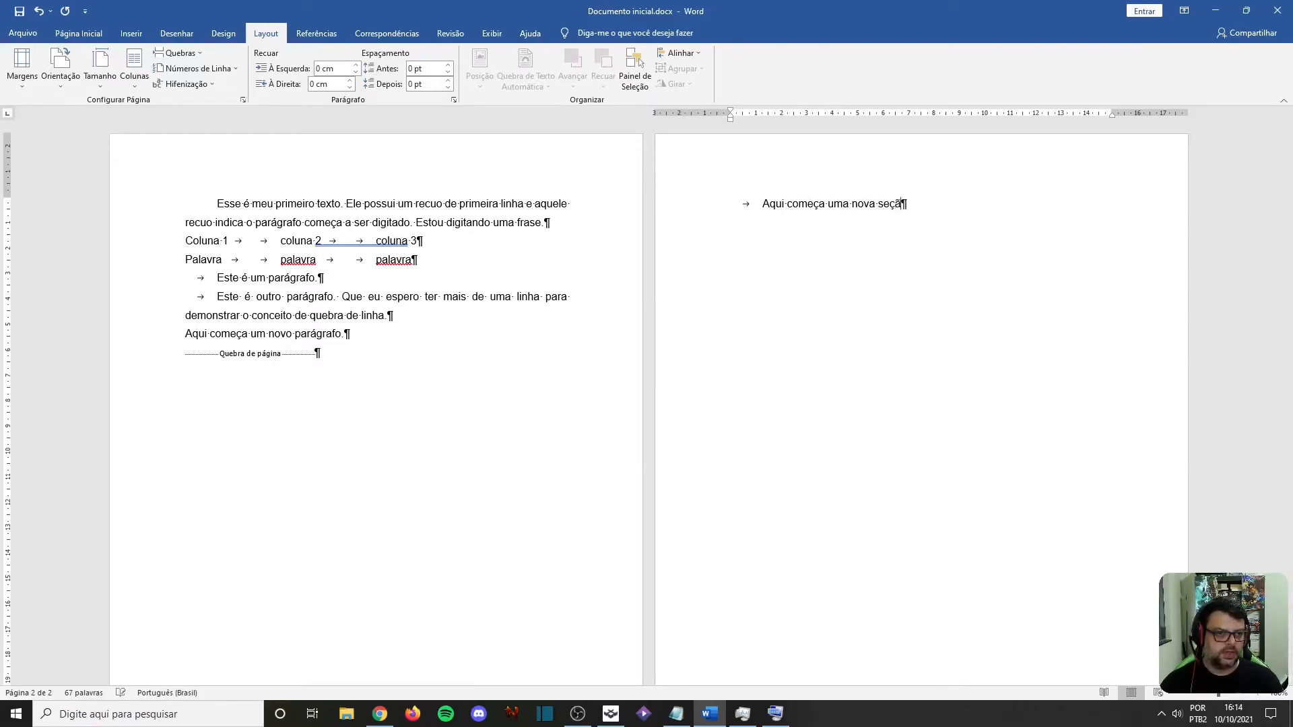
{"action": "type", "text": "o. Quando eu f"}
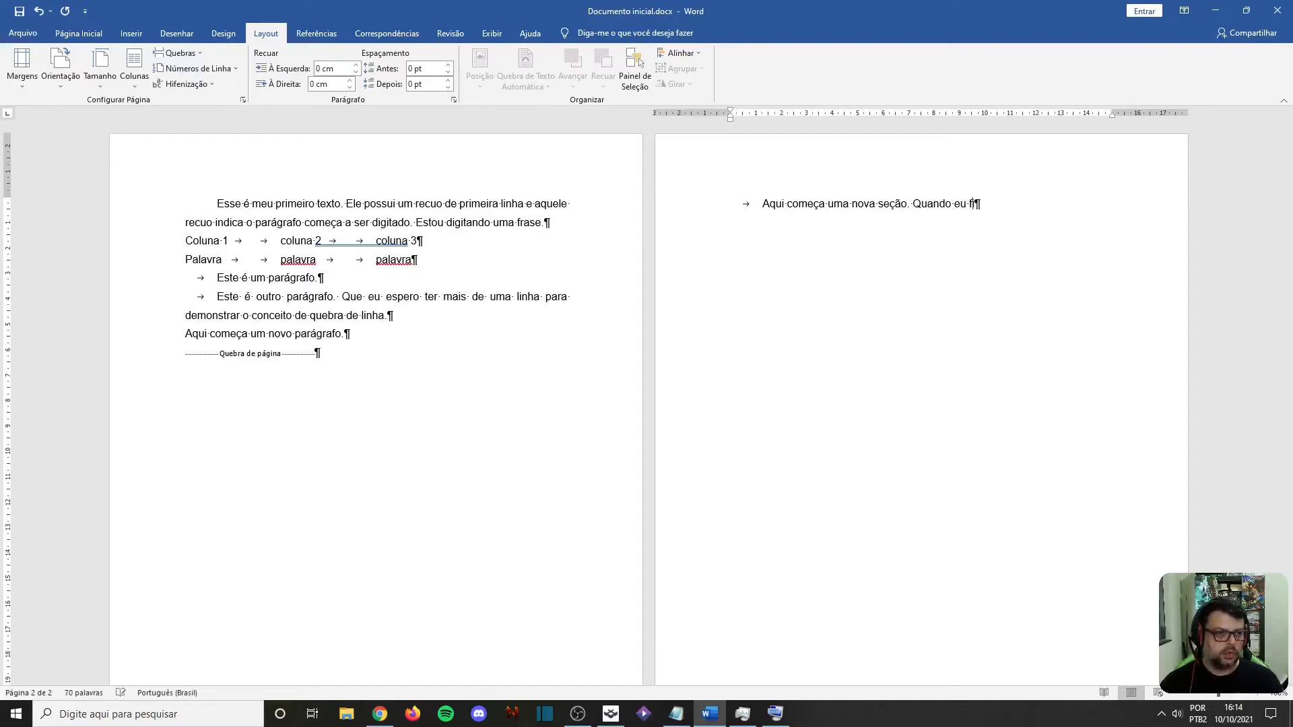
{"action": "type", "text": "inalizar ela "}
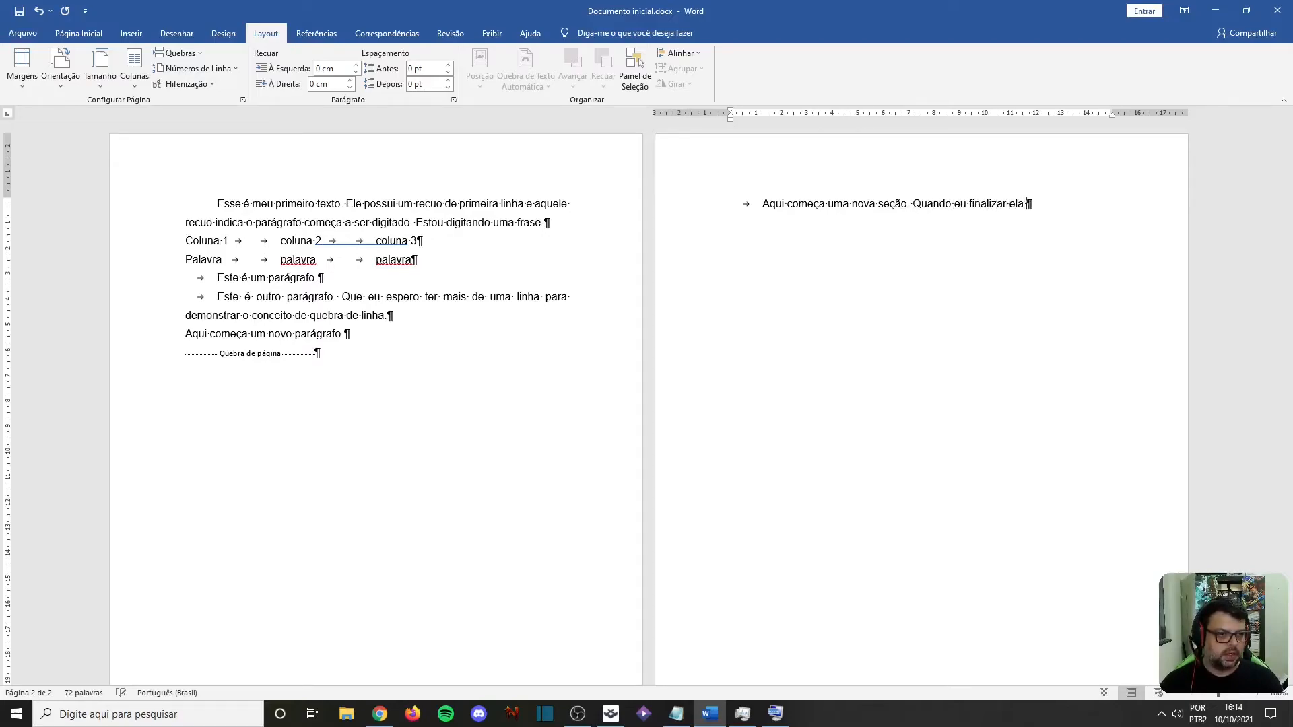
{"action": "type", "text": "eu vou inserir uma queb"}
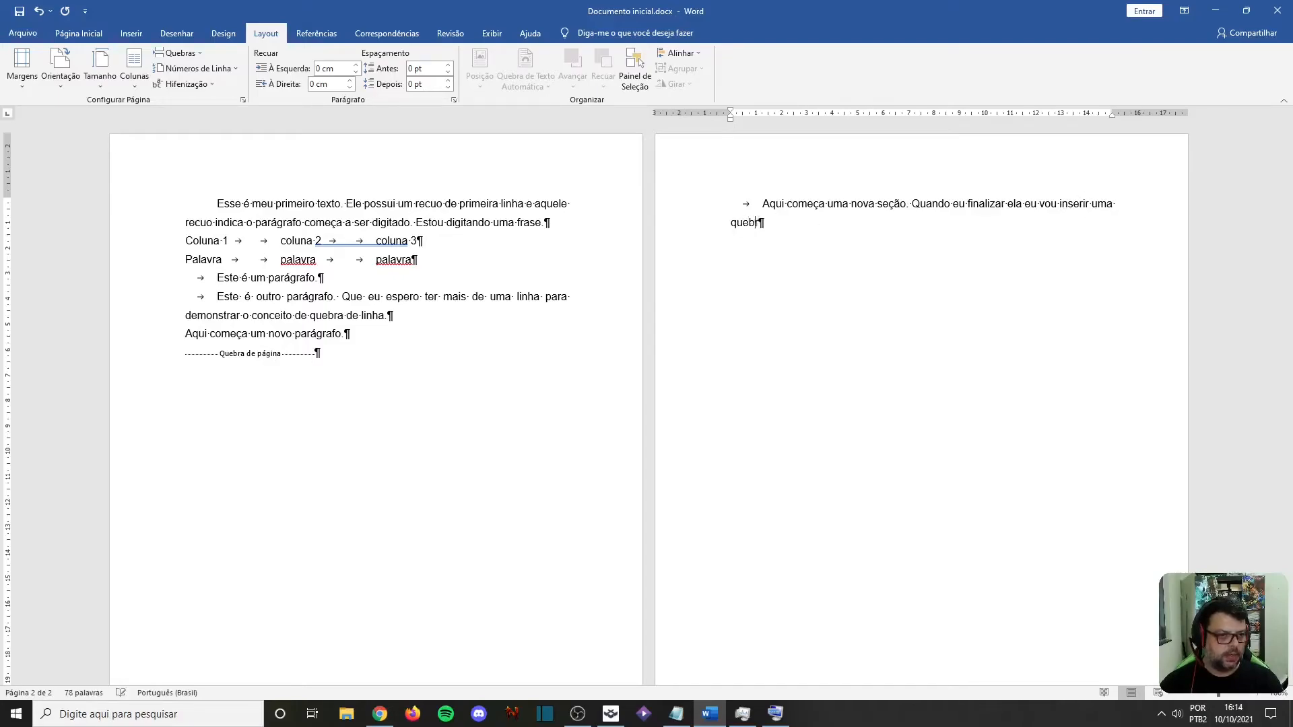
{"action": "type", "text": "ra de seção."}
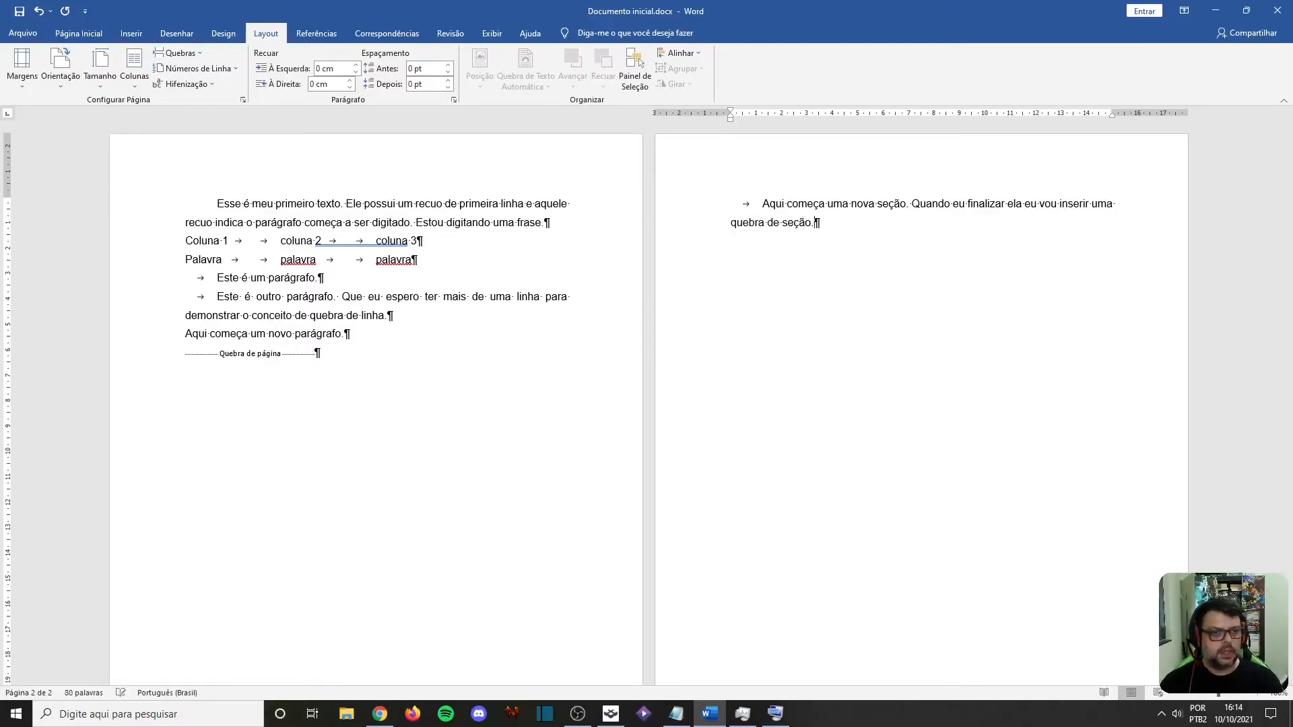
- Insert a next-page section break after the text on page 2 and compare the pages before and after it
{"action": "left_click", "coordinate": [179, 52]}
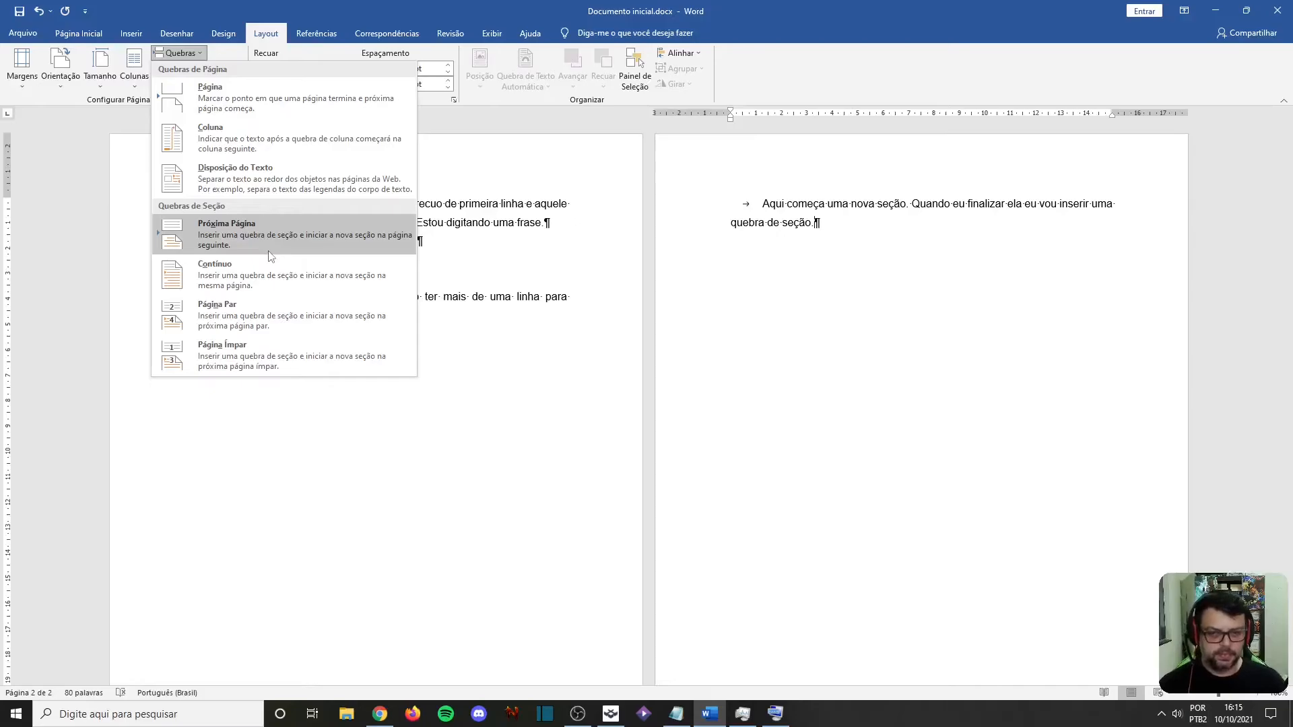
{"action": "left_click", "coordinate": [269, 256]}
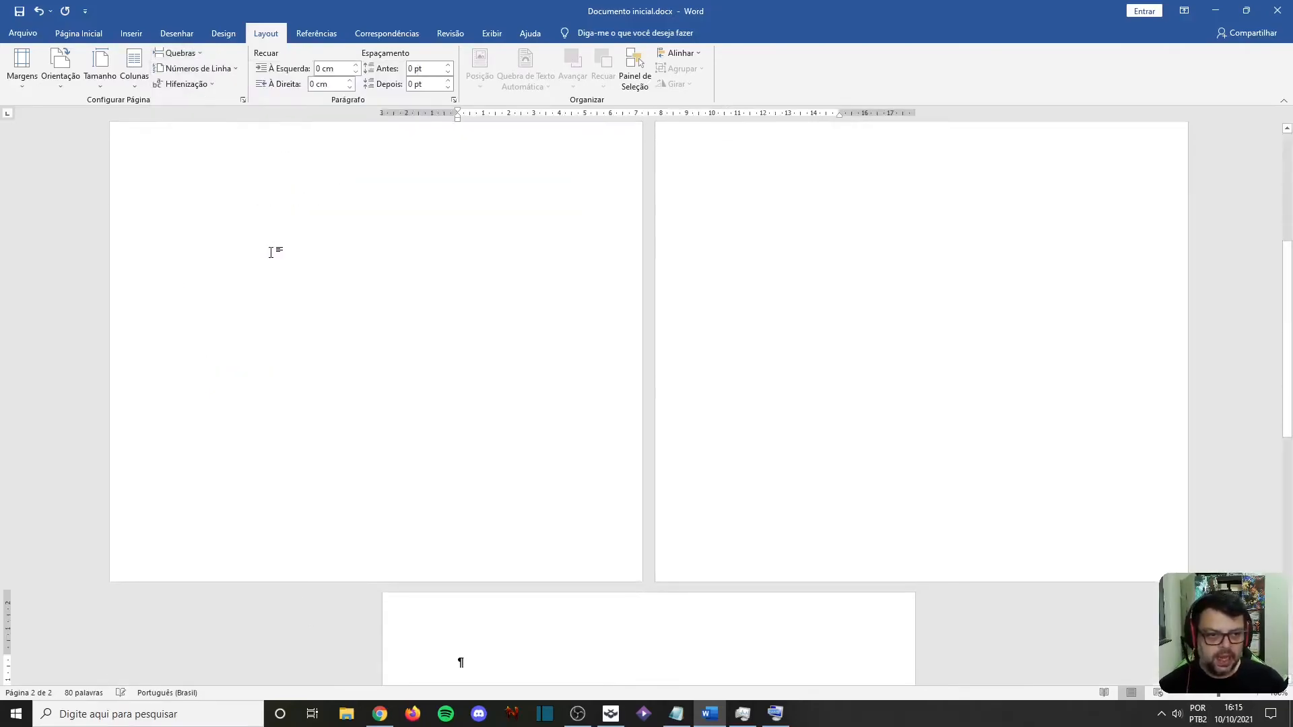
{"action": "scroll", "coordinate": [559, 364], "scroll_direction": "down", "scroll_amount": 3}
{"action": "scroll", "coordinate": [541, 426], "scroll_direction": "up", "scroll_amount": 10}
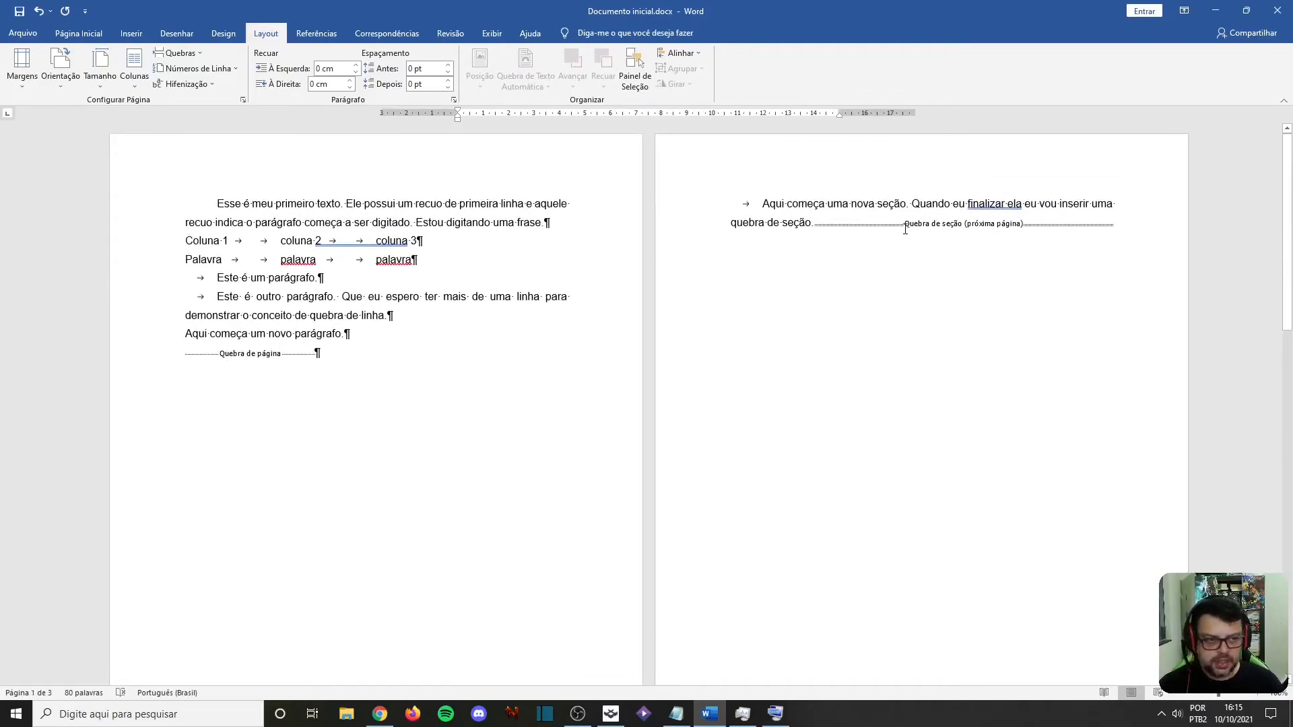
{"action": "scroll", "coordinate": [881, 243], "scroll_direction": "down", "scroll_amount": 3}
{"action": "scroll", "coordinate": [880, 243], "scroll_direction": "up", "scroll_amount": 3}
{"action": "left_click_drag", "start_coordinate": [269, 203], "coordinate": [406, 217]}
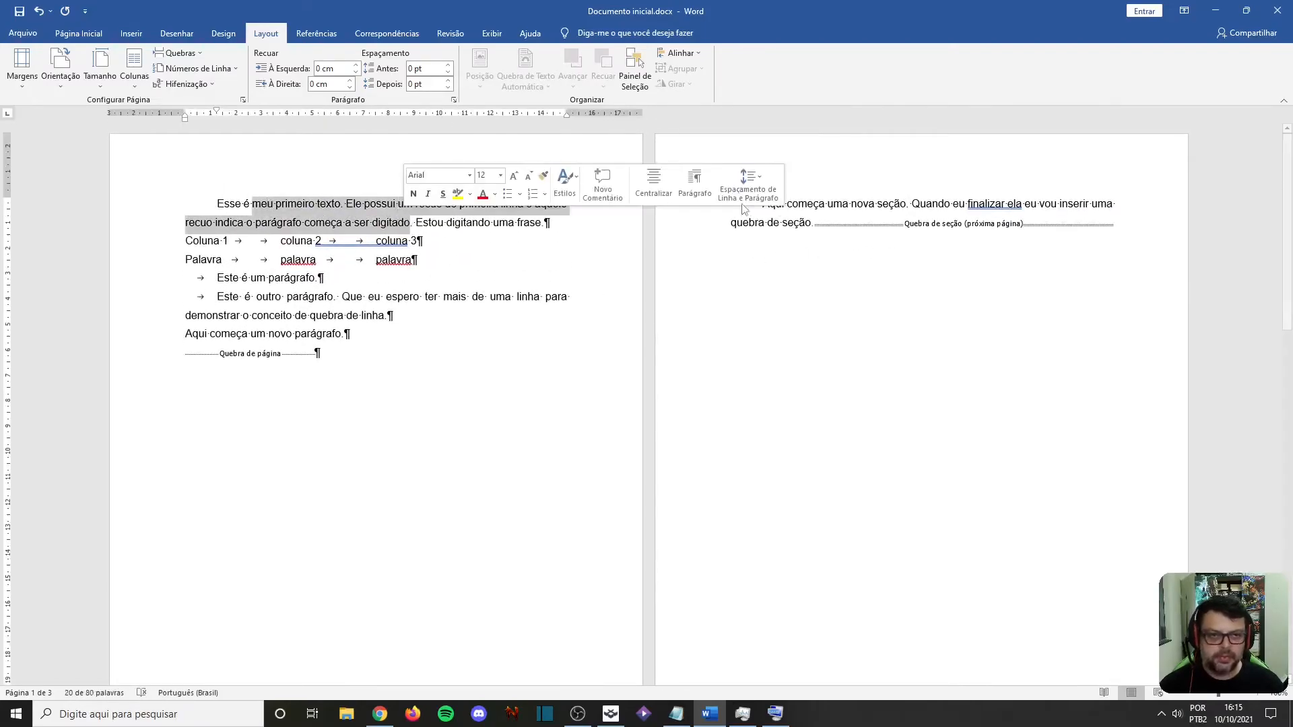
{"action": "left_click_drag", "start_coordinate": [907, 204], "coordinate": [829, 204]}
{"action": "left_click", "coordinate": [833, 203]}
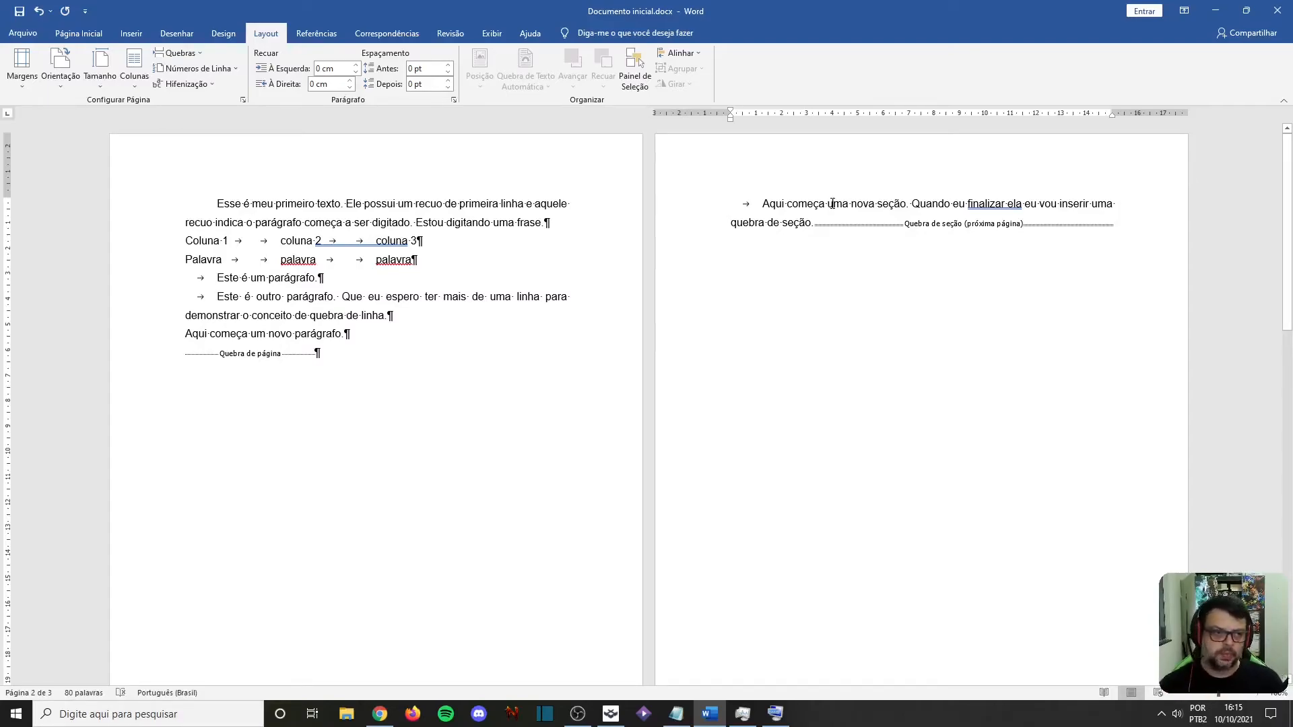
- Write "Aqui começa a segunda seção do meu trabalho." at the start of page 3
{"action": "scroll", "coordinate": [588, 341], "scroll_direction": "down", "scroll_amount": 8}
{"action": "left_click", "coordinate": [467, 412]}
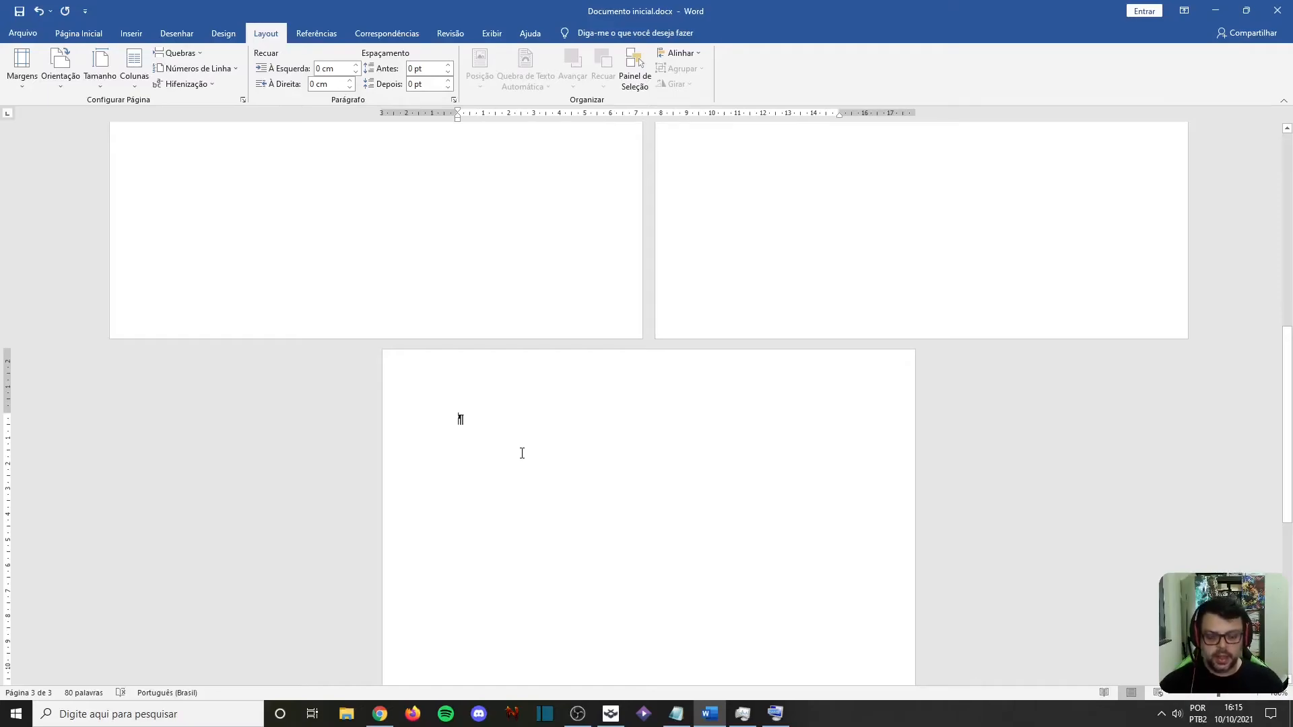
{"action": "type", "text": "Aqui come"}
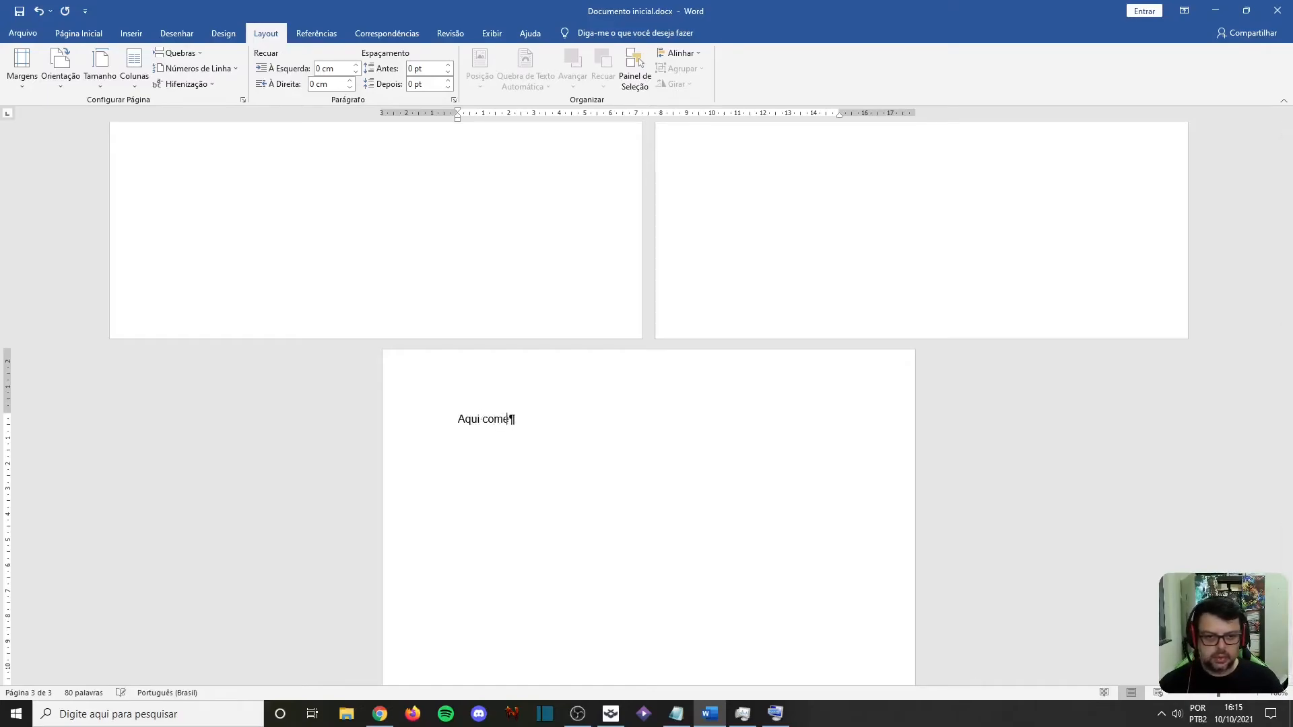
{"action": "type", "text": "ça a segunda se"}
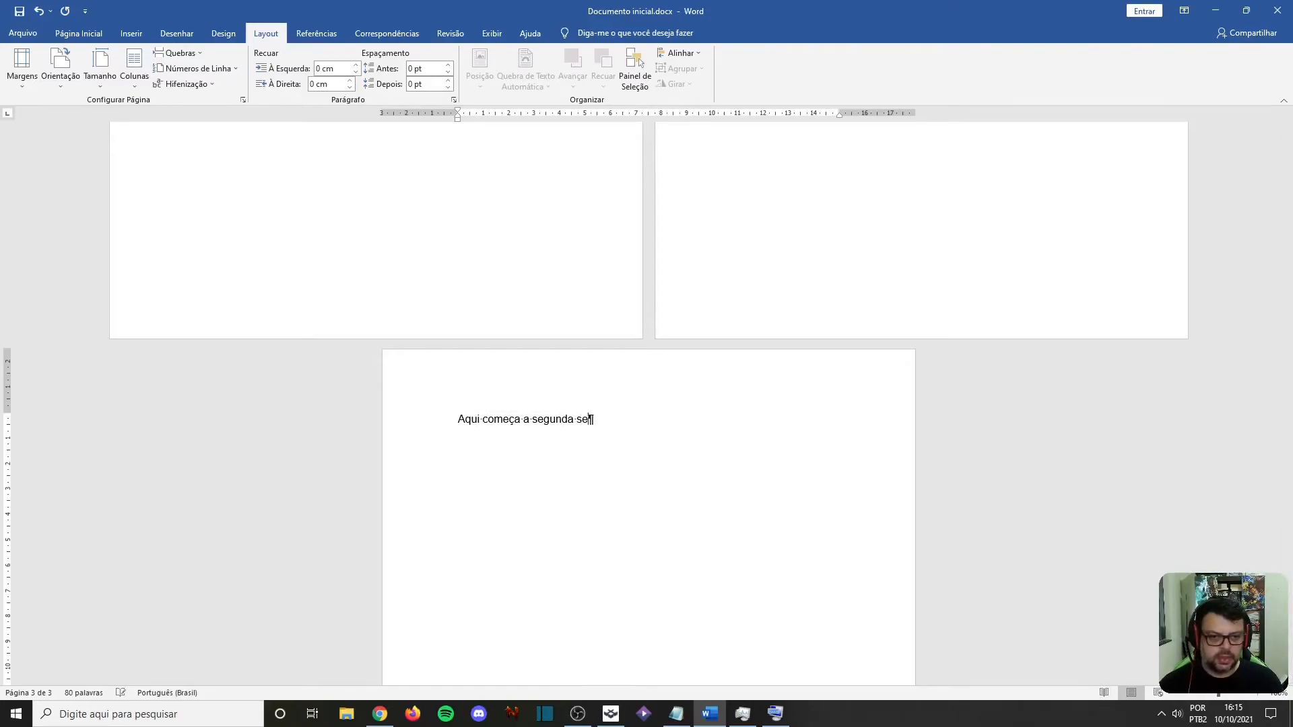
{"action": "type", "text": "ção do meu trabalho."}
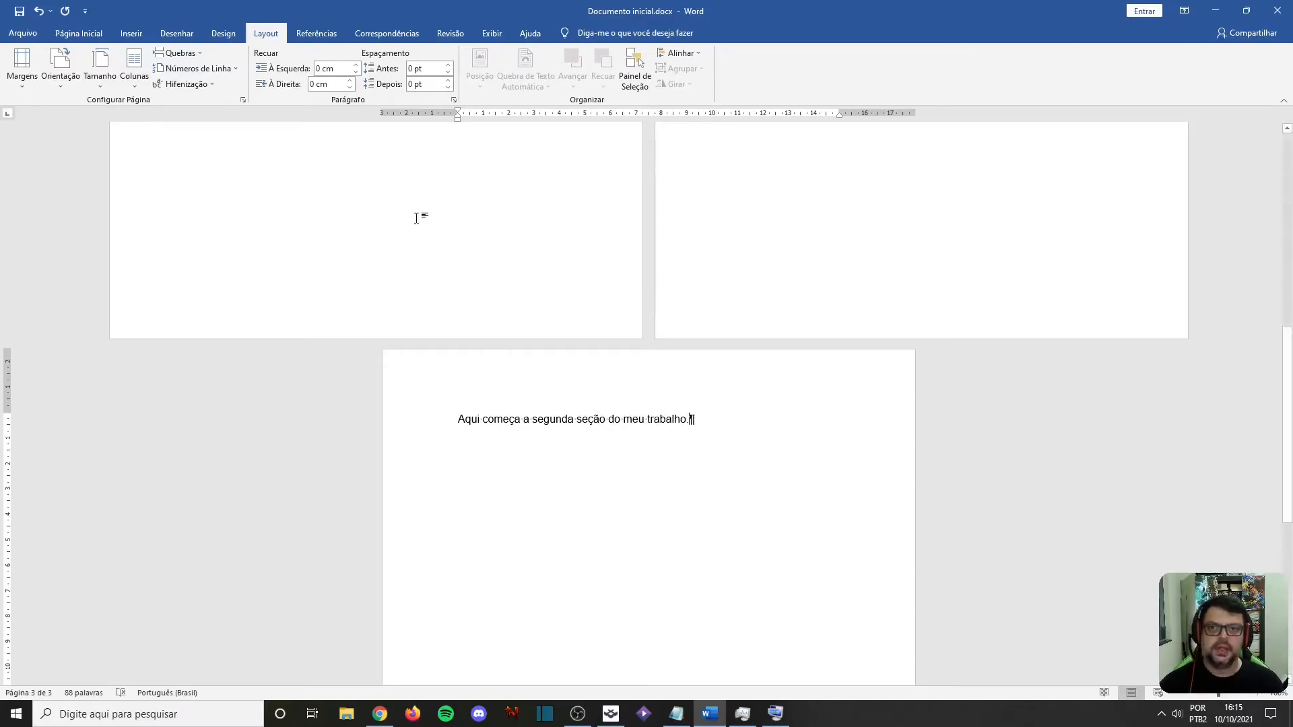
- Insert a continuous section break after the page 3 sentence and set the new section to two columns
{"action": "left_click", "coordinate": [195, 54]}
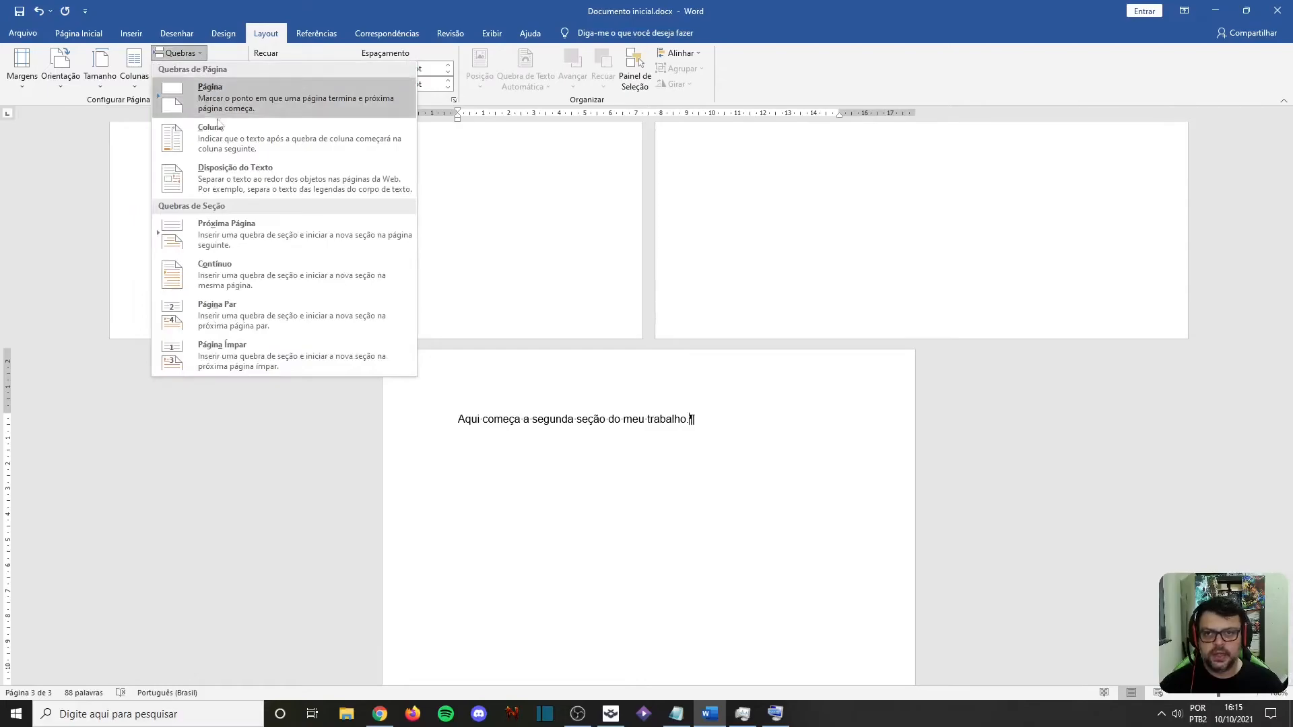
{"action": "left_click", "coordinate": [265, 278]}
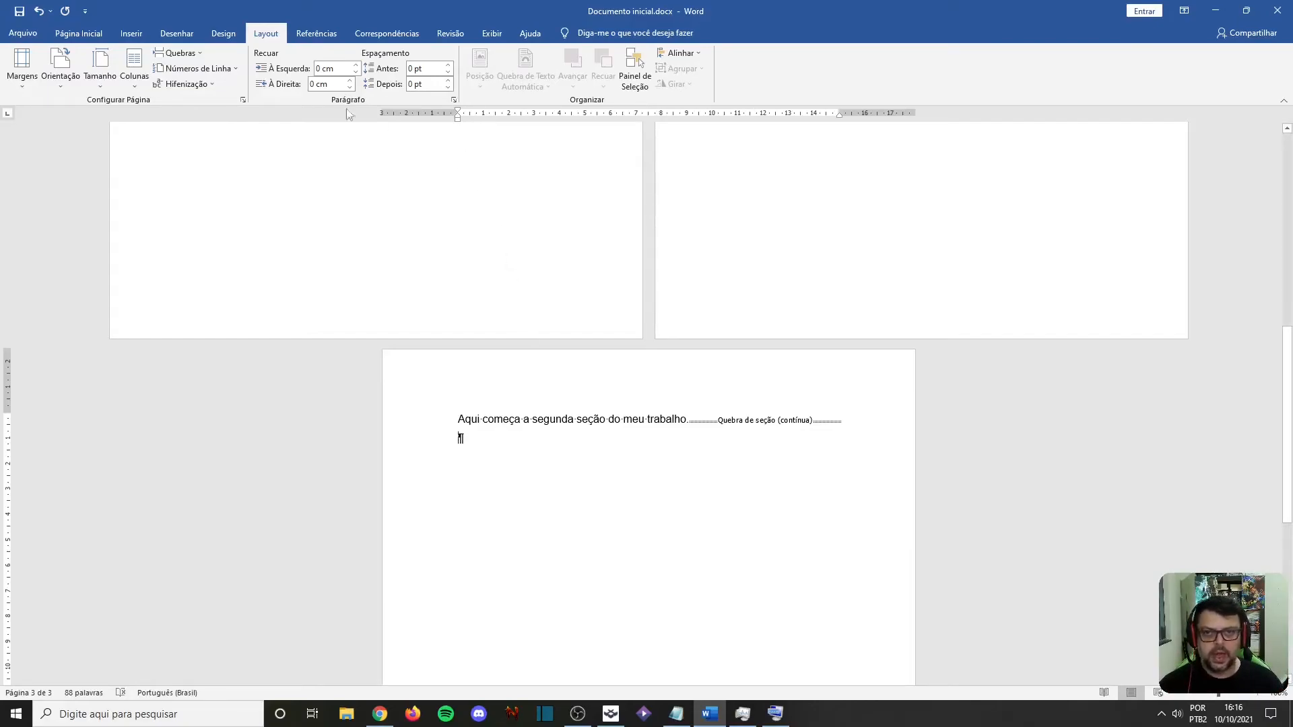
{"action": "left_click", "coordinate": [138, 66]}
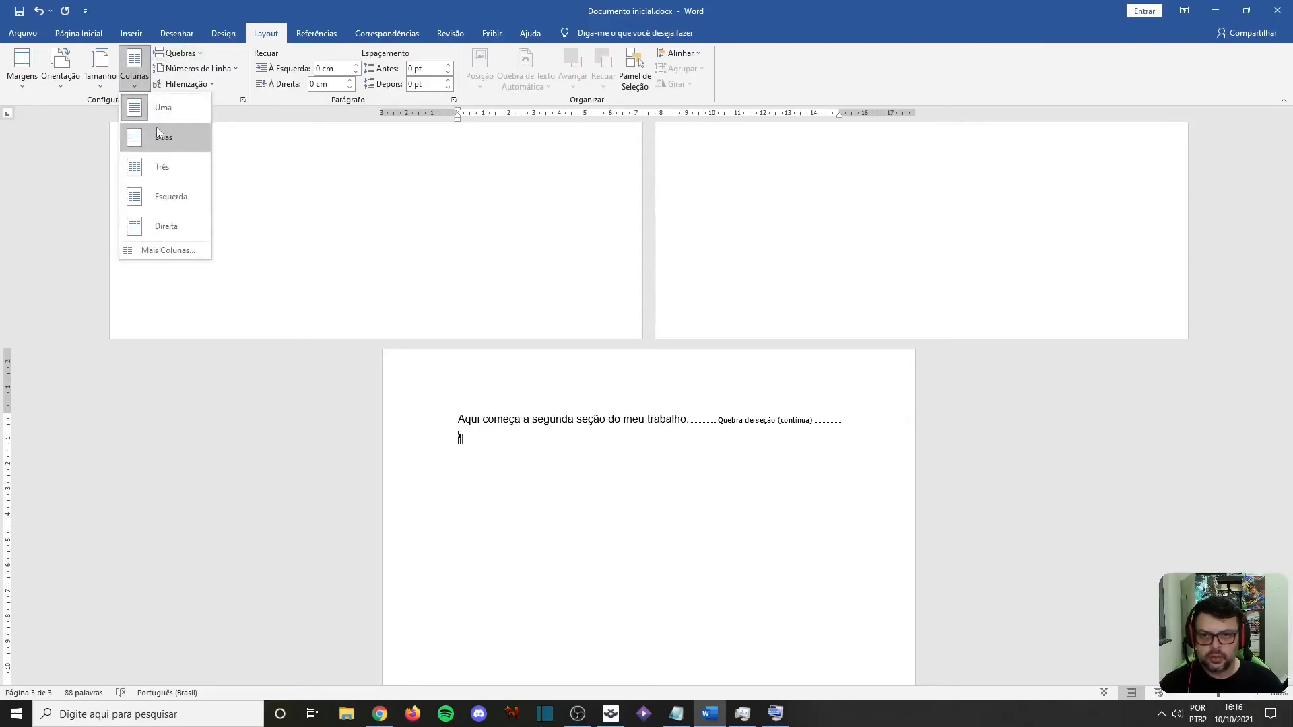
{"action": "left_click", "coordinate": [157, 135]}
{"action": "scroll", "coordinate": [624, 418], "scroll_direction": "up", "scroll_amount": 8}
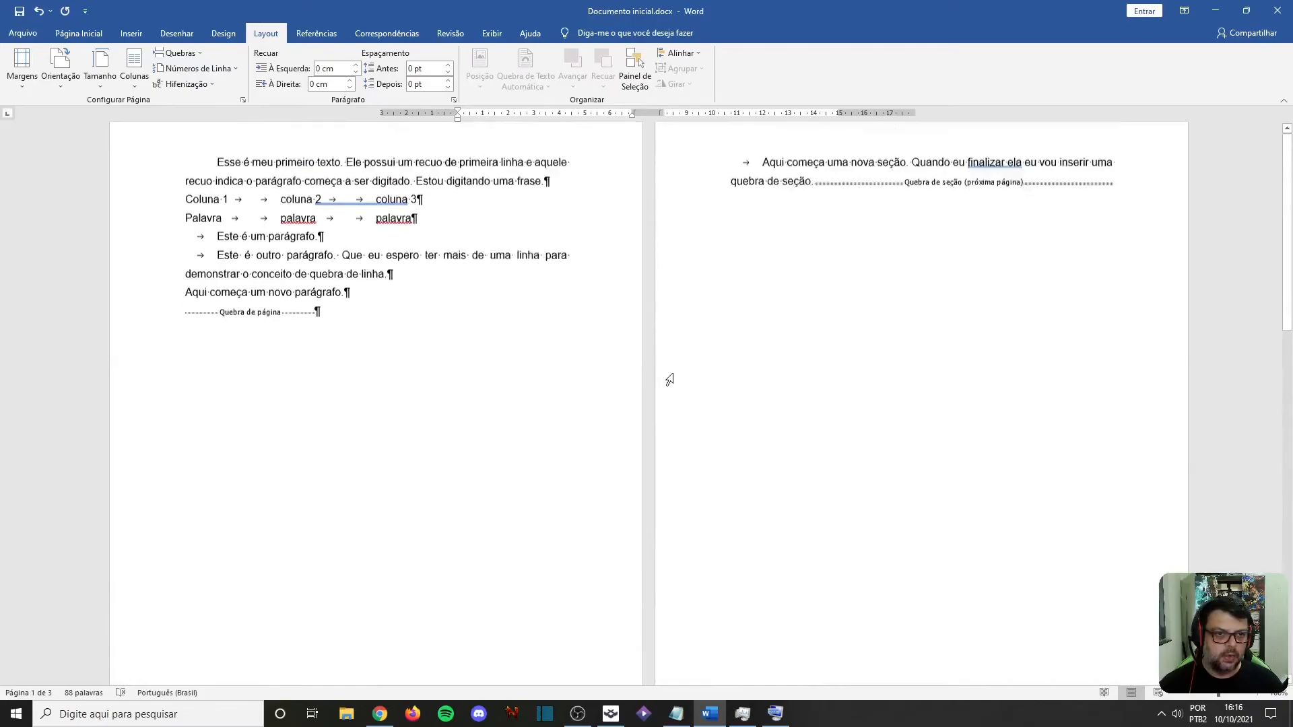
{"action": "scroll", "coordinate": [667, 366], "scroll_direction": "down", "scroll_amount": 8}
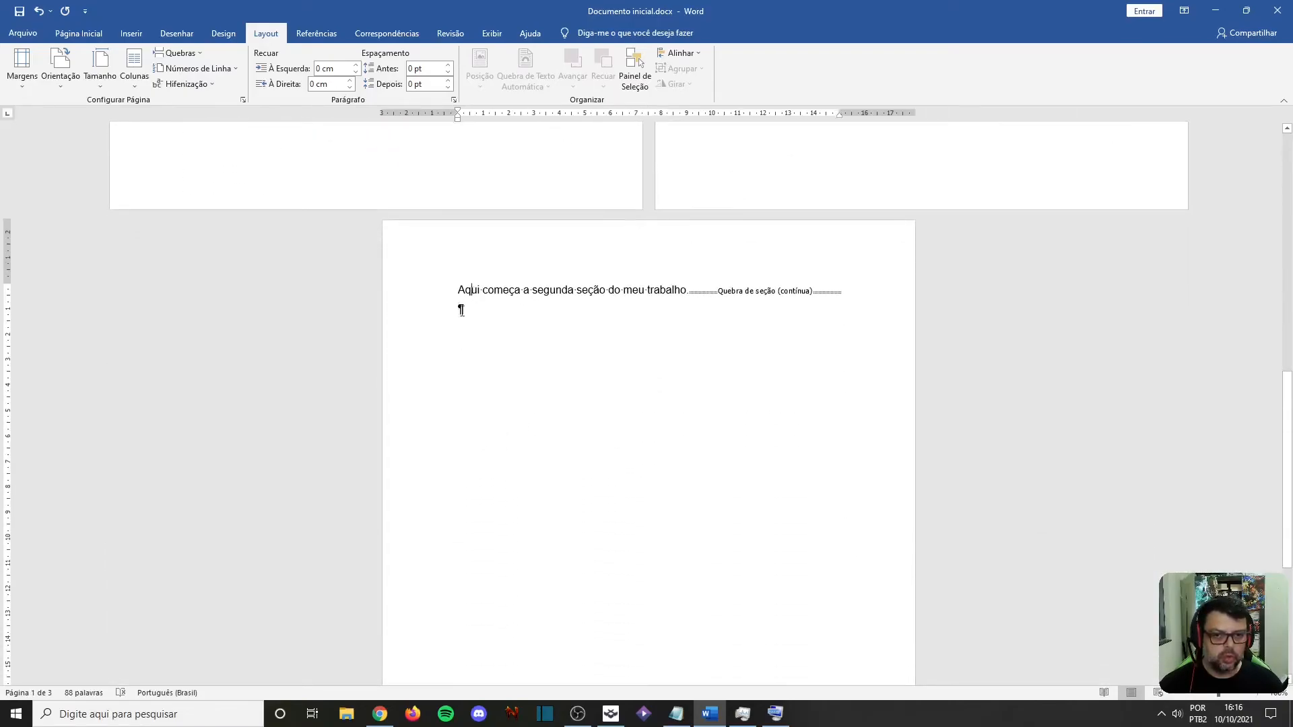
{"action": "scroll", "coordinate": [536, 324], "scroll_direction": "up", "scroll_amount": 3}
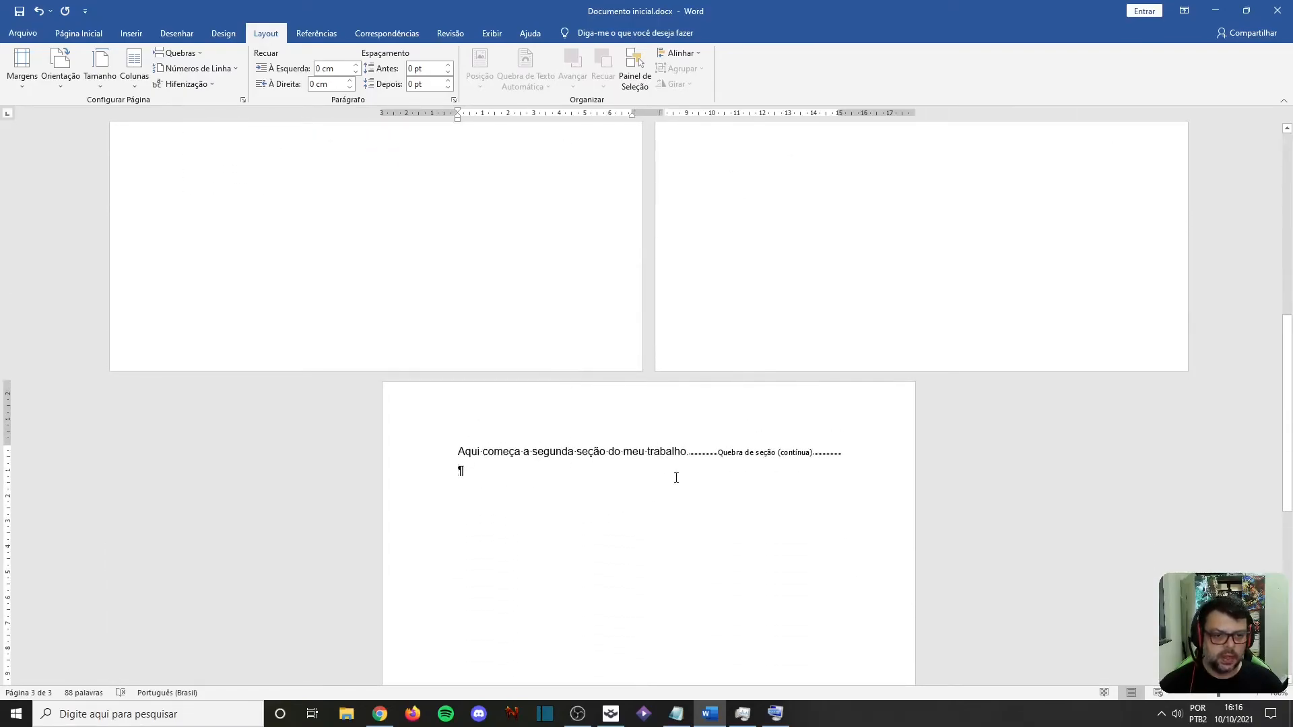
- Write "adasdf" in the first column of the two-column section on page 3
{"action": "type", "text": "adasdf"}
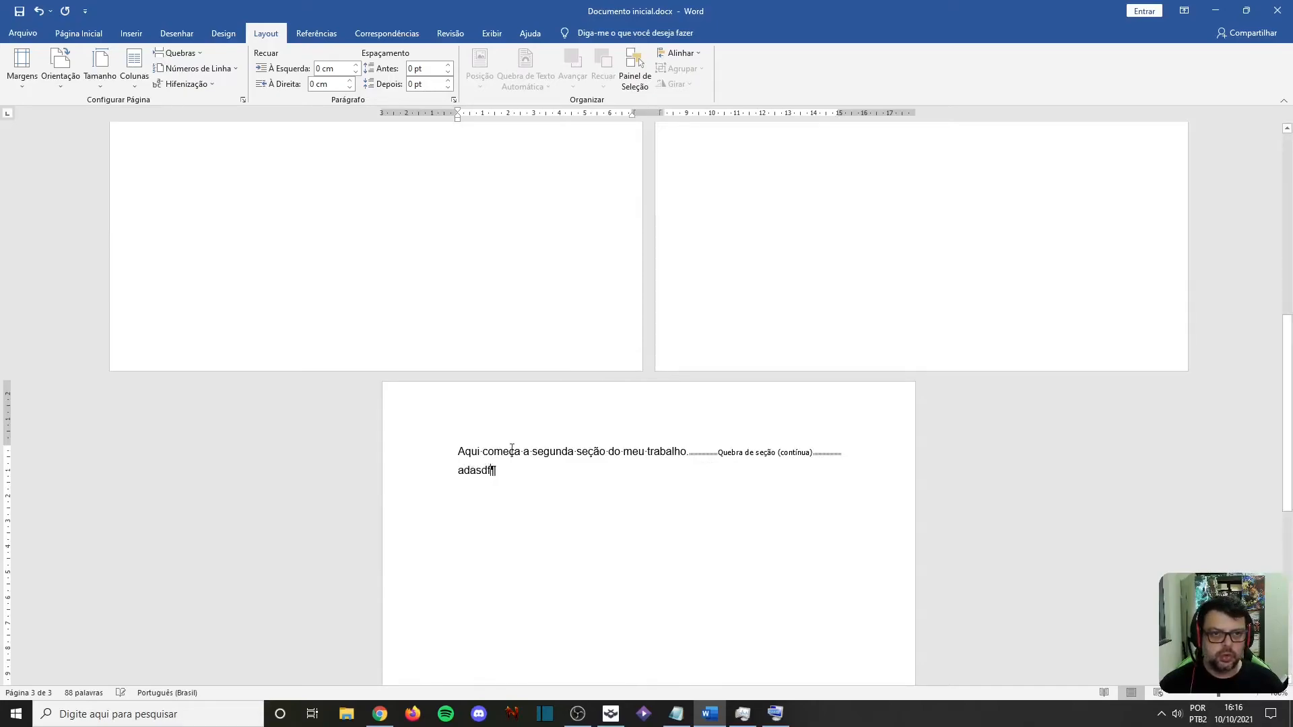
{"action": "scroll", "coordinate": [569, 458], "scroll_direction": "down", "scroll_amount": 1}
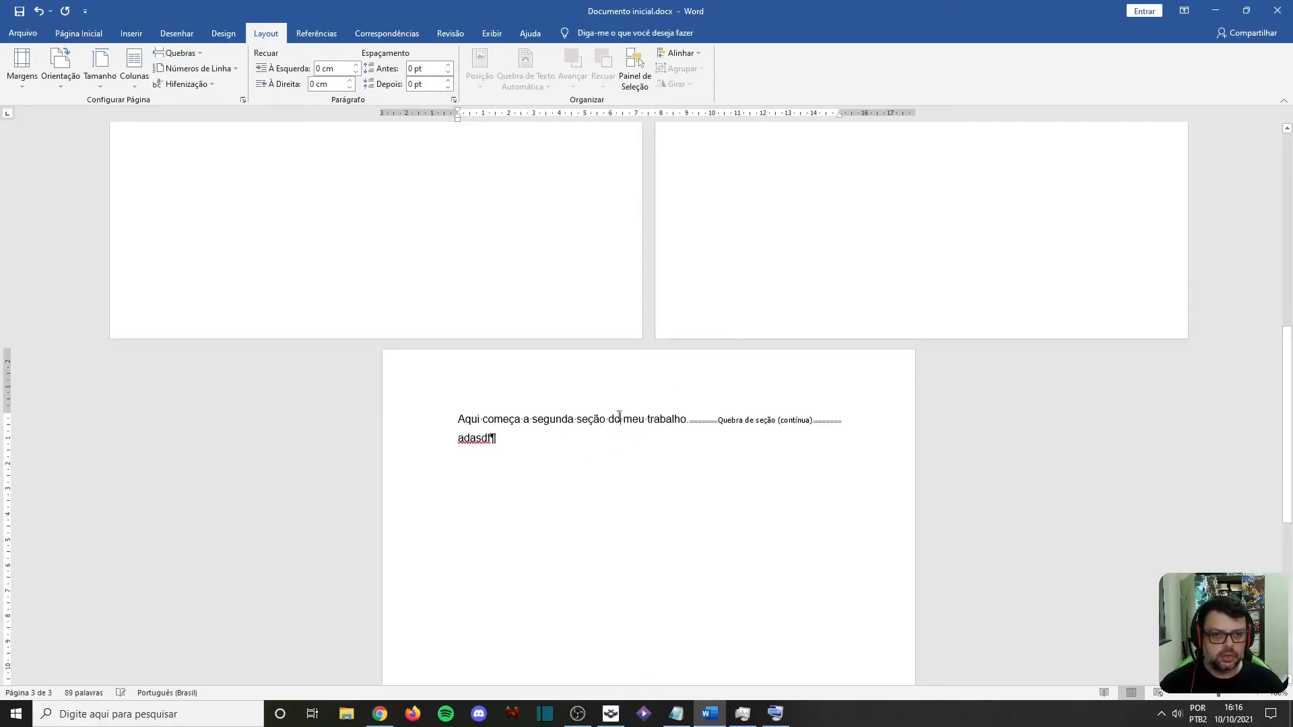
{"action": "left_click", "coordinate": [466, 439]}
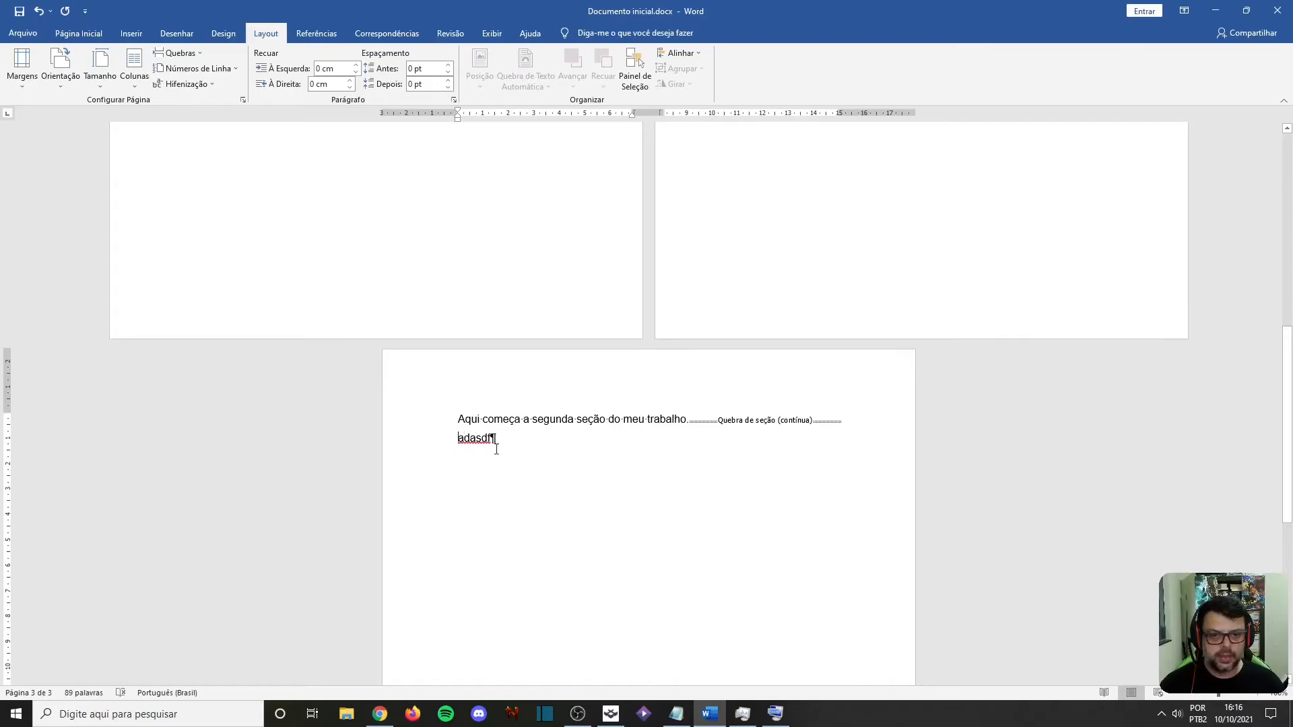
{"action": "left_click_drag", "start_coordinate": [455, 419], "coordinate": [857, 412]}
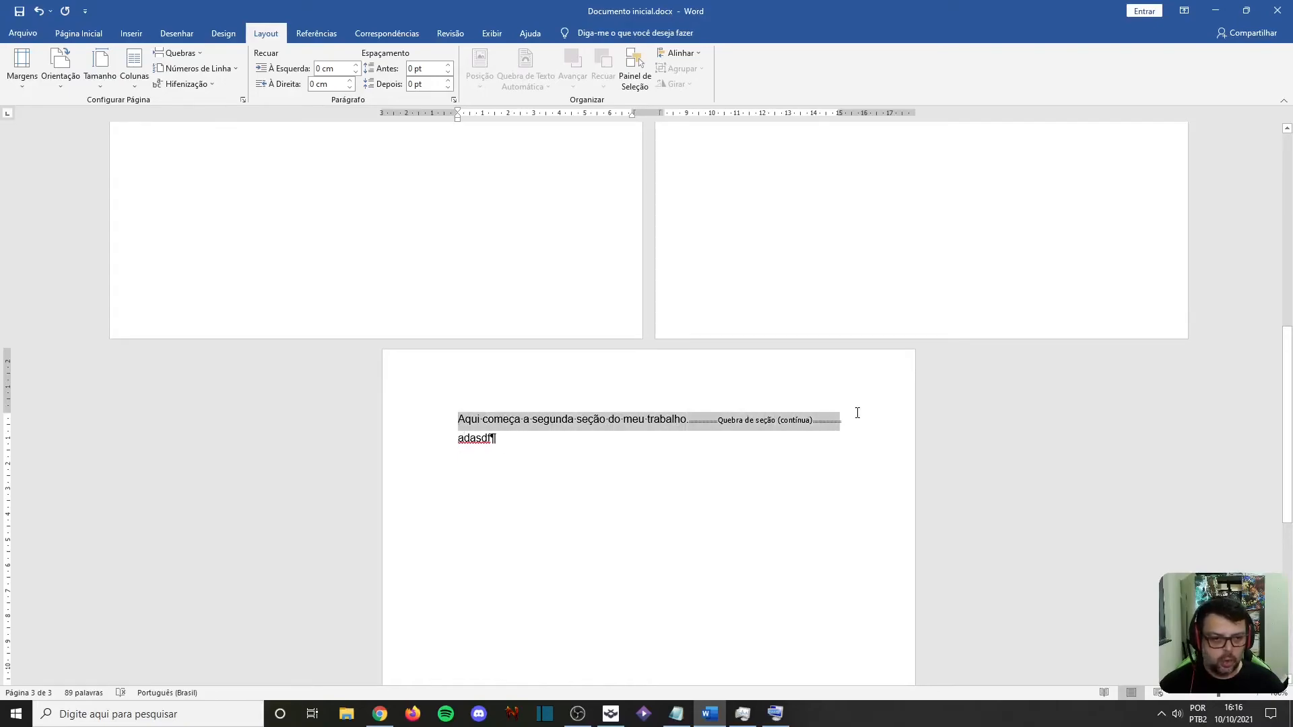
{"action": "left_click", "coordinate": [513, 450]}
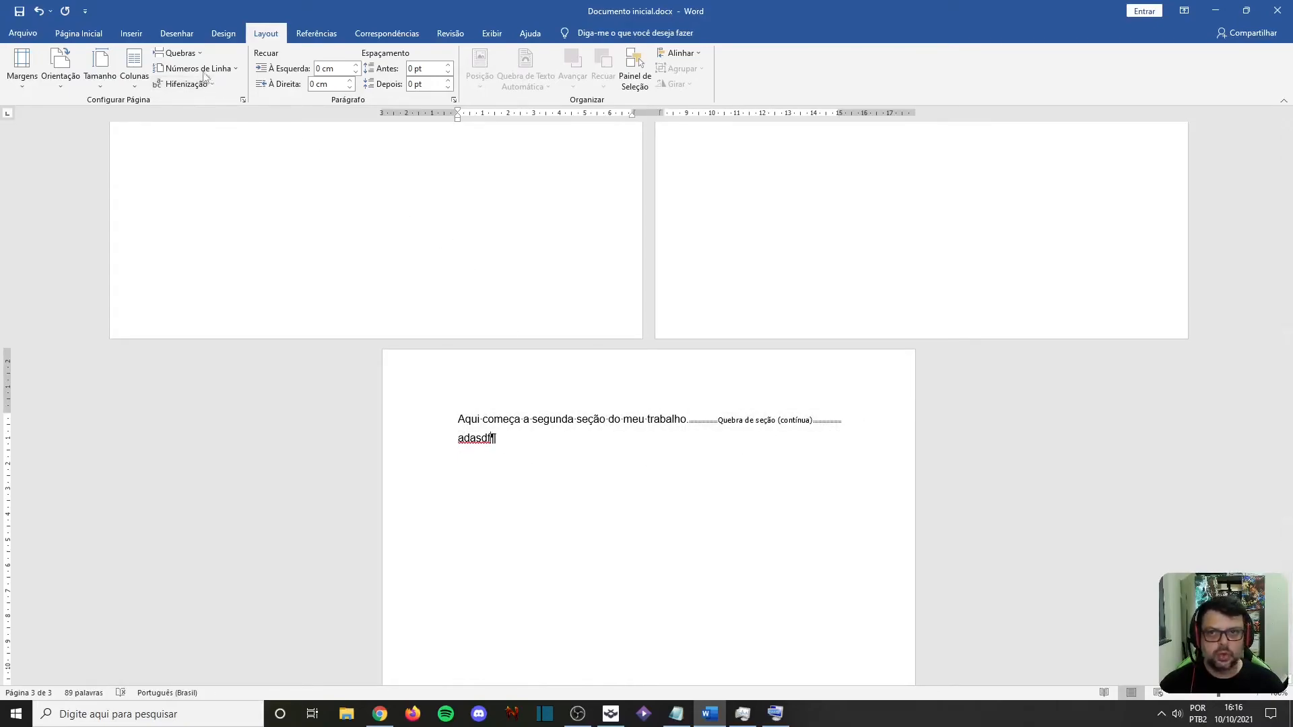
- Insert a column break after "adasdf" and write "adsfasdfa" in the second column
{"action": "left_click", "coordinate": [179, 54]}
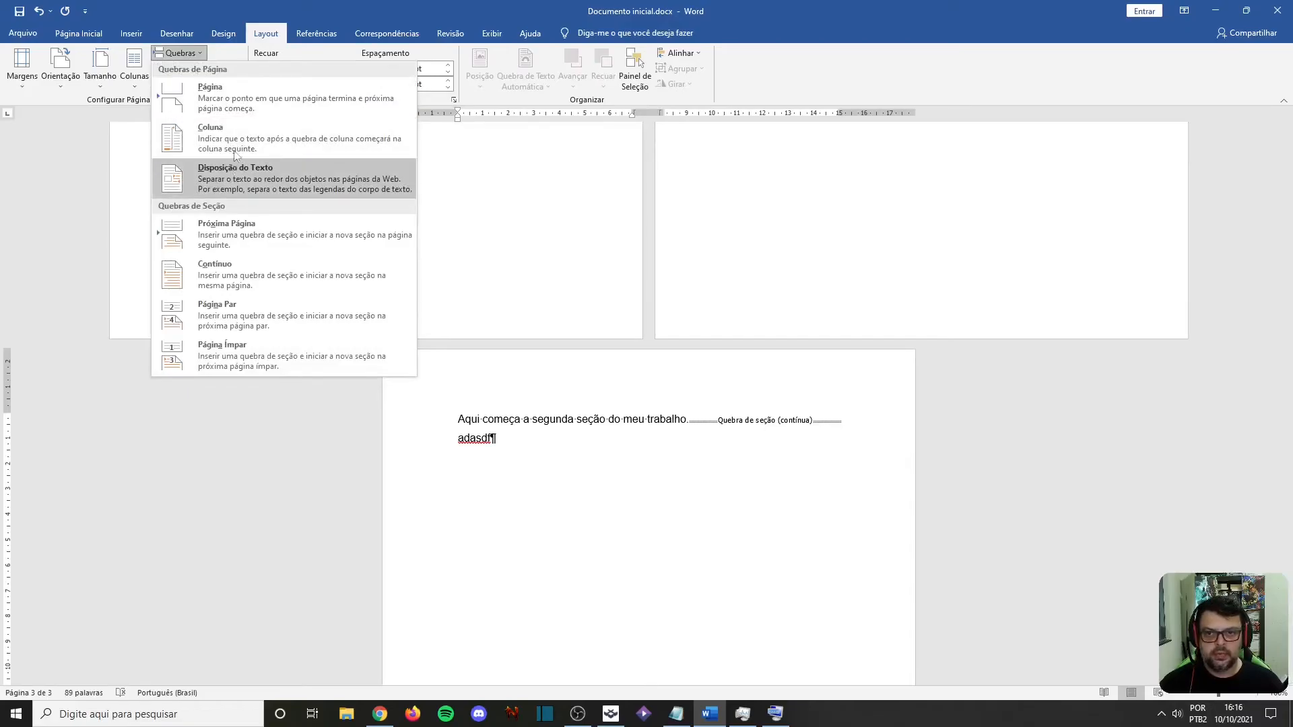
{"action": "left_click", "coordinate": [236, 127]}
{"action": "type", "text": "adsfasdfa"}
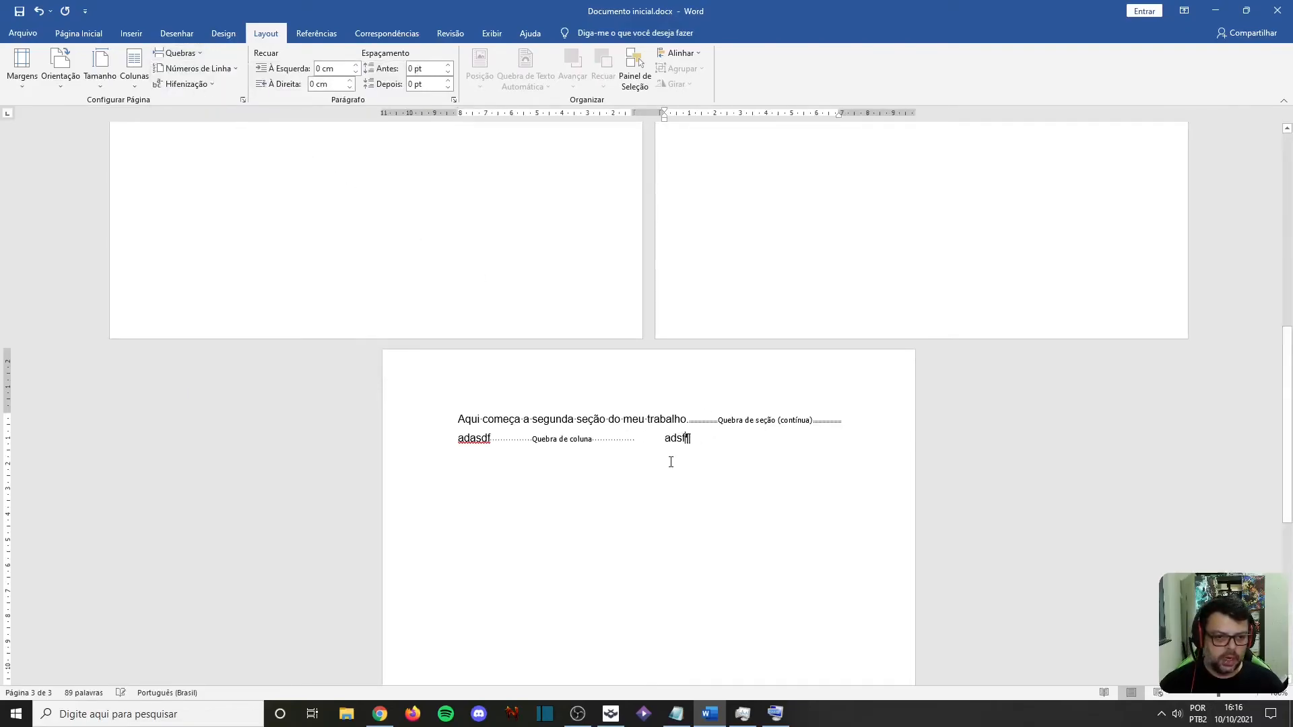
- Extend the single-column sentence after "trabalho" with the filler text "asdfkashfd lkajhsd flkah fklajhshdf lkahf klahsfdklhdskhfklahf" before the continuous section break
{"action": "left_click", "coordinate": [434, 418]}
{"action": "left_click", "coordinate": [695, 420]}
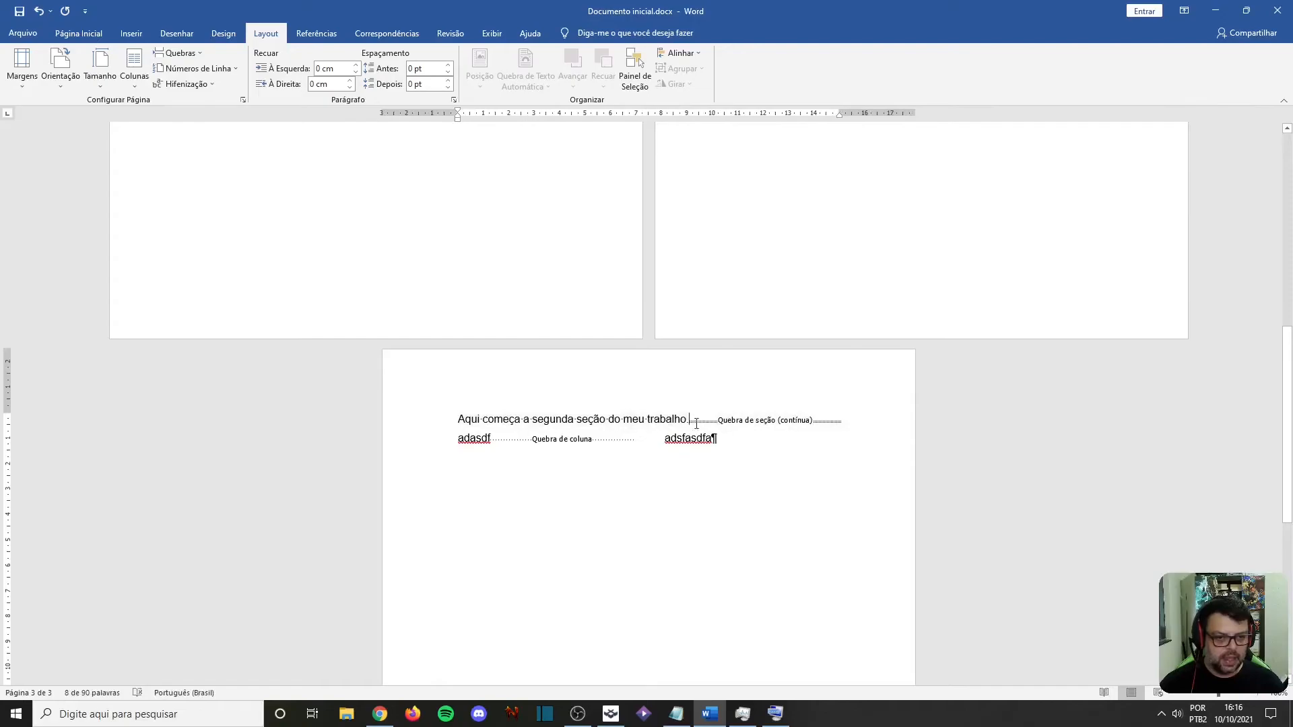
{"action": "type", "text": "asdfkashfd lkajhsd flkah fkla"}
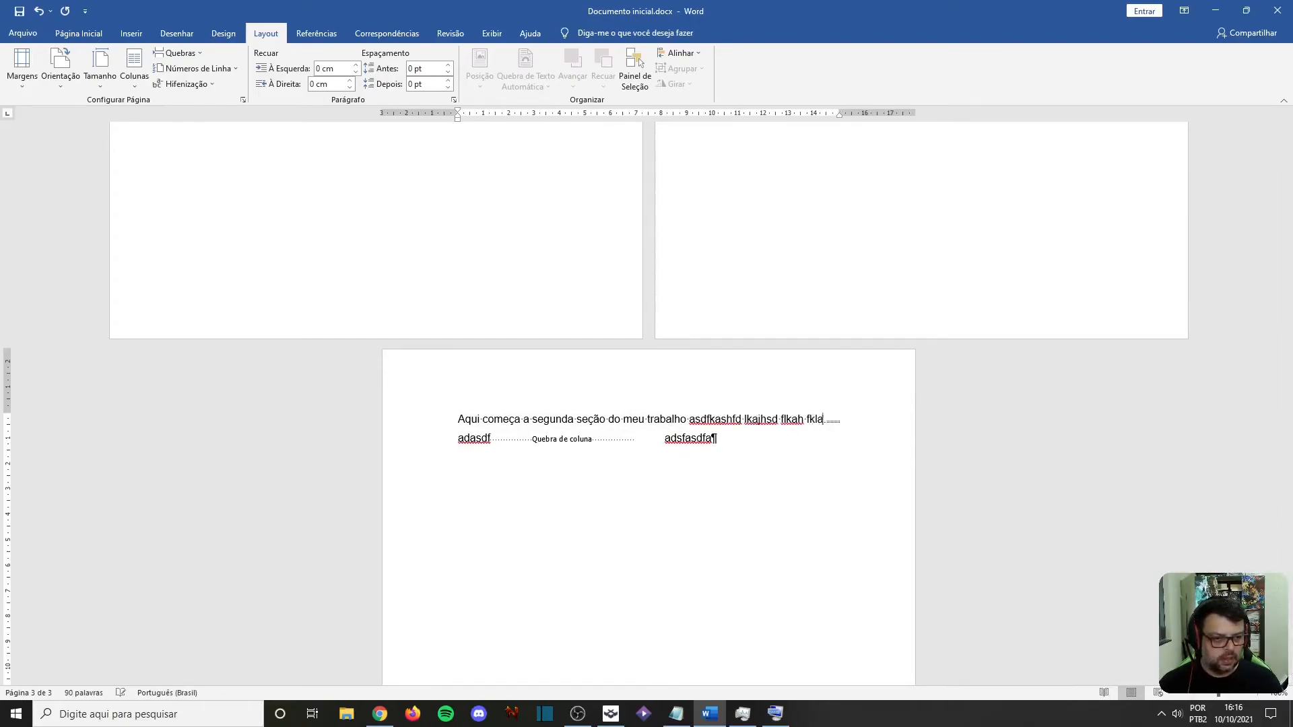
{"action": "type", "text": "jhshdf lkahf klahsfdklhdskhfklahf"}
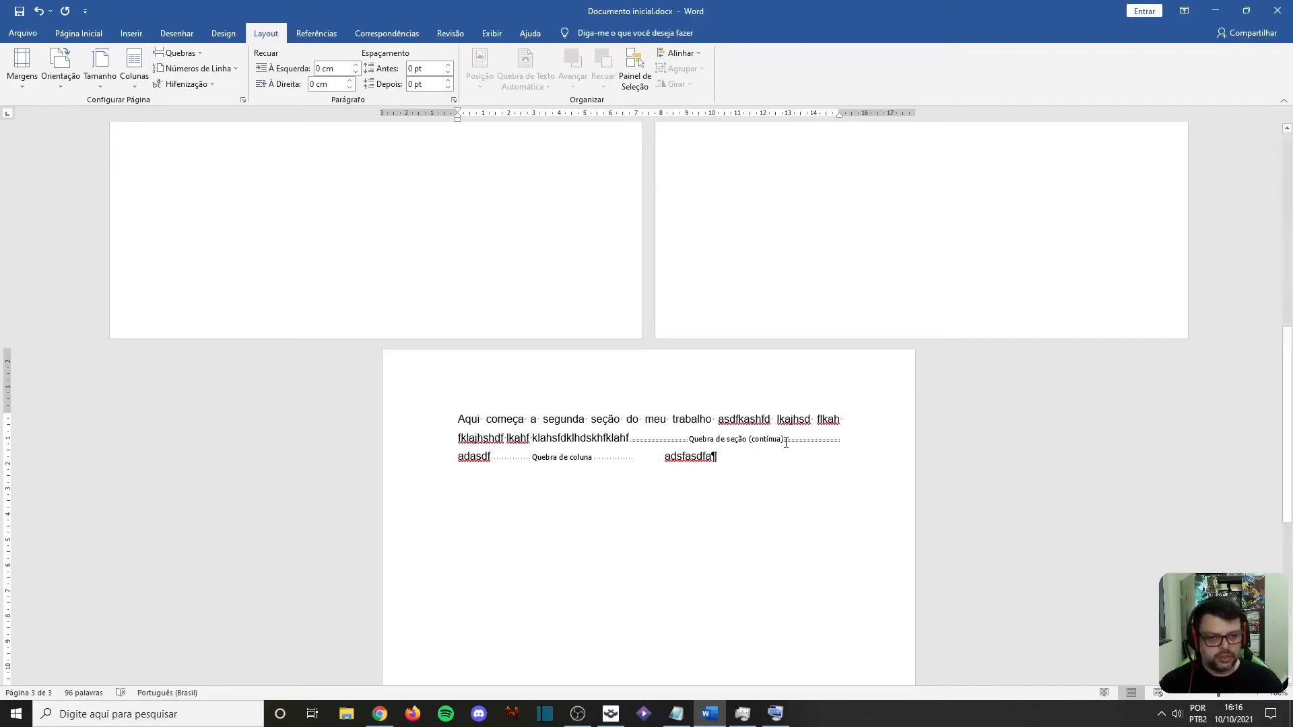
- Examine the two columns on page 3 and compare the available page and section break types with the breaks used in the document
{"action": "left_click", "coordinate": [459, 456]}
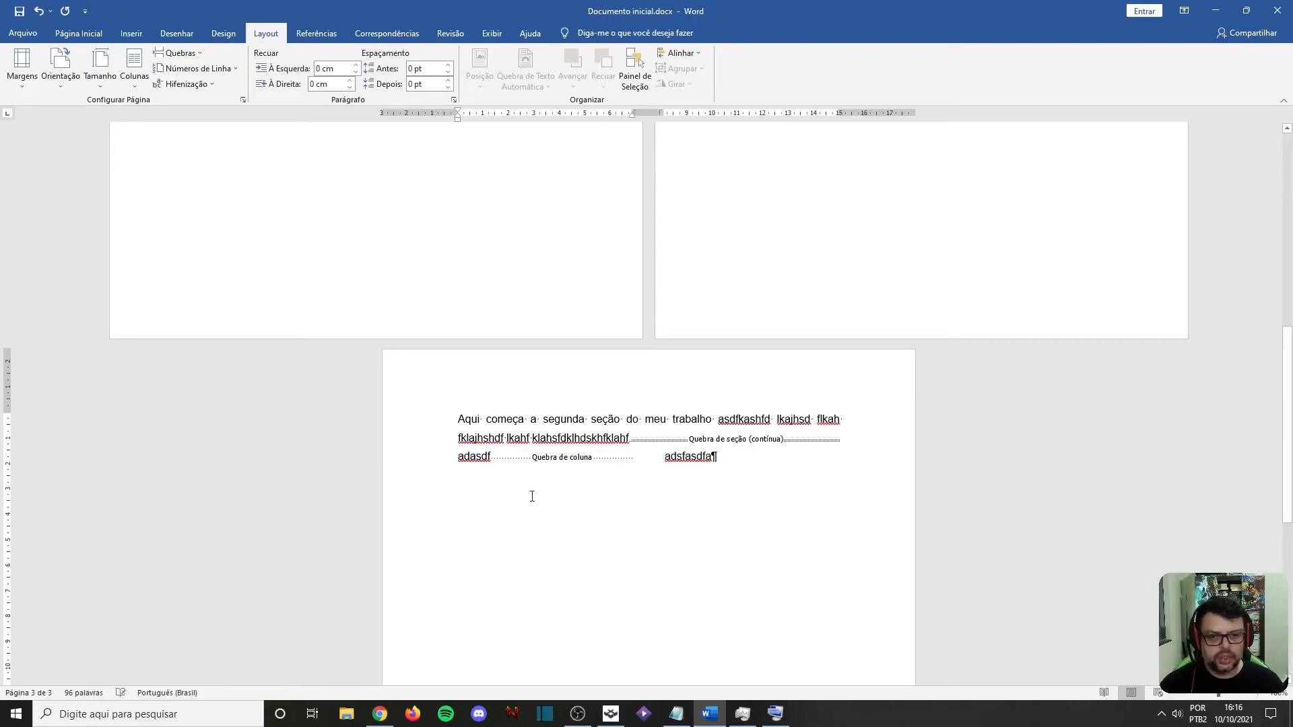
{"action": "left_click", "coordinate": [747, 474]}
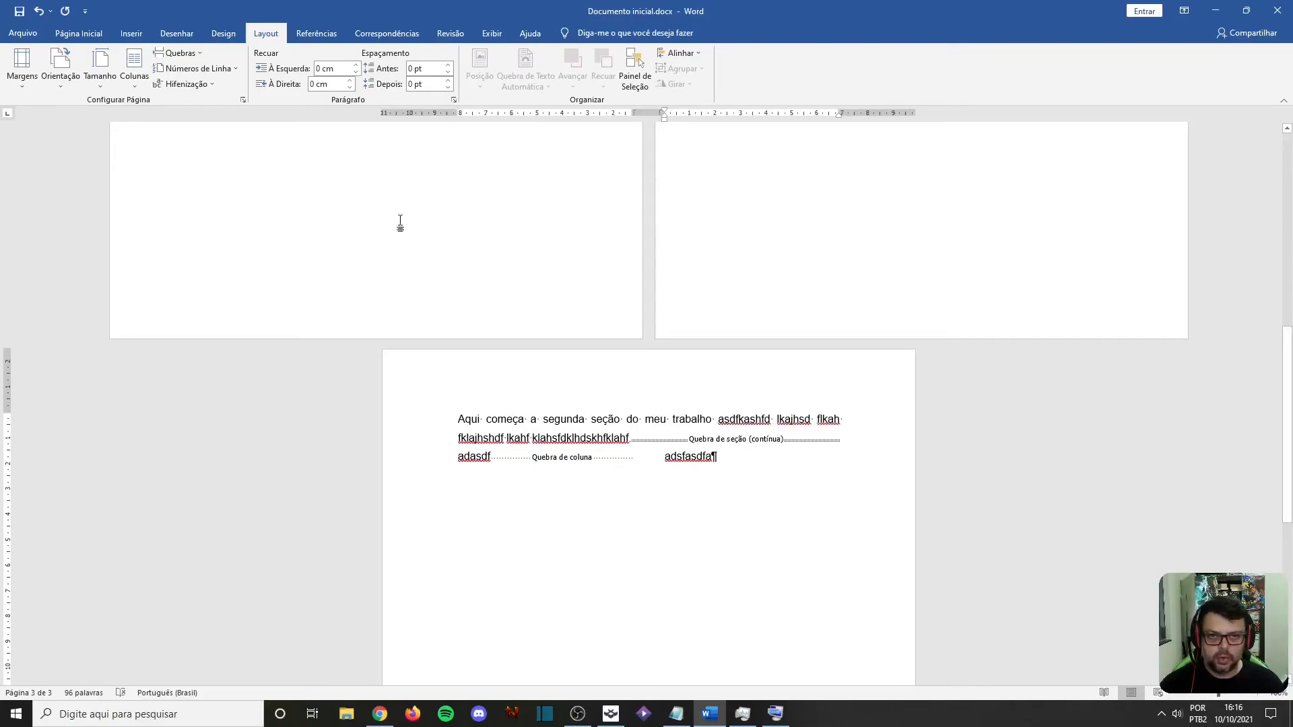
{"action": "left_click", "coordinate": [199, 54]}
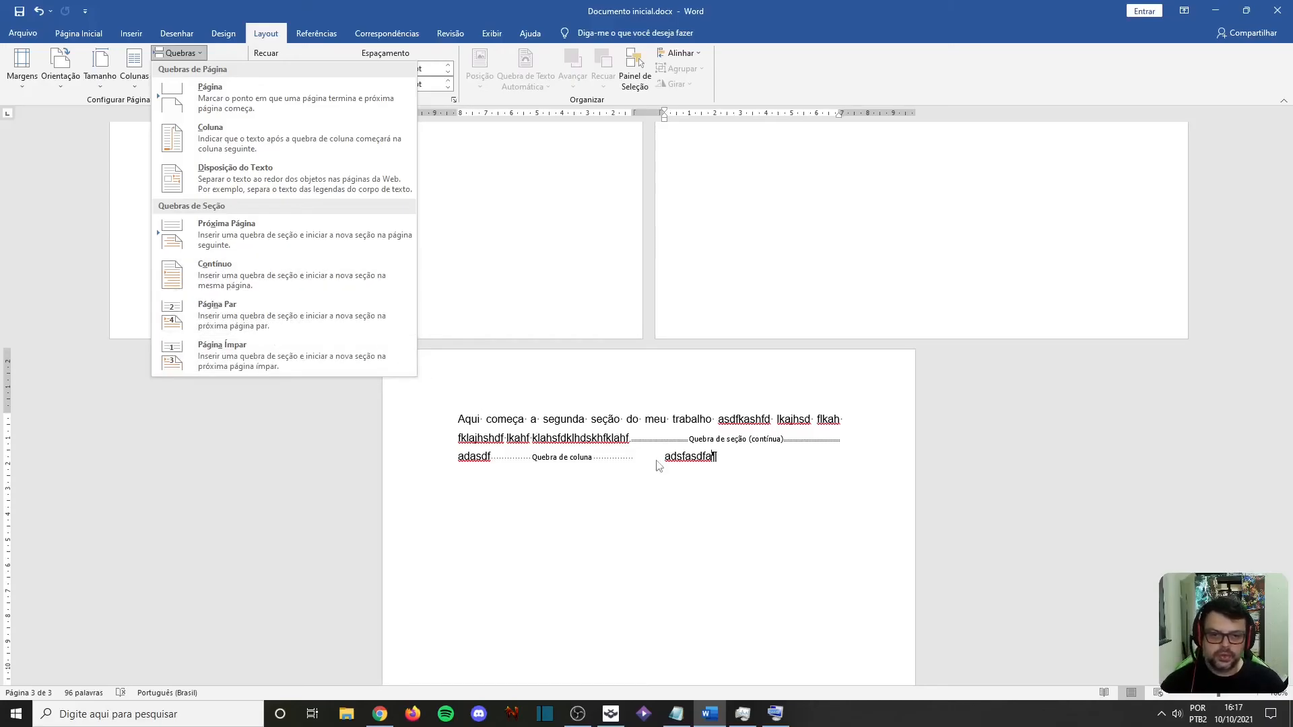
{"action": "left_click", "coordinate": [649, 434]}
{"action": "scroll", "coordinate": [669, 462], "scroll_direction": "up", "scroll_amount": 8}
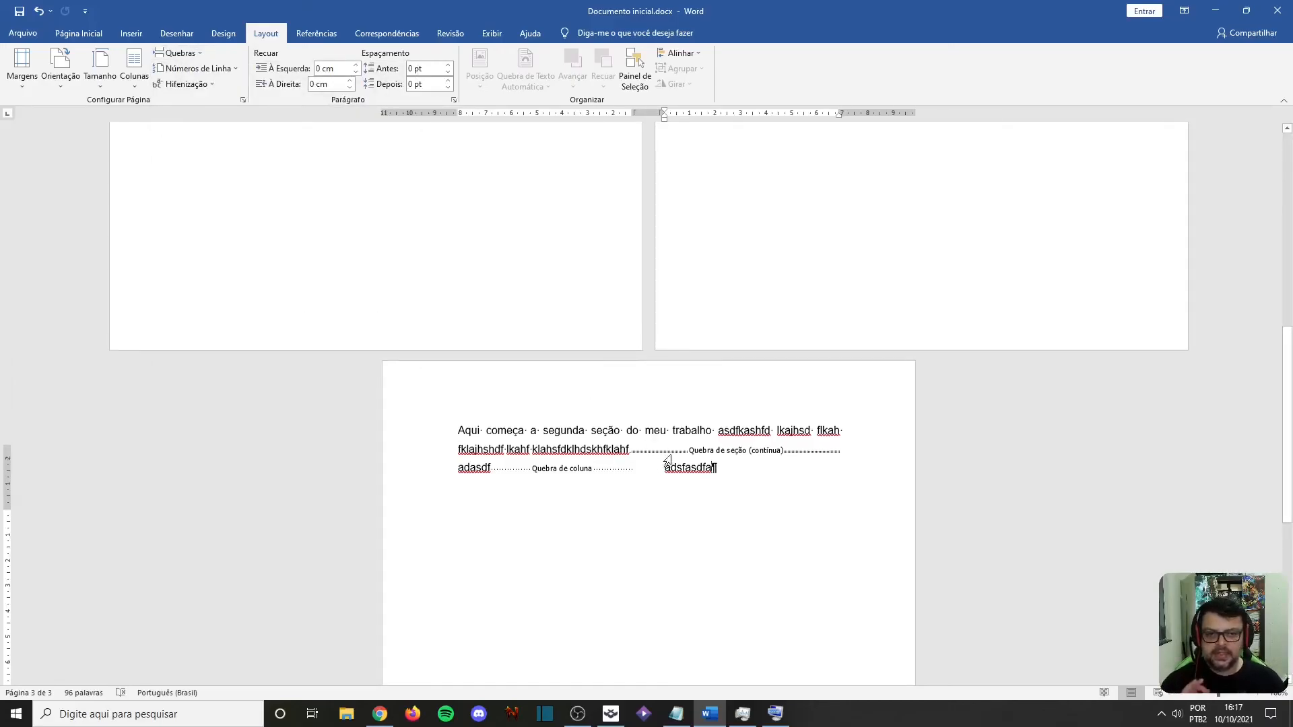
{"action": "scroll", "coordinate": [660, 471], "scroll_direction": "up", "scroll_amount": 3}
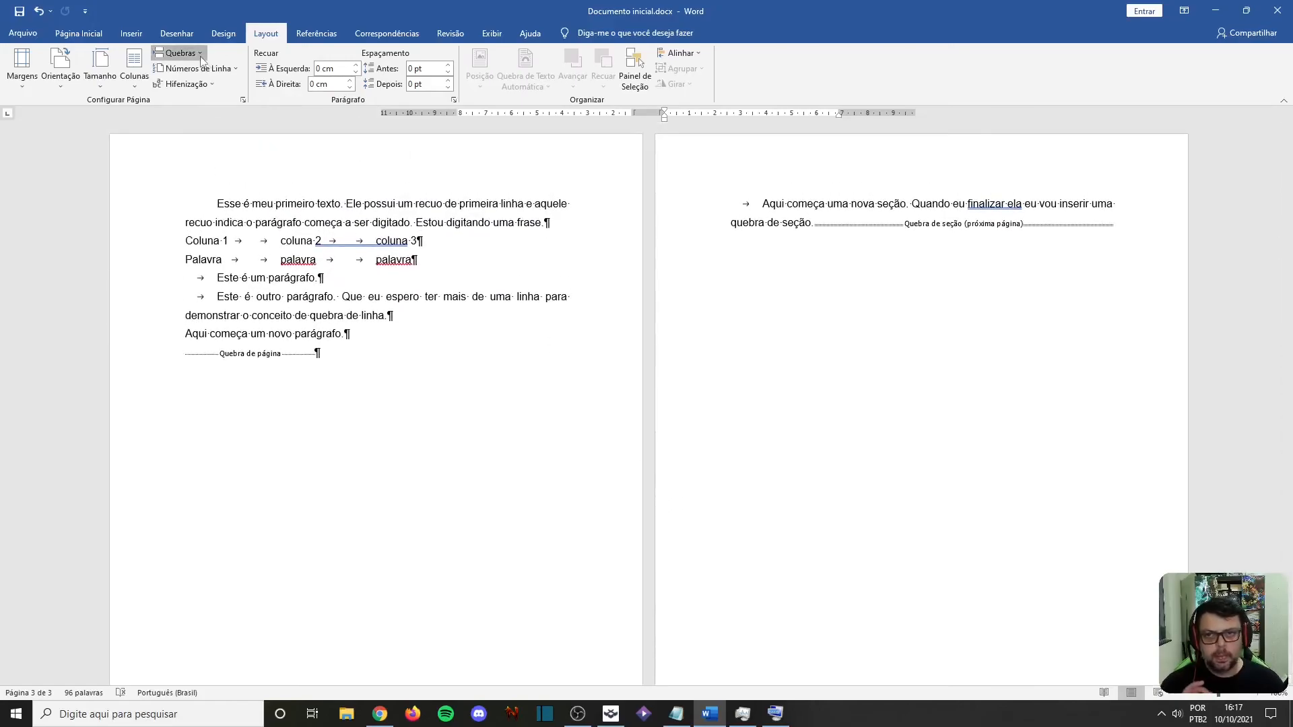
{"action": "left_click", "coordinate": [178, 52]}
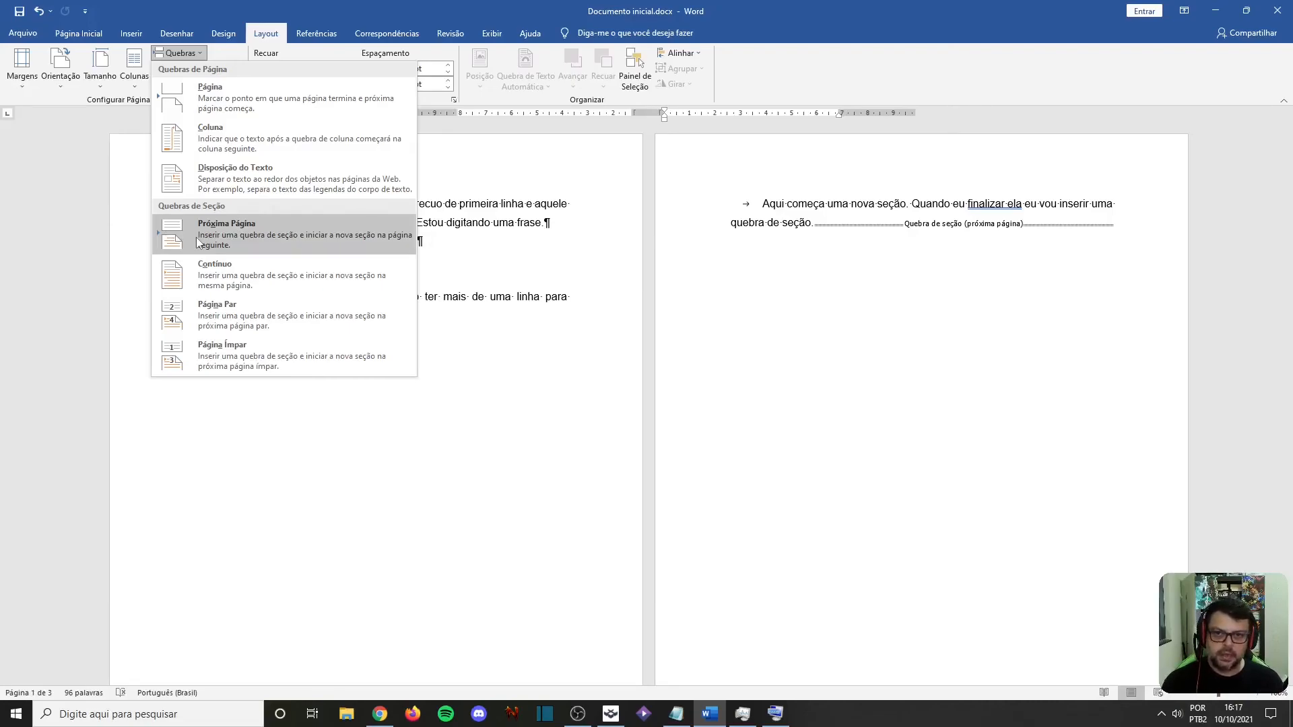
- Switch to the Notepad outline "Roteiro editor de textos.txt" and highlight the page break topic, followed by "Listas, marcadores e numeradores" and "Modelos"
{"action": "left_click", "coordinate": [676, 714]}
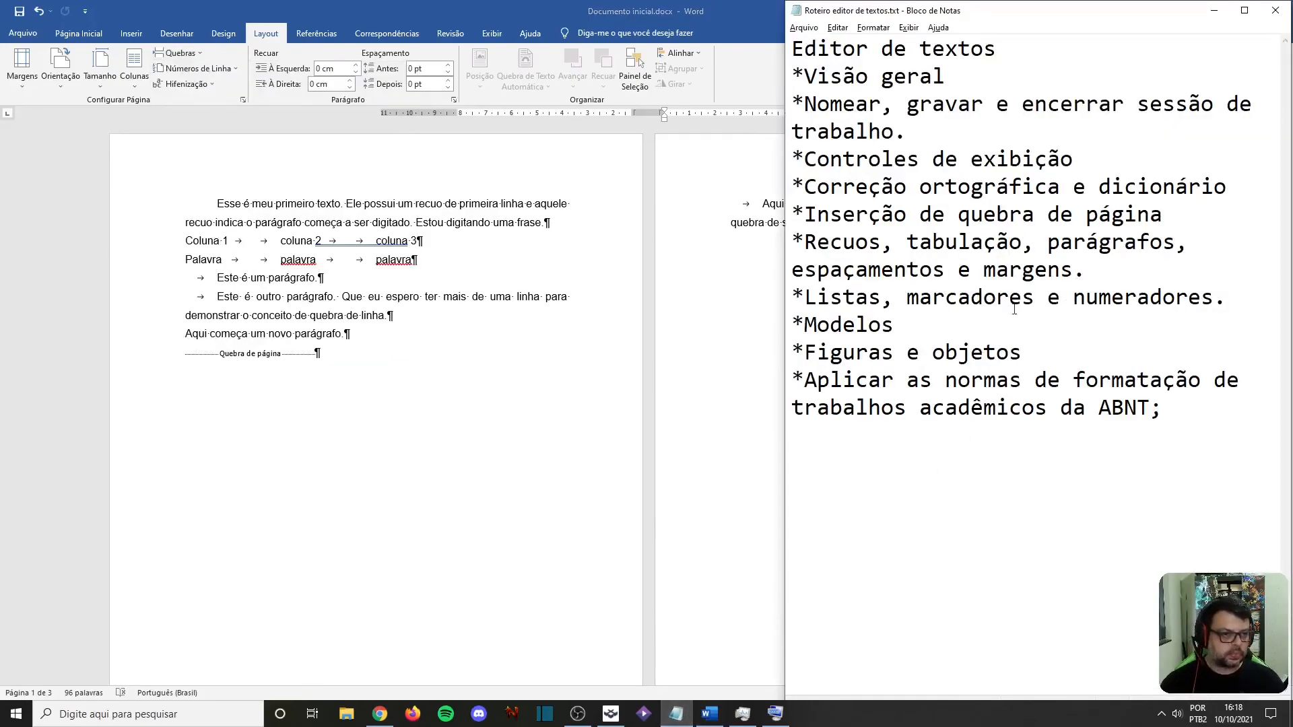
{"action": "left_click_drag", "start_coordinate": [1169, 216], "coordinate": [792, 214]}
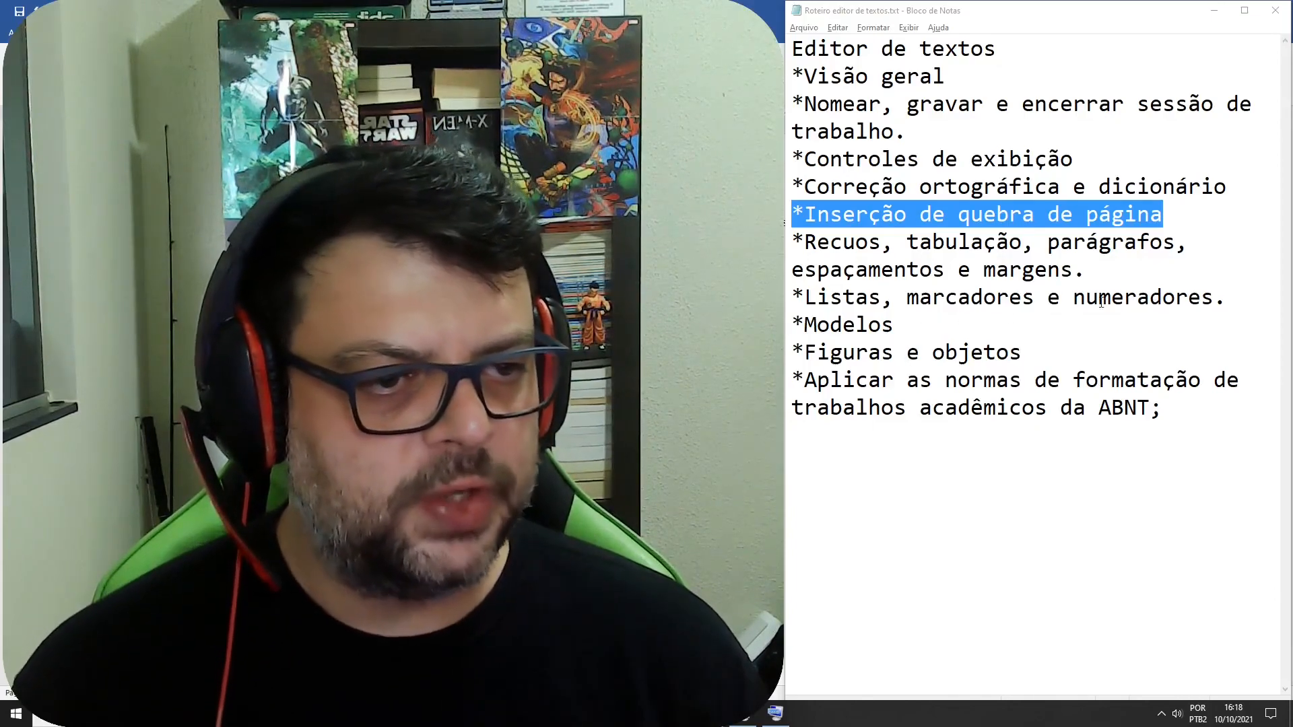
{"action": "left_click_drag", "start_coordinate": [1225, 298], "coordinate": [816, 303]}
{"action": "left_click_drag", "start_coordinate": [921, 327], "coordinate": [792, 301]}
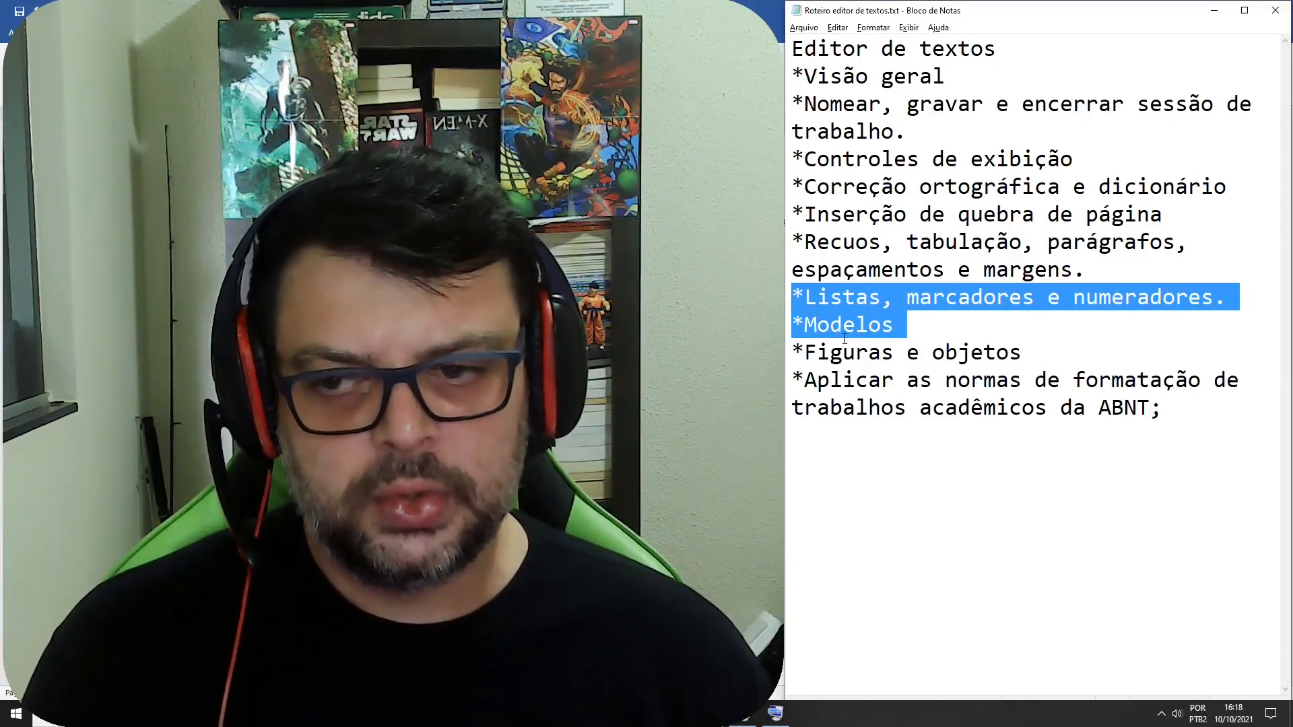